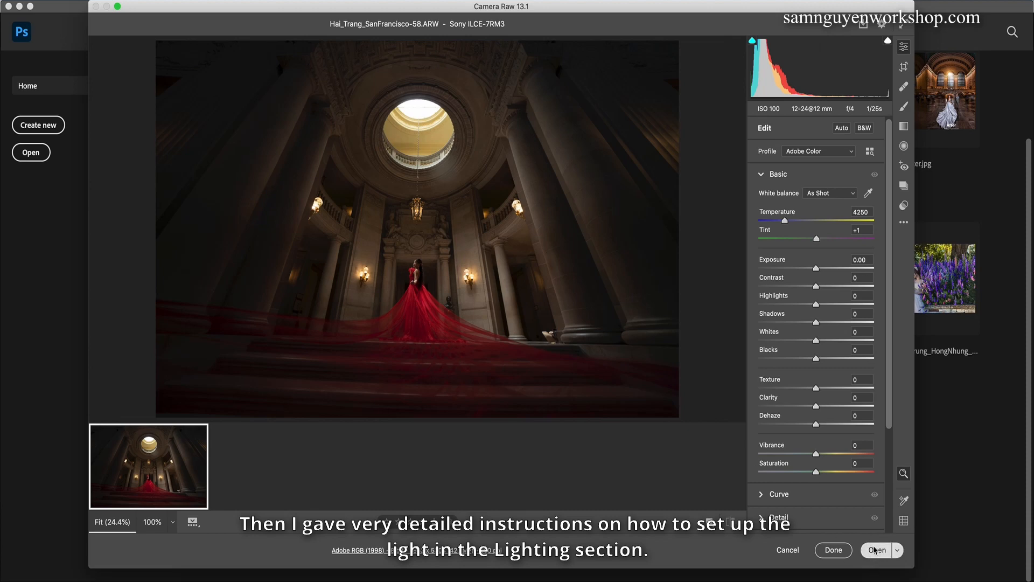
Step: Open the raw photo for editing and straighten it by rotating the crop slightly, deleting the cropped edges
{"action": "left_click", "coordinate": [875, 549]}
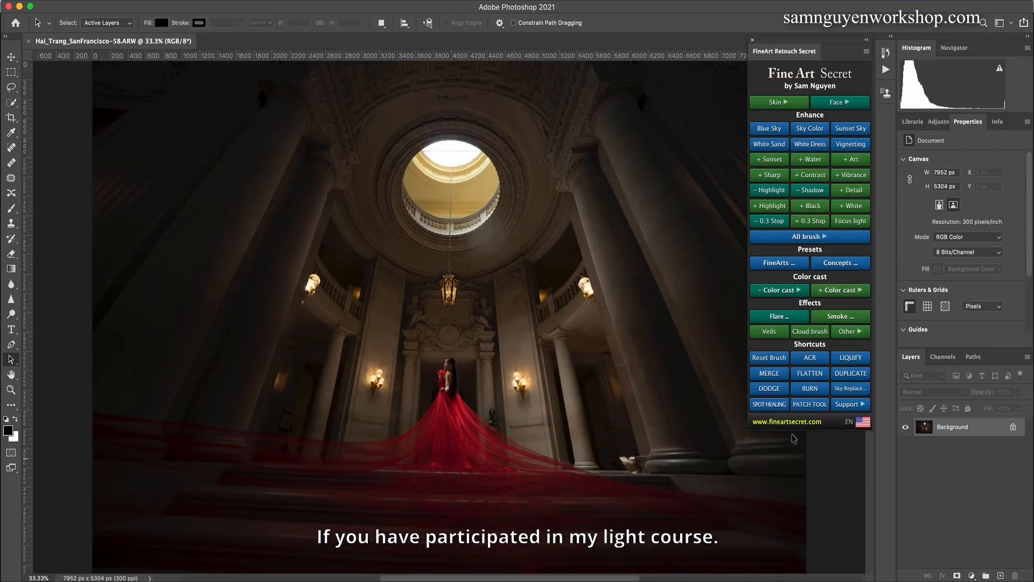
{"action": "key", "text": "super+minus"}
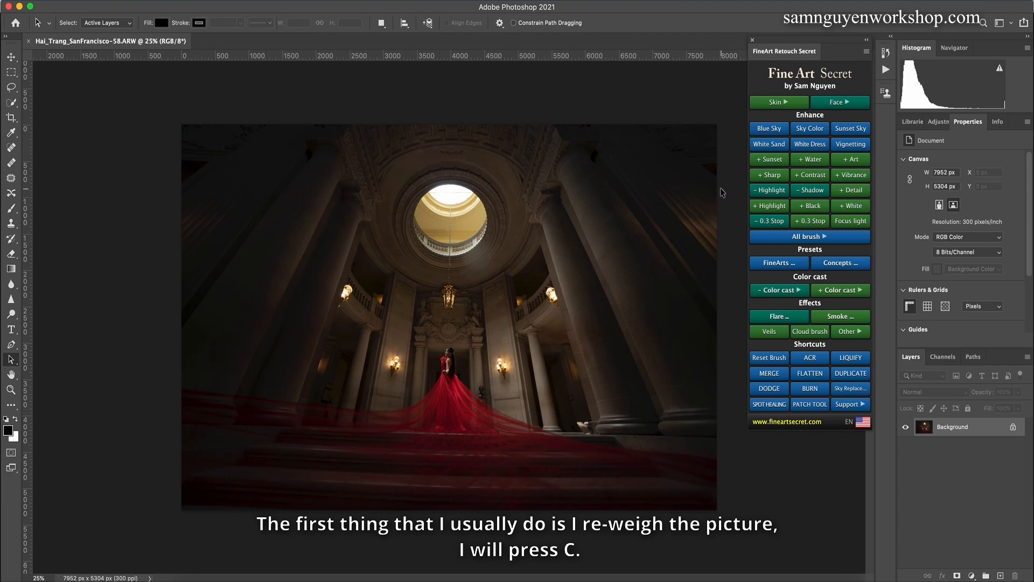
{"action": "key", "text": "c"}
{"action": "mouse_move", "coordinate": [723, 128]}
{"action": "left_mouse_down"}
{"action": "mouse_move", "coordinate": [723, 115]}
{"action": "mouse_move", "coordinate": [738, 116]}
{"action": "left_mouse_up"}
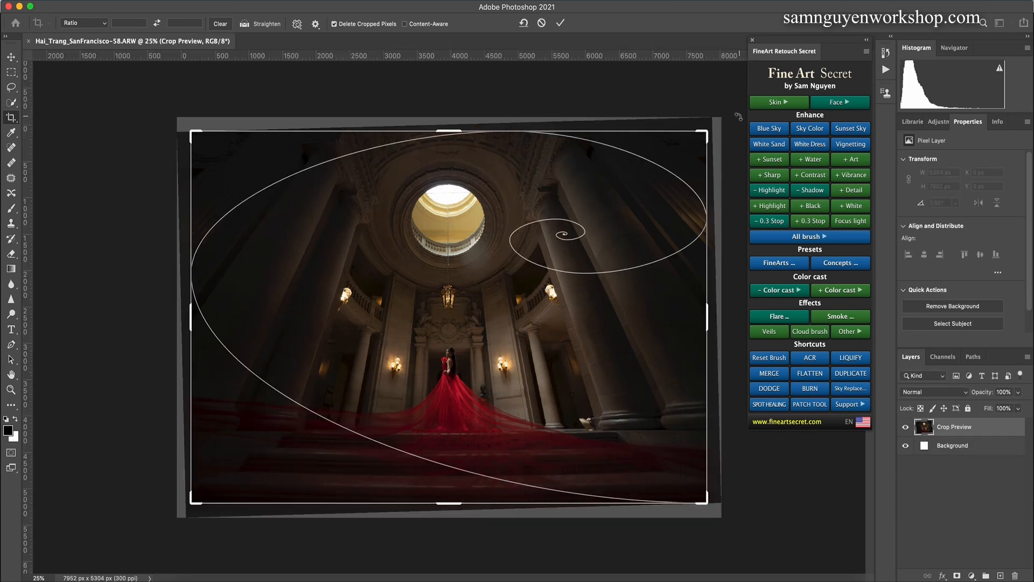
{"action": "key", "text": "Return"}
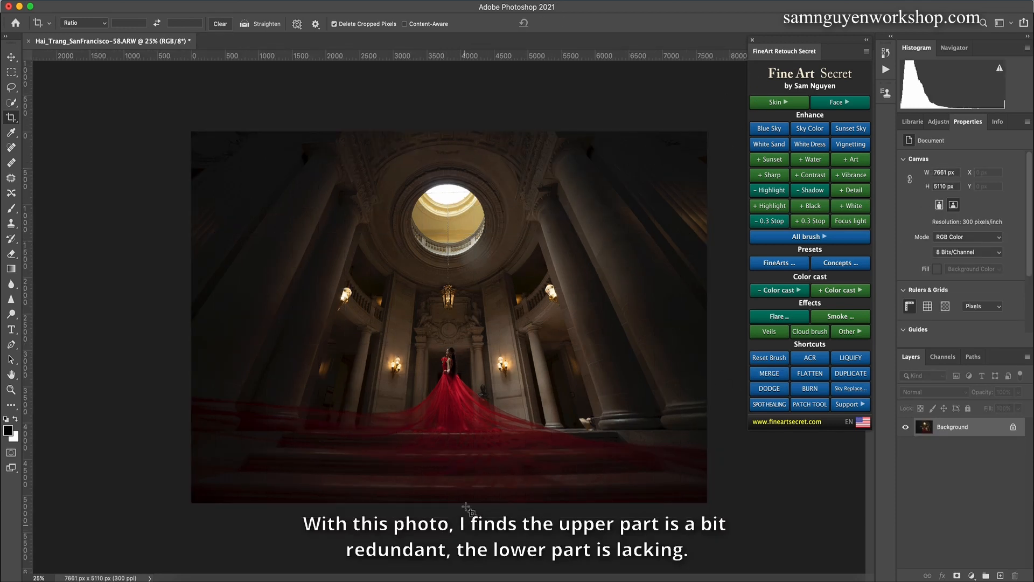
Step: Duplicate the background layer and move the copy up 268 px
{"action": "key", "text": "super+j"}
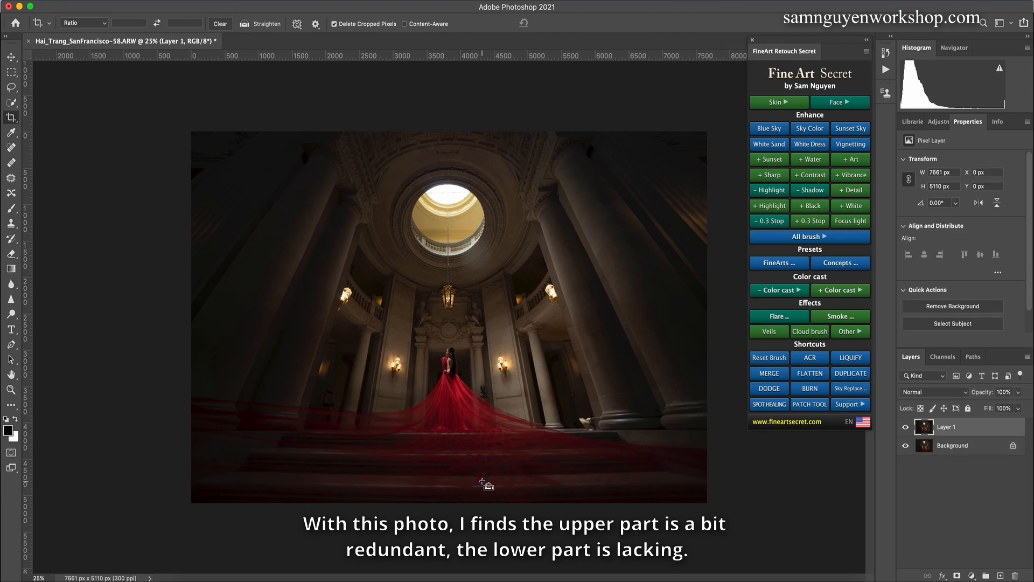
{"action": "key", "text": "v"}
{"action": "left_click_drag", "start_coordinate": [467, 330], "coordinate": [466, 294]}
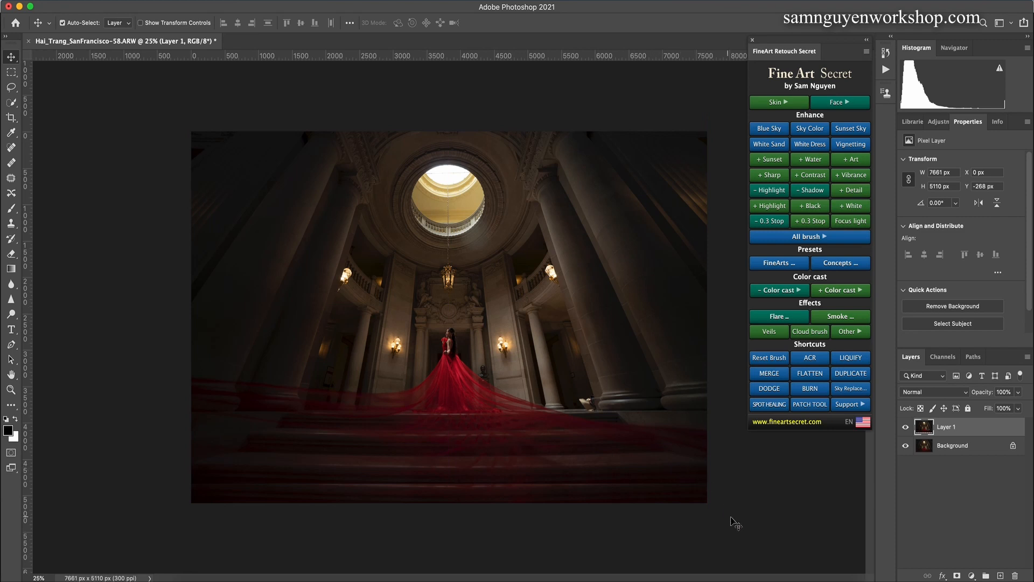
Step: Stretch the duplicated layer downward to 105.24% height so it reaches the lower edge of the canvas
{"action": "key", "text": "m"}
{"action": "left_click_drag", "start_coordinate": [746, 537], "coordinate": [6, 418]}
{"action": "key", "text": "ctrl+t"}
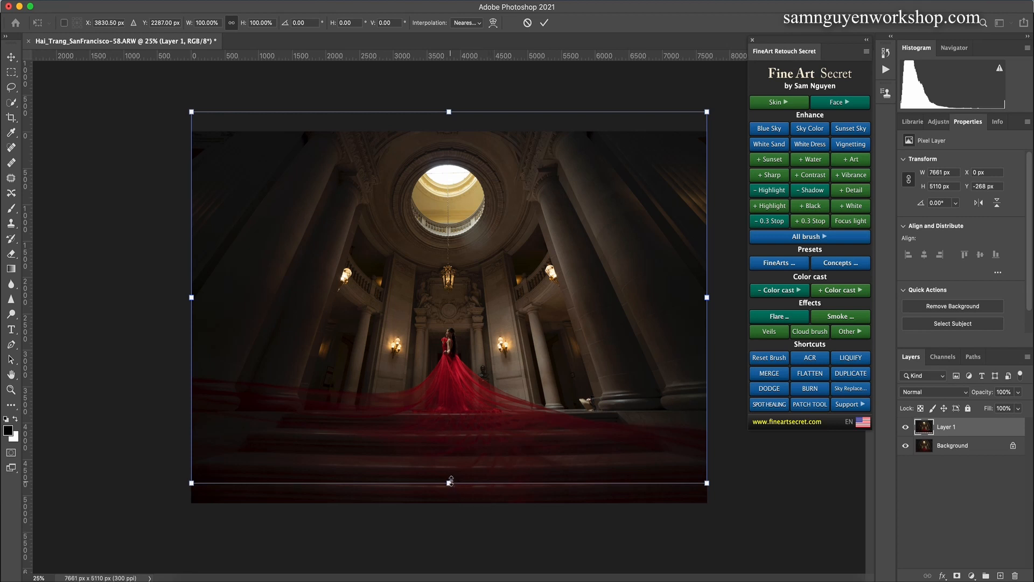
{"action": "left_click_drag", "start_coordinate": [450, 481], "coordinate": [449, 503]}
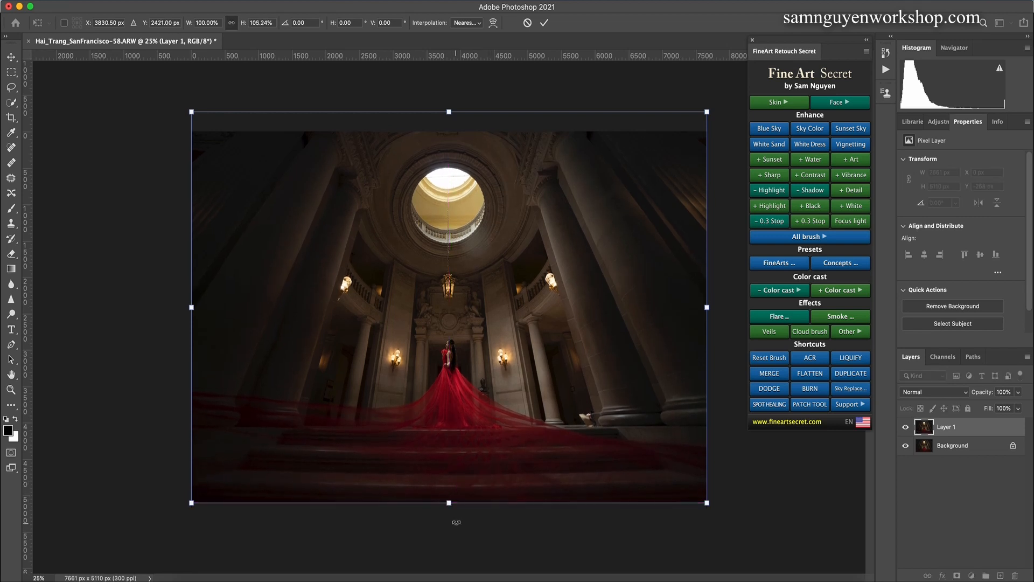
{"action": "key", "text": "Return"}
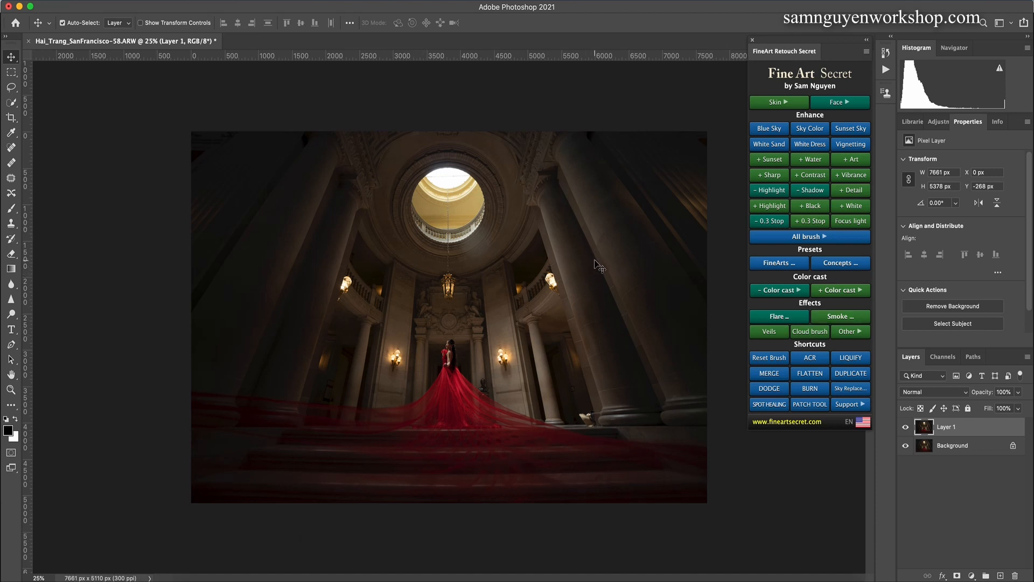
Step: Browse the Flare effect presets, comparing the light rays in Flare 2, Flare 3 and Flare 4
{"action": "left_click", "coordinate": [846, 332]}
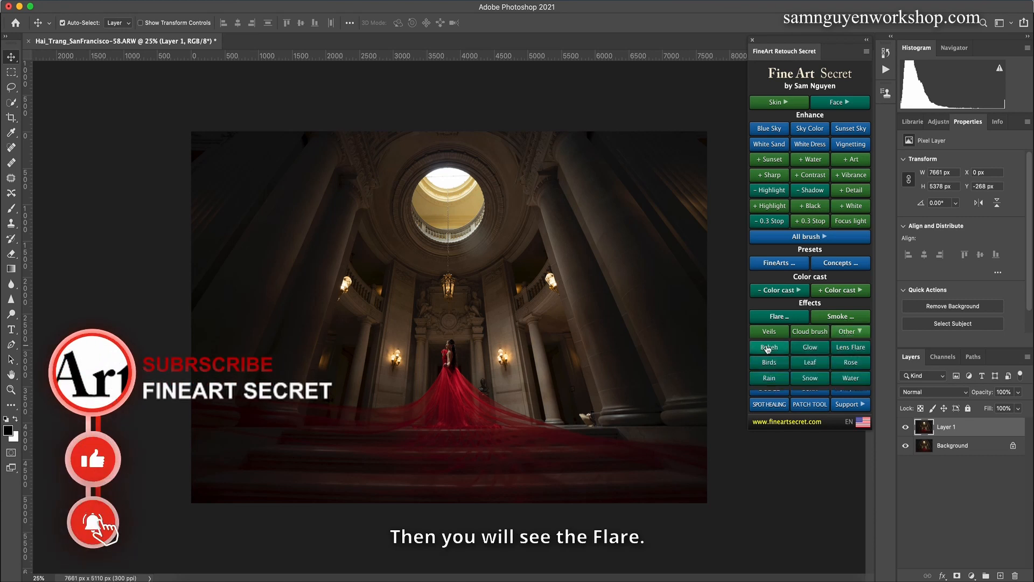
{"action": "left_click", "coordinate": [786, 318]}
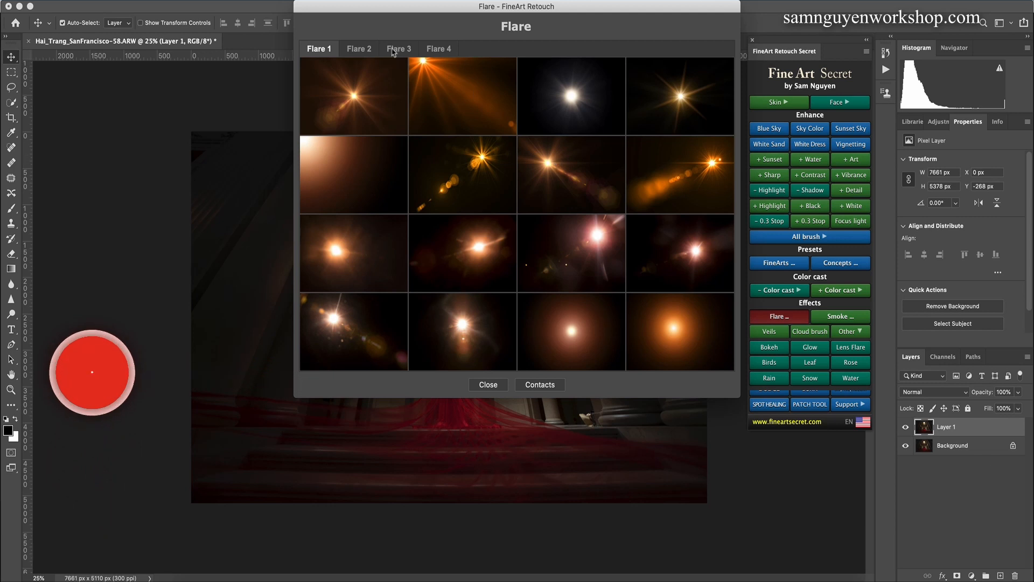
{"action": "left_click", "coordinate": [361, 51]}
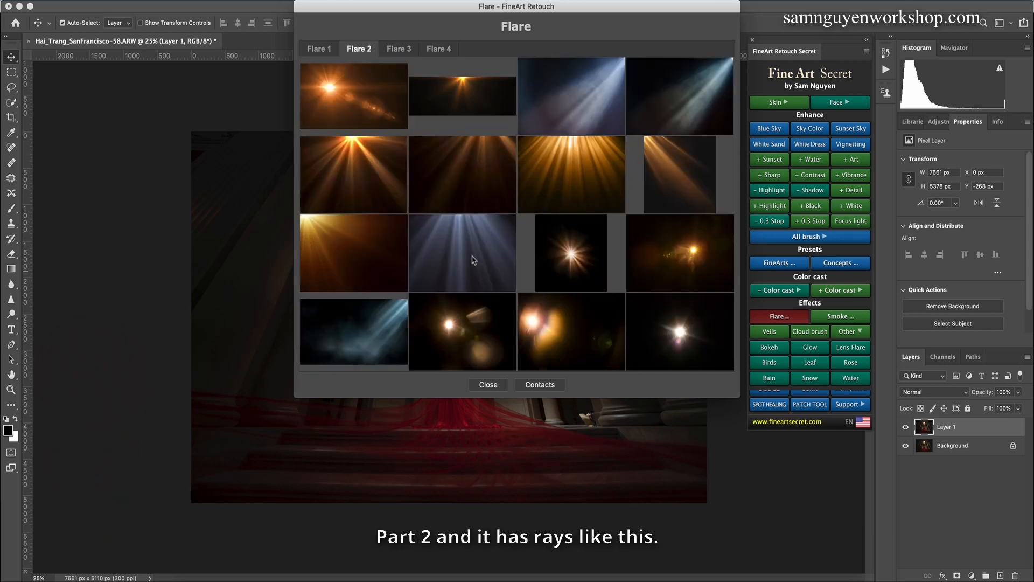
{"action": "left_click", "coordinate": [409, 50]}
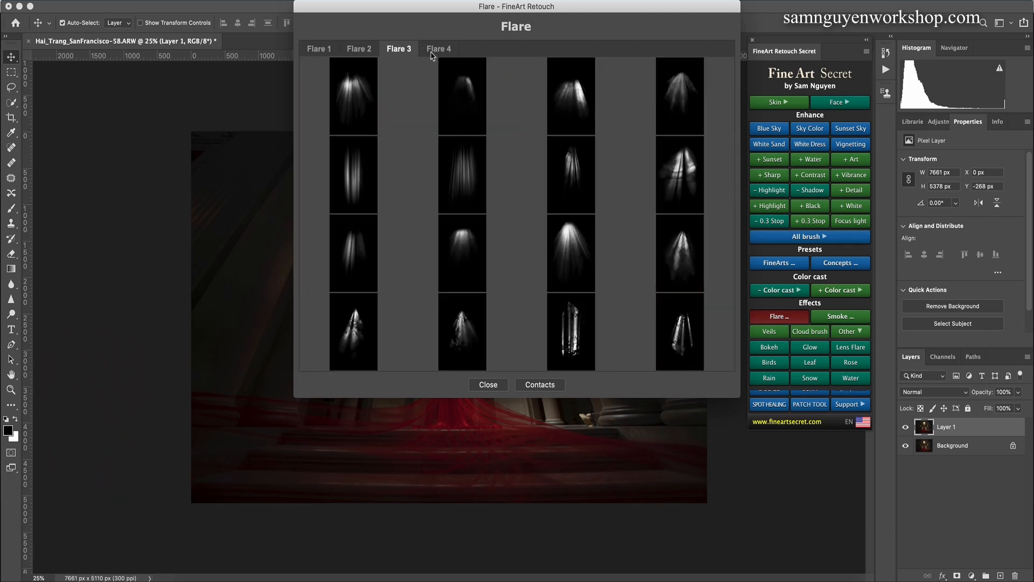
{"action": "left_click", "coordinate": [434, 50]}
{"action": "left_click", "coordinate": [404, 52]}
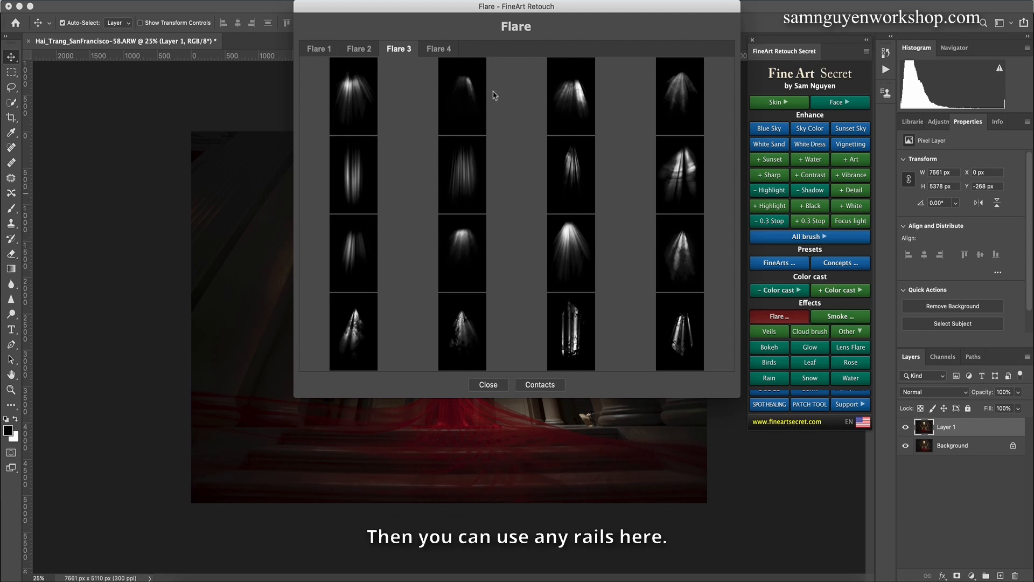
{"action": "left_click", "coordinate": [438, 50]}
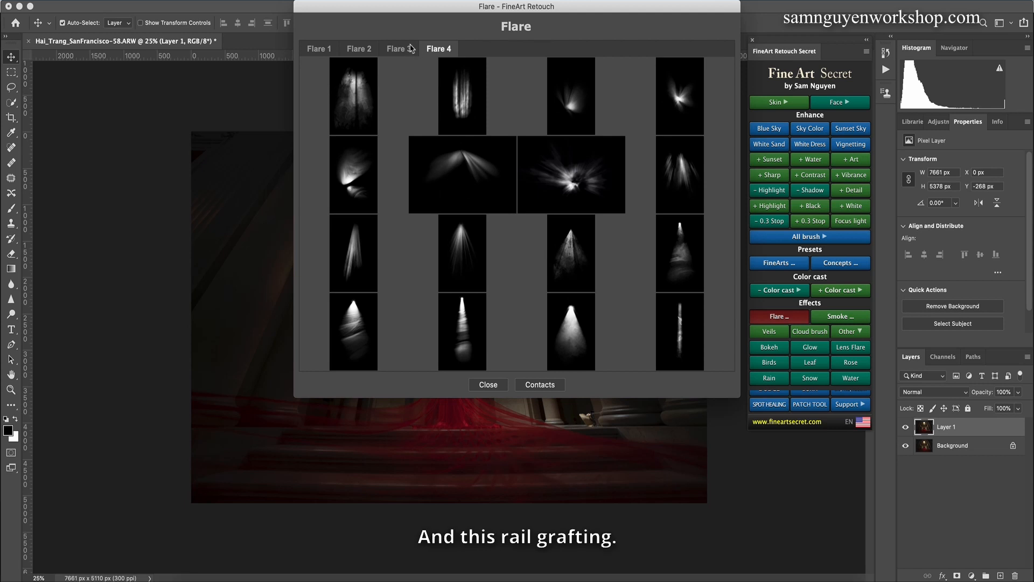
Step: Try a straight vertical ray preset from Flare 3 raised over the skylight, and delete its layer group
{"action": "left_click", "coordinate": [408, 50]}
{"action": "left_click", "coordinate": [464, 175]}
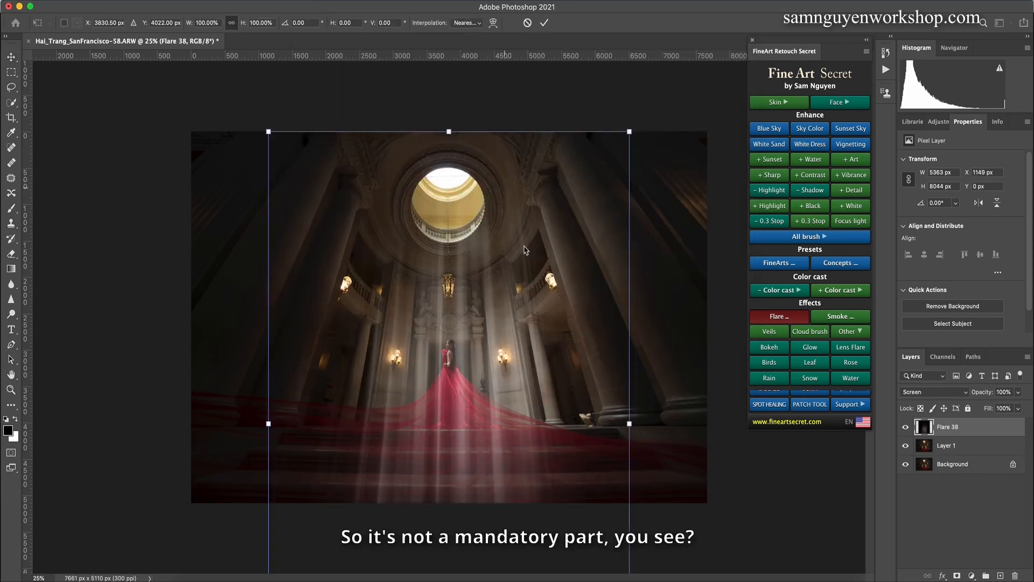
{"action": "left_click_drag", "start_coordinate": [457, 308], "coordinate": [478, 252]}
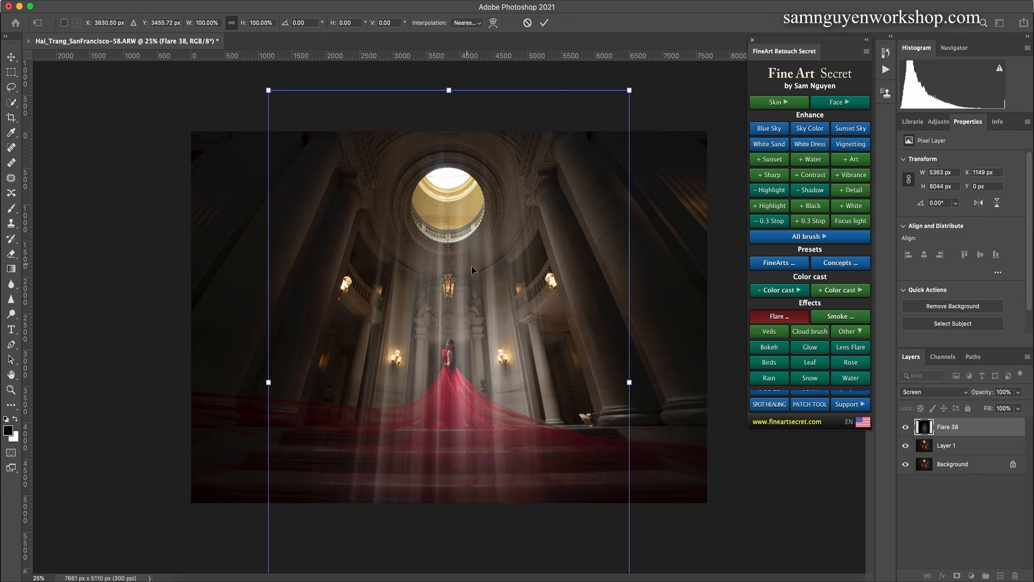
{"action": "key", "text": "Return"}
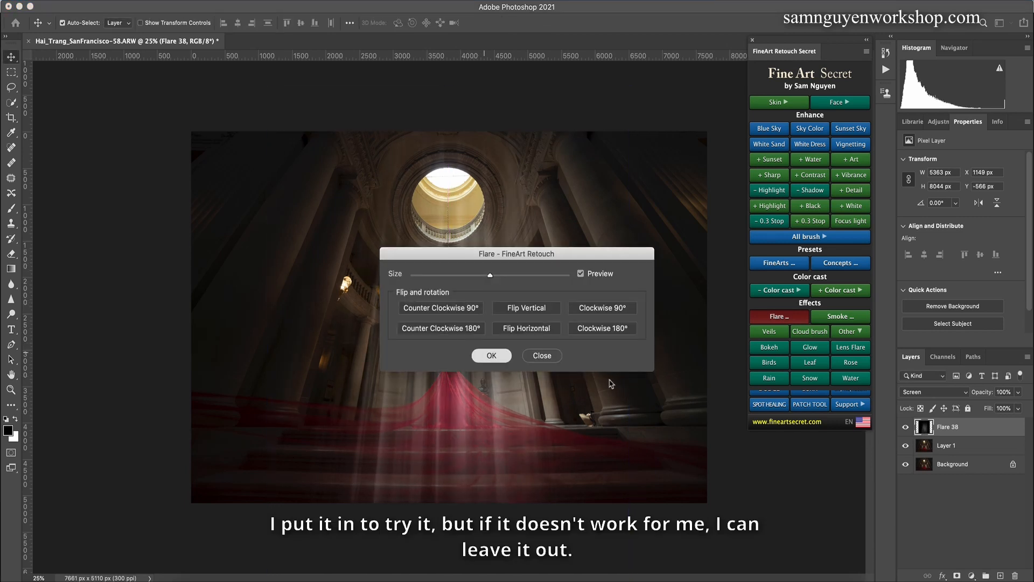
{"action": "left_click", "coordinate": [492, 357]}
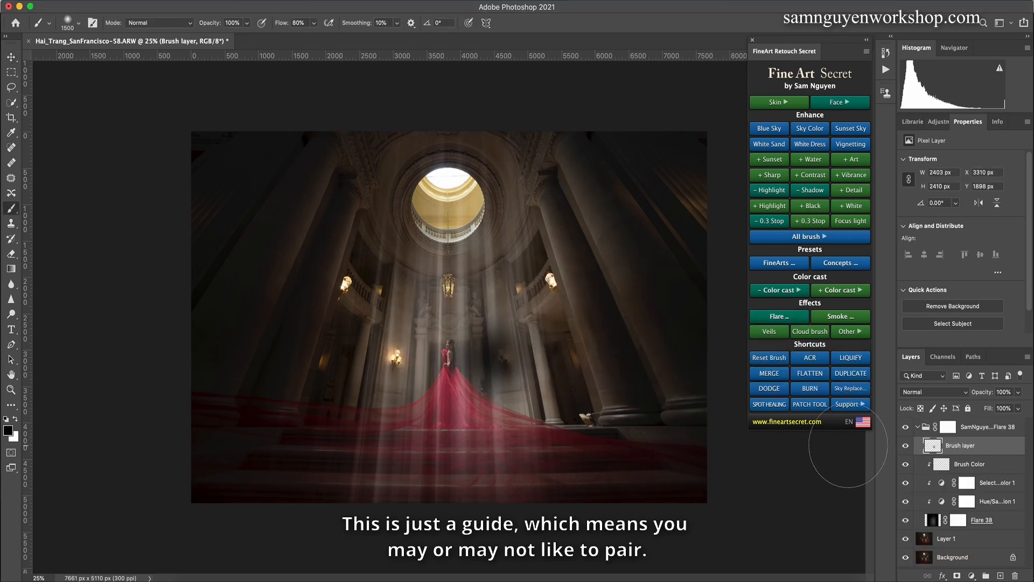
{"action": "left_click", "coordinate": [925, 429]}
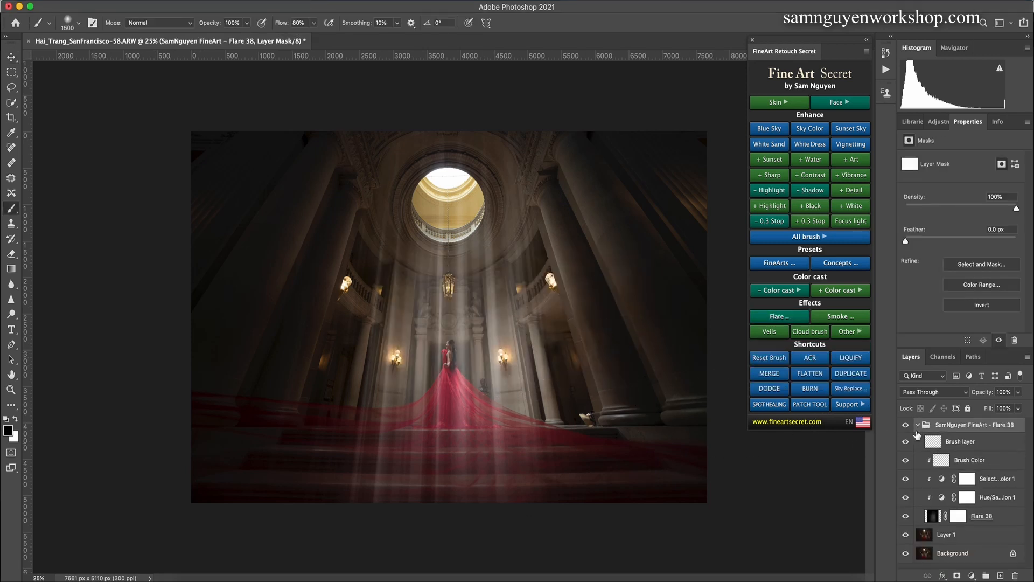
{"action": "key", "text": "Delete"}
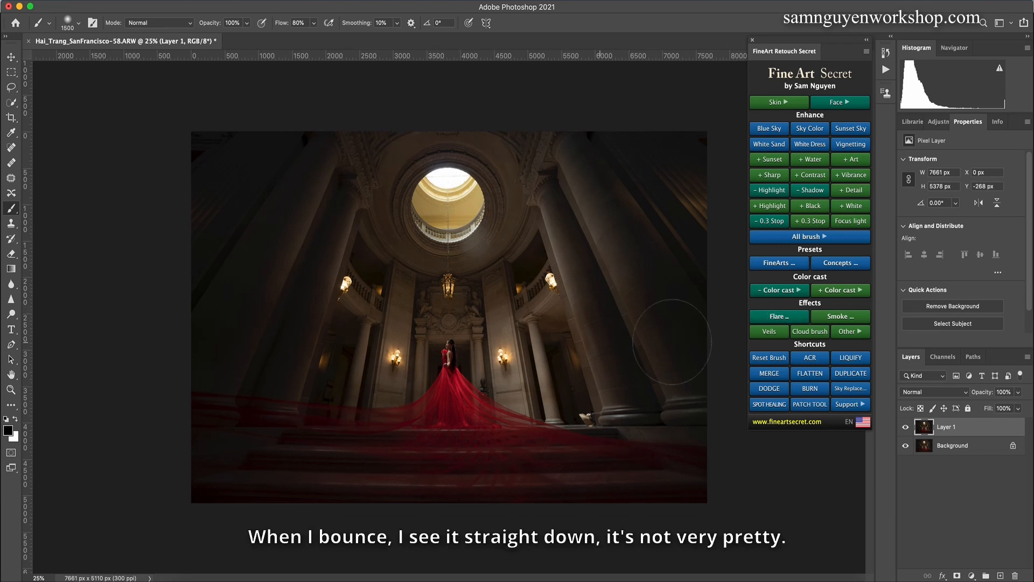
Step: Add the slanted ray preset that widens from a narrow top, first in the third row of Flare 4
{"action": "left_click", "coordinate": [770, 319]}
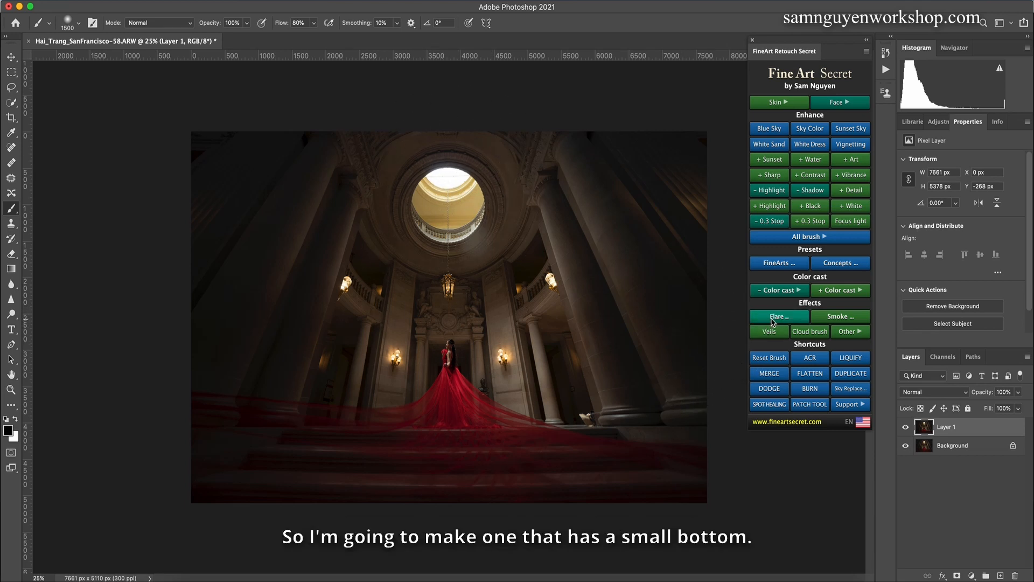
{"action": "left_click", "coordinate": [402, 48]}
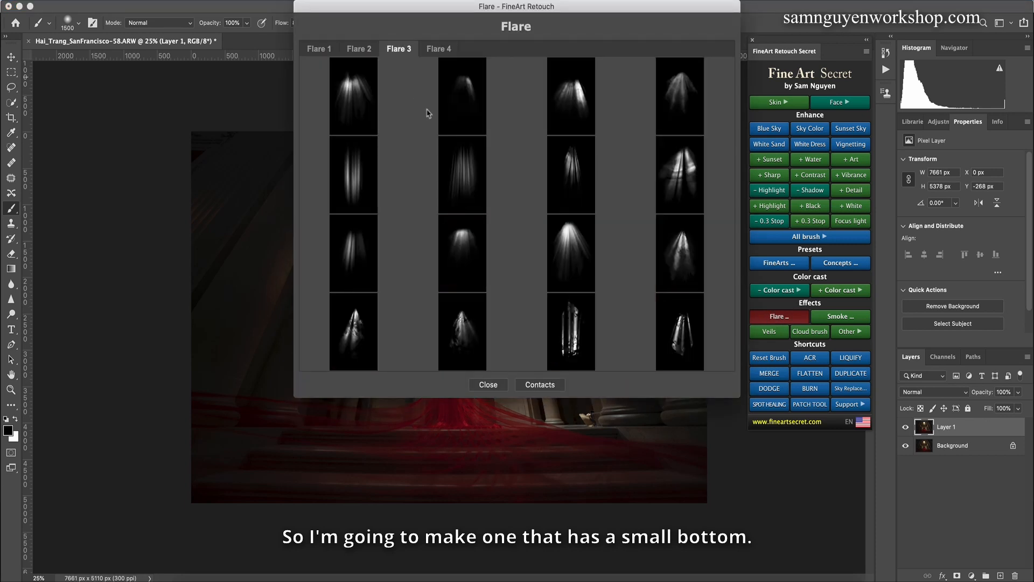
{"action": "left_click", "coordinate": [438, 50]}
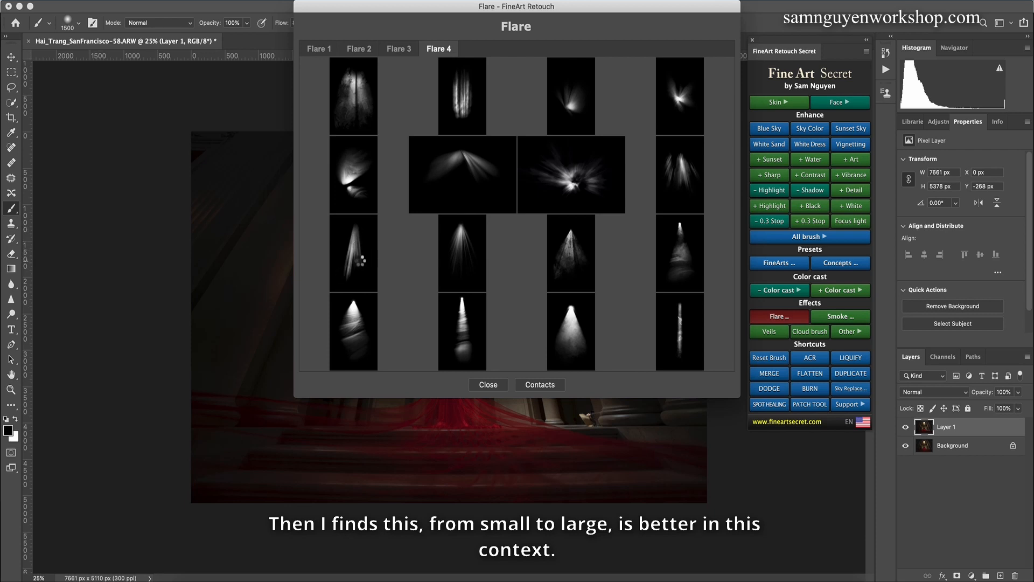
{"action": "left_click", "coordinate": [370, 271]}
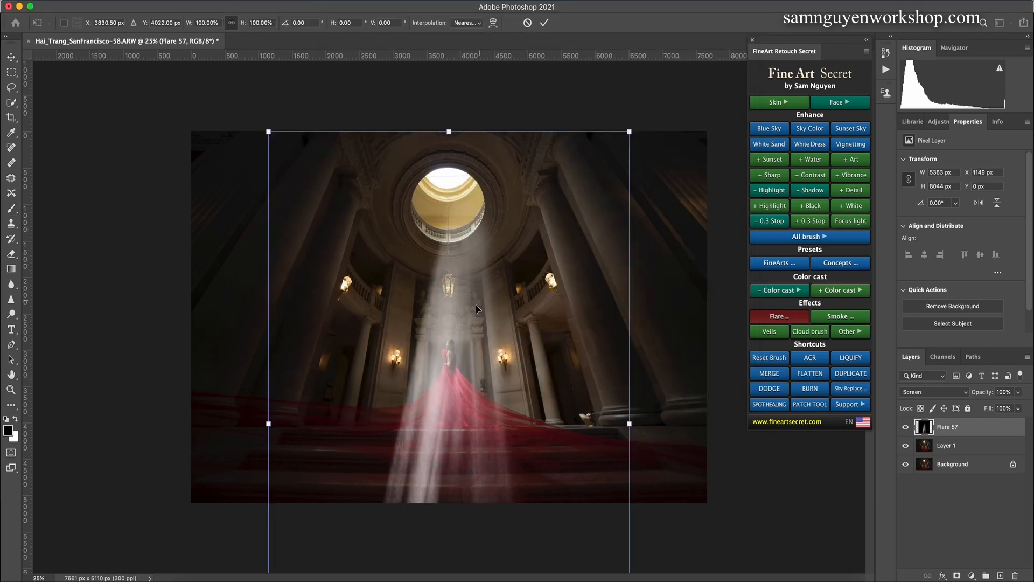
Step: Reposition, rotate counterclockwise and enlarge the light ray so it falls from the skylight past the woman, and apply the flare
{"action": "left_click_drag", "start_coordinate": [472, 326], "coordinate": [459, 262]}
{"action": "left_click_drag", "start_coordinate": [641, 319], "coordinate": [640, 302]}
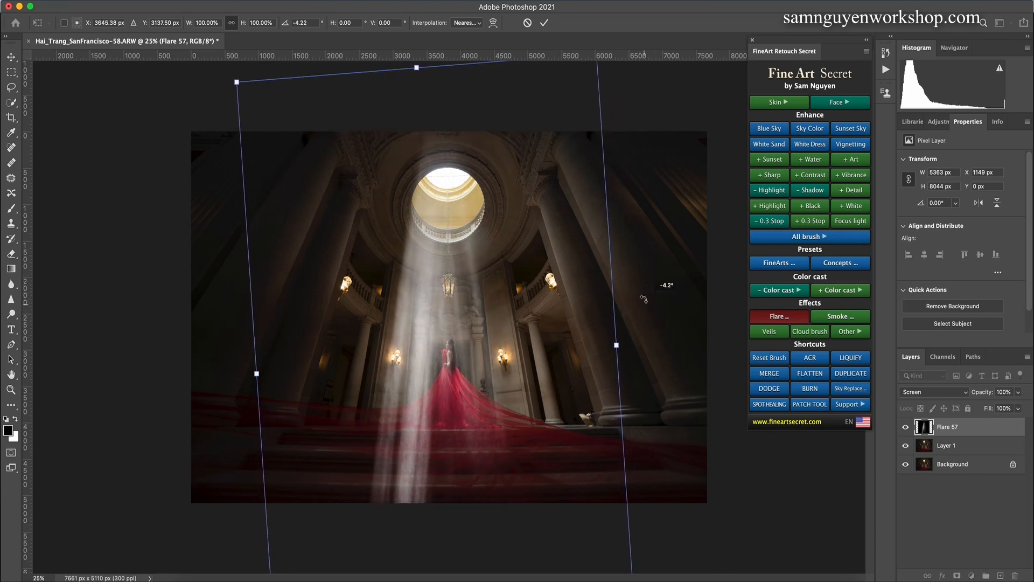
{"action": "left_click_drag", "start_coordinate": [460, 314], "coordinate": [472, 300]}
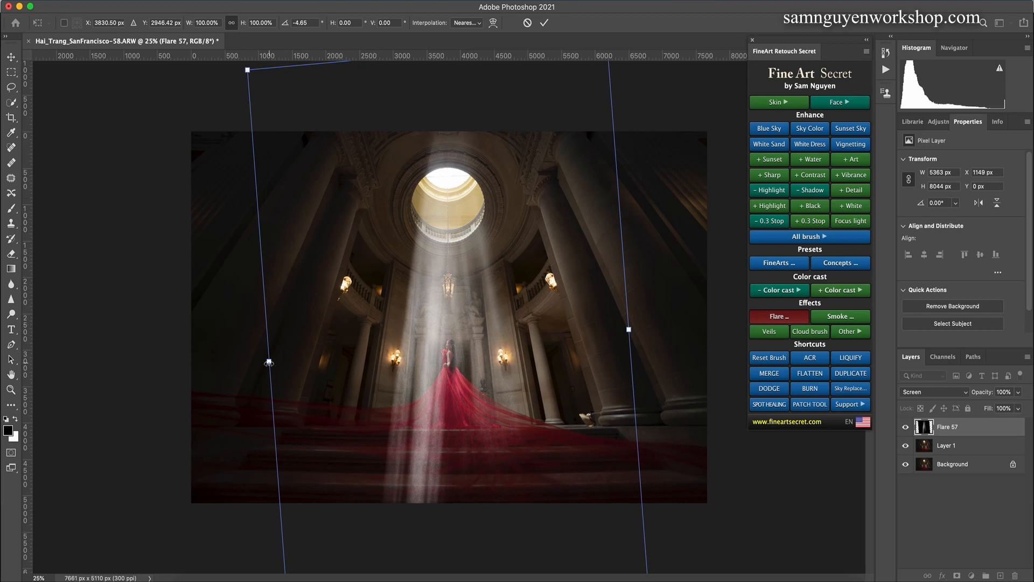
{"action": "left_click_drag", "start_coordinate": [268, 363], "coordinate": [242, 367]}
{"action": "left_click_drag", "start_coordinate": [394, 278], "coordinate": [403, 272]}
{"action": "left_click_drag", "start_coordinate": [661, 315], "coordinate": [661, 324]}
{"action": "left_click_drag", "start_coordinate": [447, 328], "coordinate": [444, 321]}
{"action": "key", "text": "Return"}
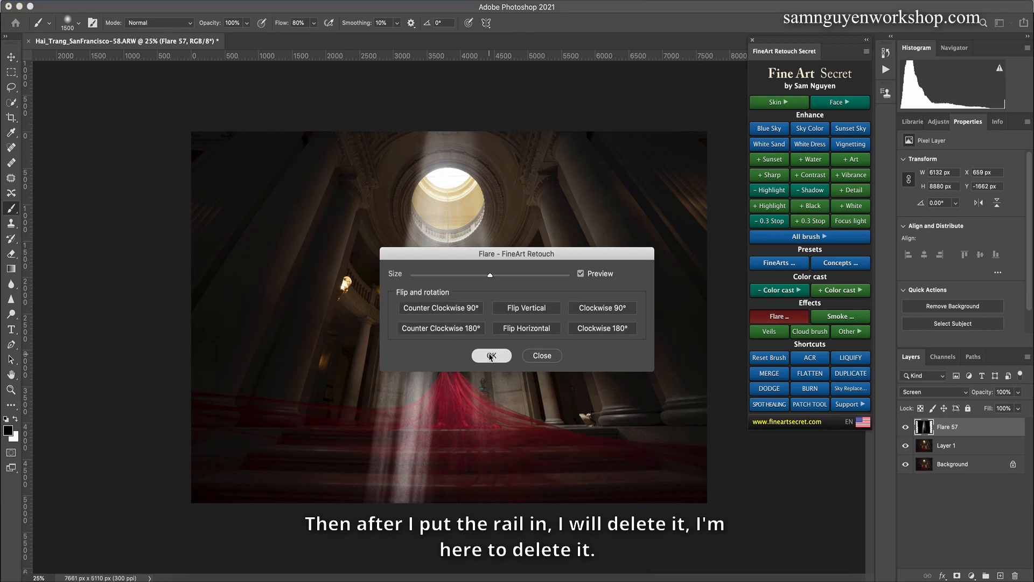
{"action": "left_click", "coordinate": [491, 356]}
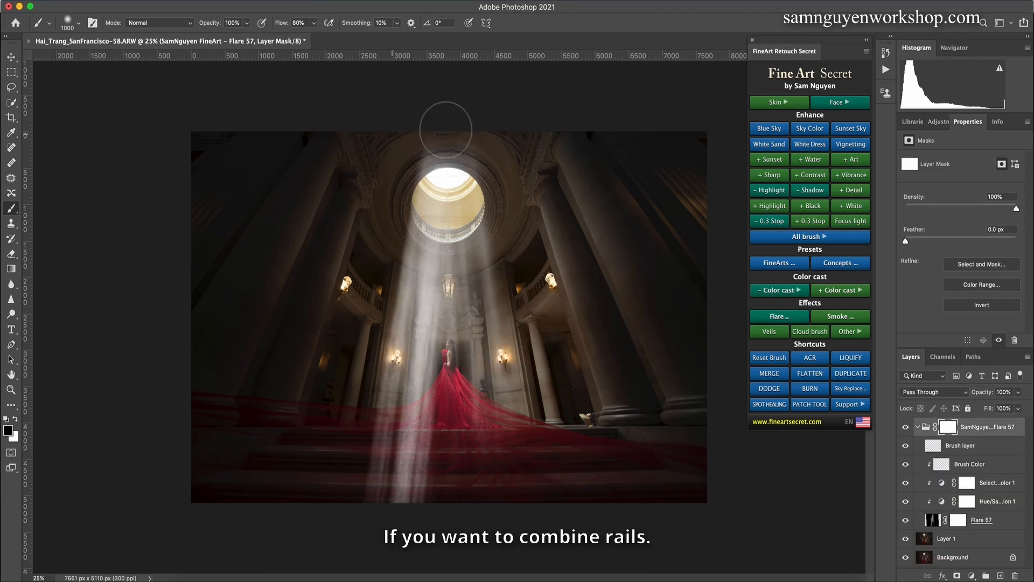
Step: Mask out the part of the light ray above the skylight with a brush reduced to 600 px
{"action": "key", "text": "bracketleft"}
{"action": "key", "text": "bracketleft"}
{"action": "key", "text": "bracketleft"}
{"action": "key", "text": "bracketleft"}
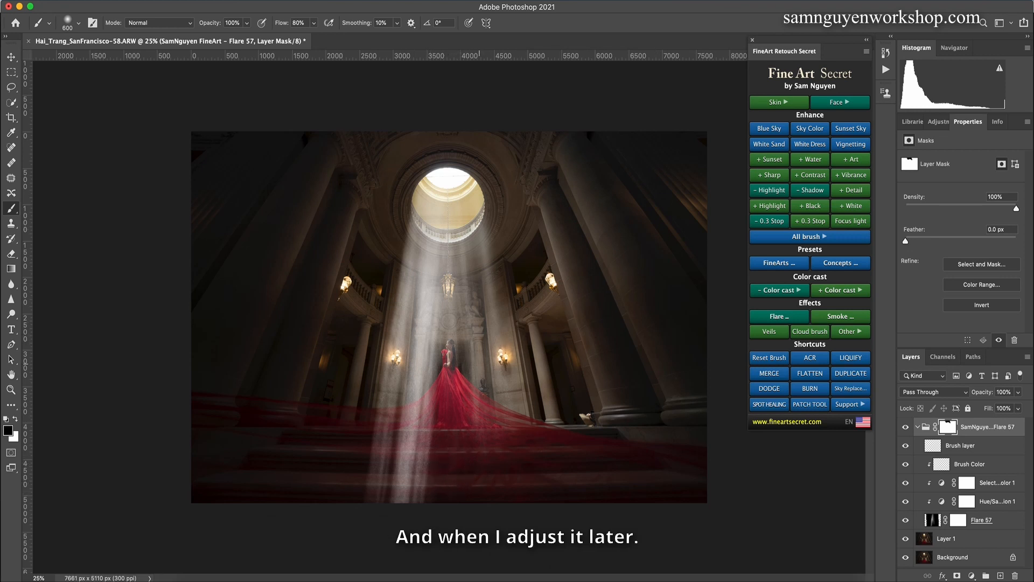
Step: Mask out the light ray over the stairs and lower dress with a brush enlarged to 1200 px
{"action": "key", "text": "]"}
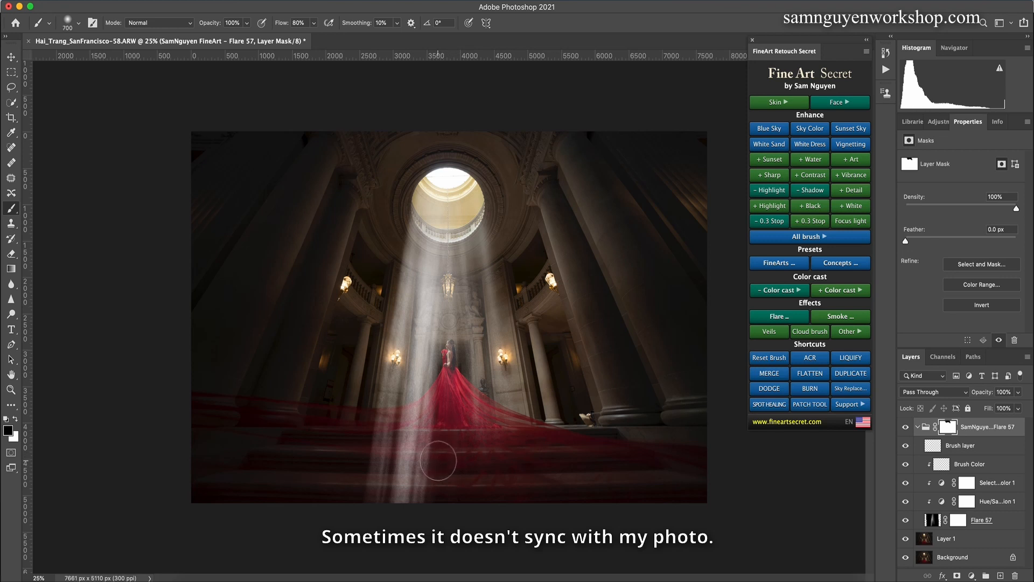
{"action": "key", "text": "]"}
{"action": "key", "text": "]"}
{"action": "key", "text": "]"}
{"action": "key", "text": "]"}
{"action": "key", "text": "]"}
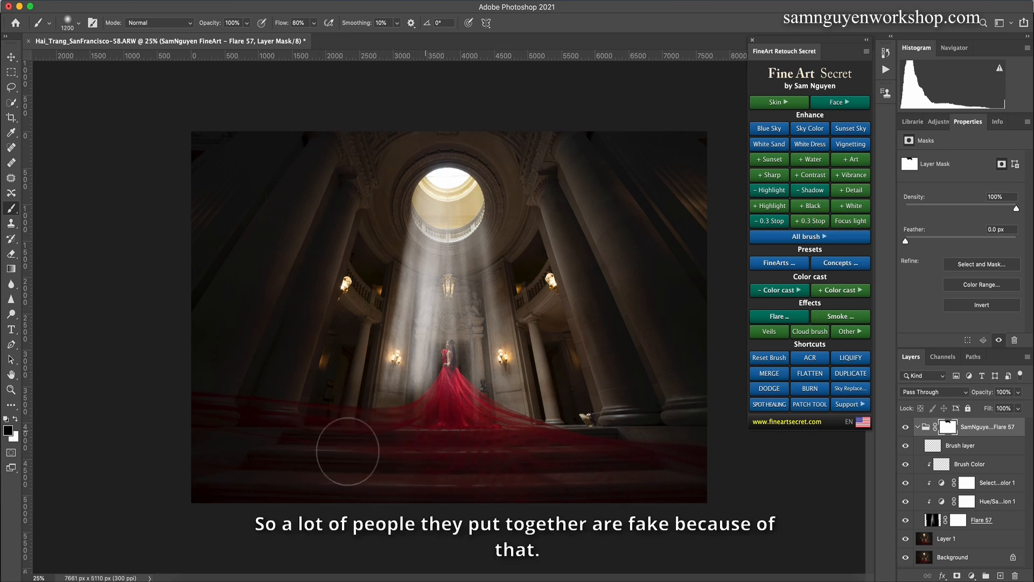
{"action": "mouse_move", "coordinate": [348, 452]}
{"action": "left_mouse_down"}
{"action": "mouse_move", "coordinate": [454, 404]}
{"action": "mouse_move", "coordinate": [425, 425]}
{"action": "mouse_move", "coordinate": [396, 407]}
{"action": "mouse_move", "coordinate": [426, 425]}
{"action": "left_mouse_up"}
Step: Mask the remaining light ray off the woman and her red dress with a smaller brush
{"action": "key", "text": "["}
{"action": "key", "text": "["}
{"action": "key", "text": "["}
{"action": "key", "text": "["}
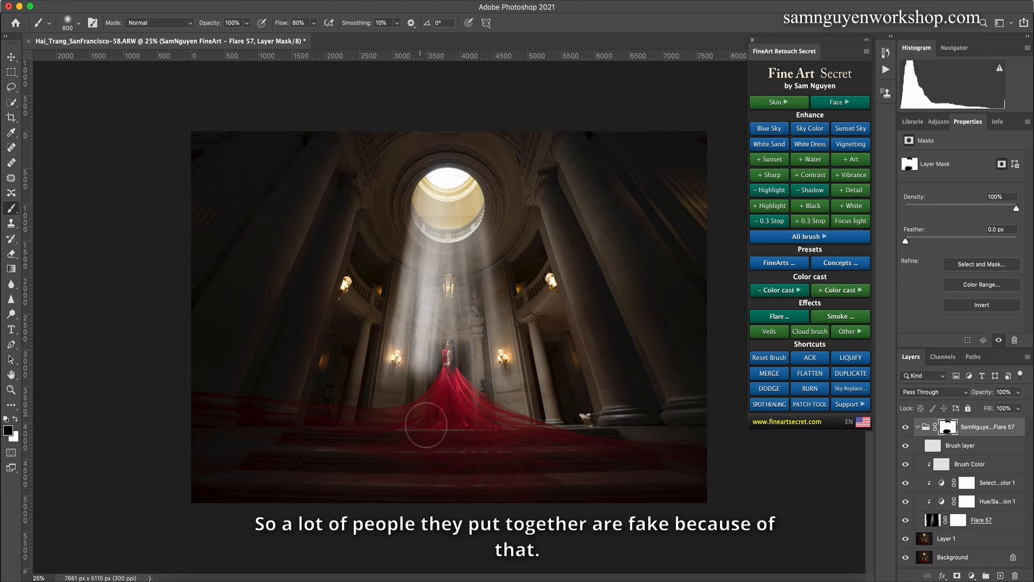
{"action": "key", "text": "["}
{"action": "key", "text": "["}
{"action": "key", "text": "["}
{"action": "mouse_move", "coordinate": [451, 354]}
{"action": "left_mouse_down"}
{"action": "mouse_move", "coordinate": [447, 380]}
{"action": "mouse_move", "coordinate": [449, 349]}
{"action": "mouse_move", "coordinate": [417, 416]}
{"action": "mouse_move", "coordinate": [425, 385]}
{"action": "mouse_move", "coordinate": [365, 393]}
{"action": "mouse_move", "coordinate": [536, 419]}
{"action": "left_mouse_up"}
Step: Mask more of the light ray off the woman and her red dress, enlarging the brush to 1200 px
{"action": "key", "text": "]"}
{"action": "key", "text": "]"}
{"action": "key", "text": "]"}
{"action": "key", "text": "]"}
{"action": "key", "text": "]"}
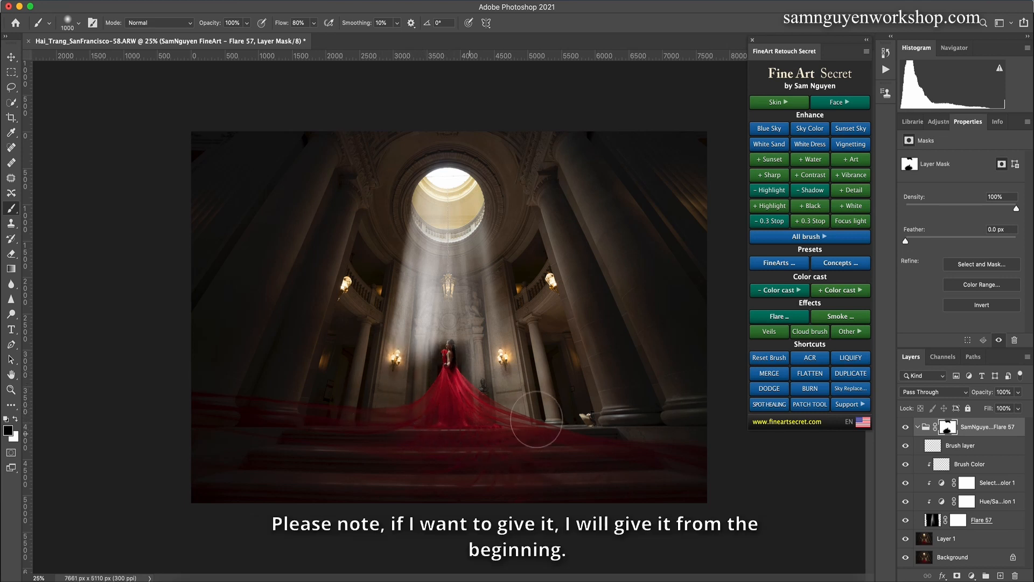
{"action": "key", "text": "]"}
{"action": "key", "text": "]"}
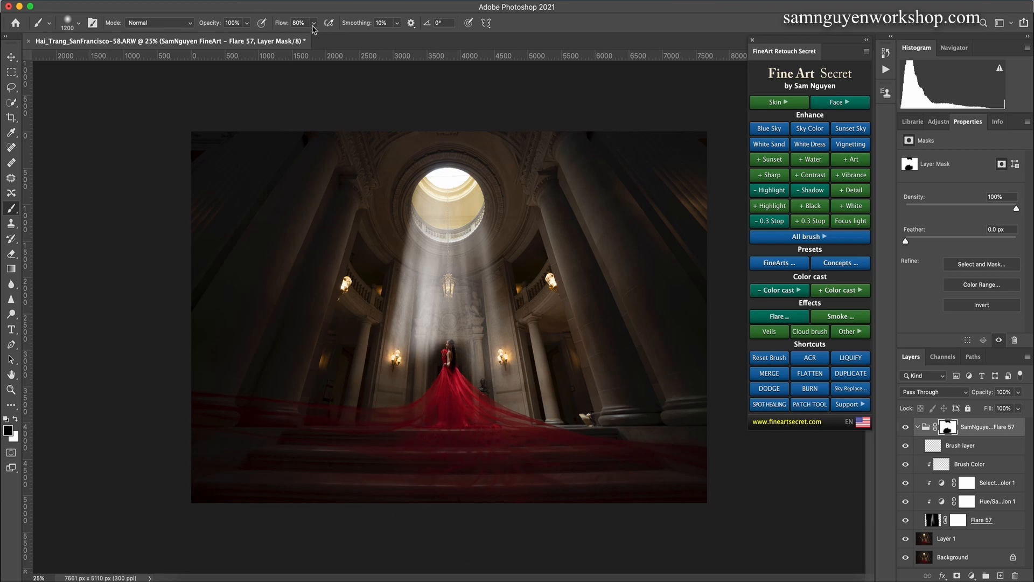
Step: Soften the light ray around the woman's head on the mask at 50% brush opacity, reducing the brush to 900 px
{"action": "key", "text": "5"}
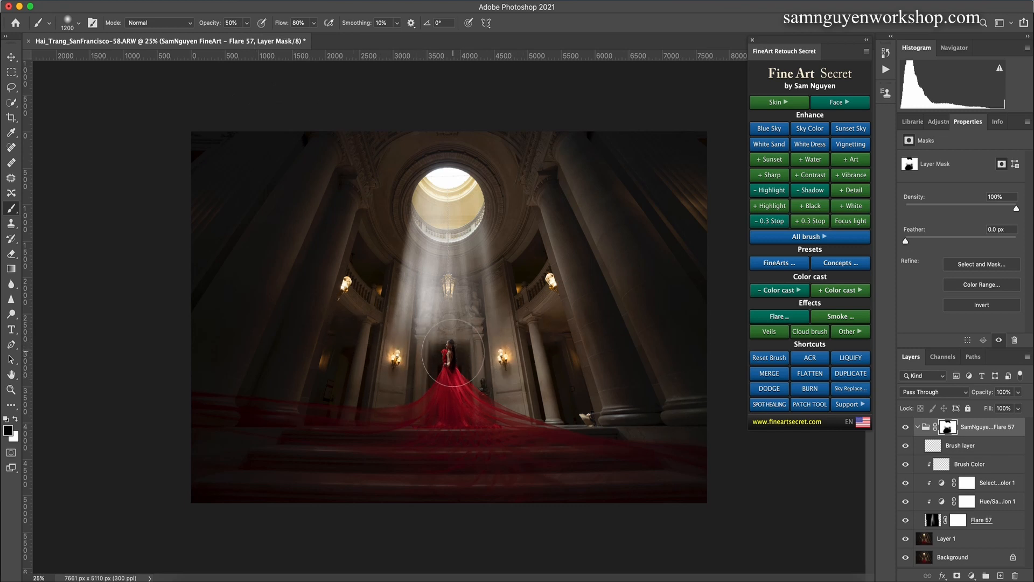
{"action": "key", "text": "bracketleft"}
{"action": "key", "text": "bracketleft"}
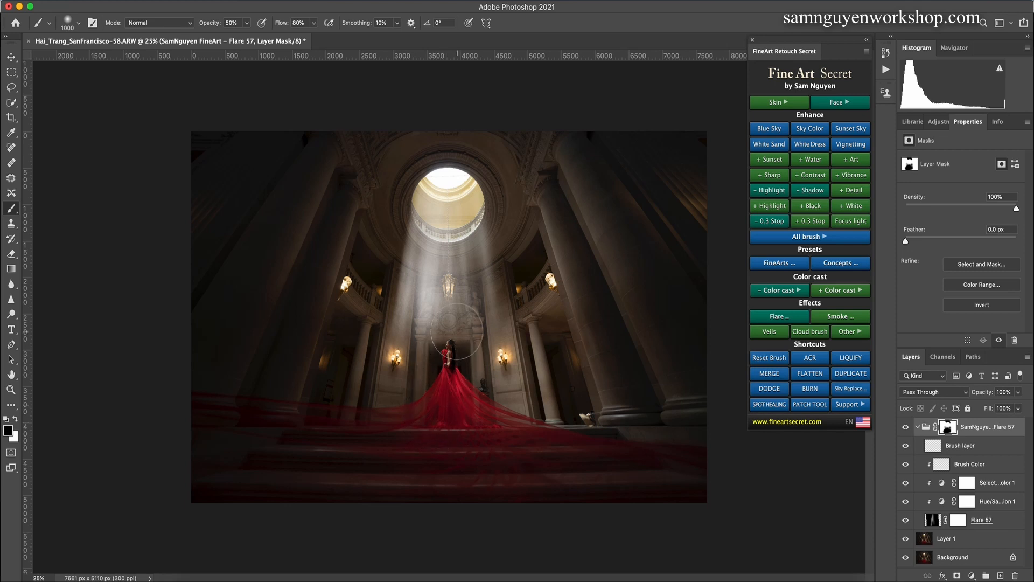
{"action": "key", "text": "bracketleft"}
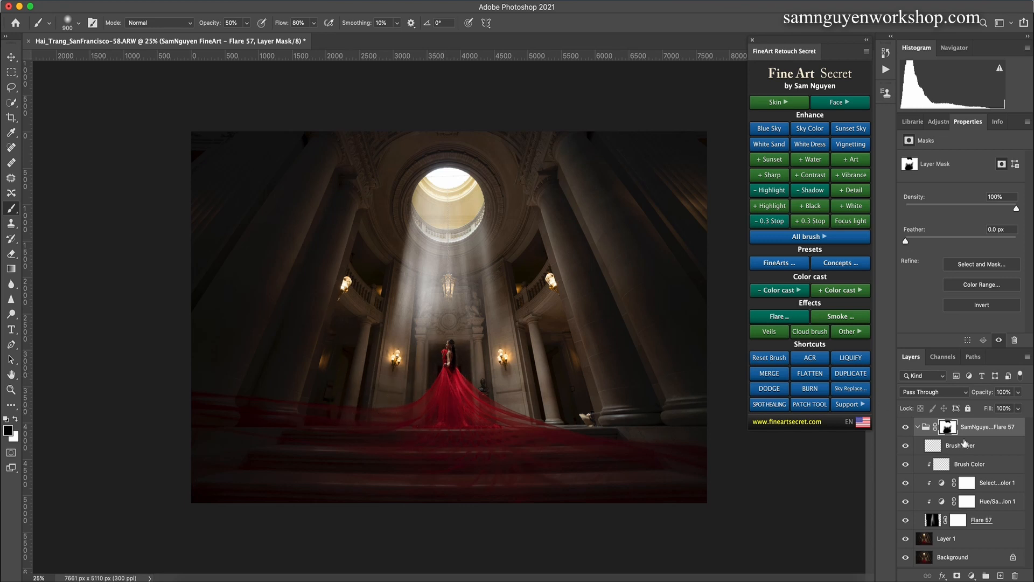
Step: Set the light ray group's opacity to 64%
{"action": "left_click", "coordinate": [1018, 393]}
{"action": "left_click_drag", "start_coordinate": [1018, 407], "coordinate": [1000, 411]}
{"action": "left_click", "coordinate": [525, 349]}
Step: Fade the light ray above the doorway on the mask with brushes of 1200 and 1000 px
{"action": "key", "text": "bracketright"}
{"action": "key", "text": "bracketright"}
{"action": "key", "text": "bracketright"}
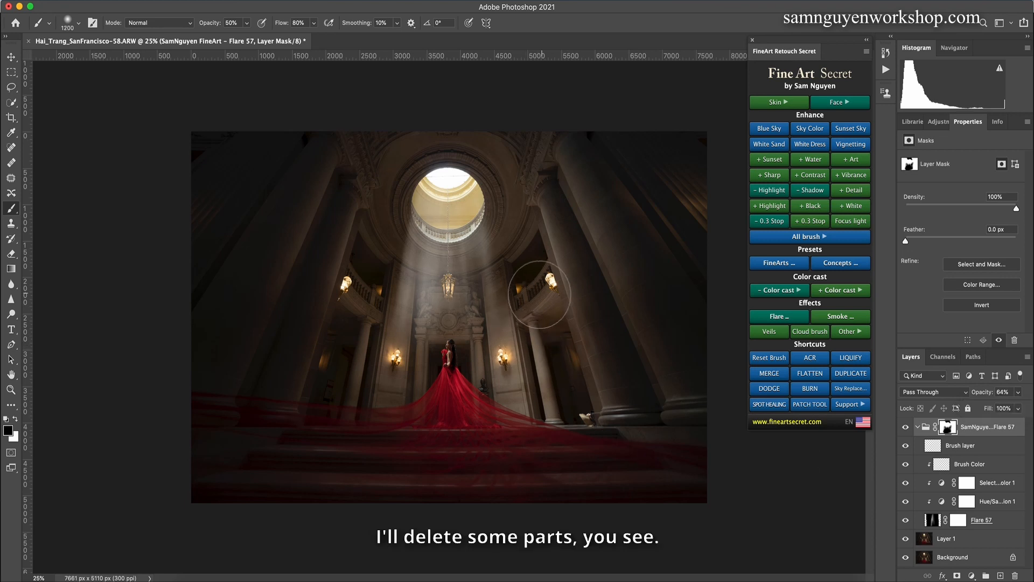
{"action": "key", "text": "bracketleft"}
{"action": "key", "text": "bracketleft"}
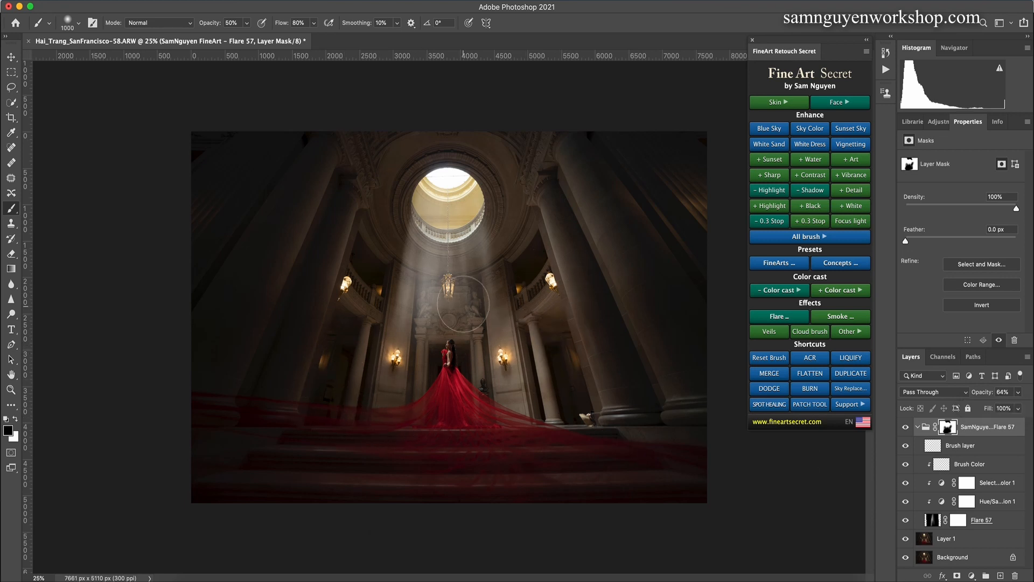
Step: Mask the light ray off the hanging lantern with the brush reduced to 50 px
{"action": "key", "text": "bracketleft"}
{"action": "key", "text": "bracketleft"}
{"action": "key", "text": "bracketleft"}
{"action": "key", "text": "super+plus"}
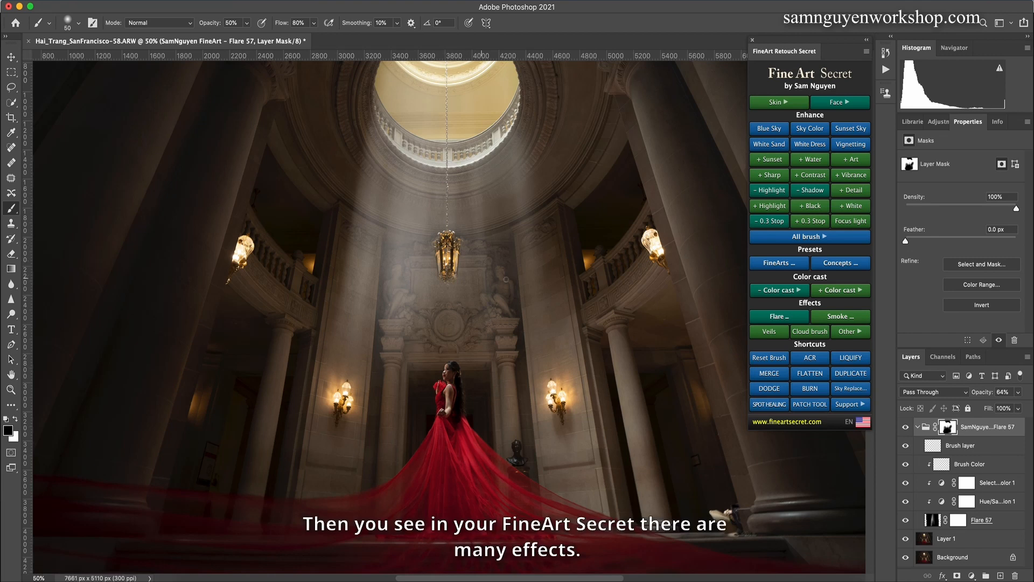
{"action": "key", "text": "super+minus"}
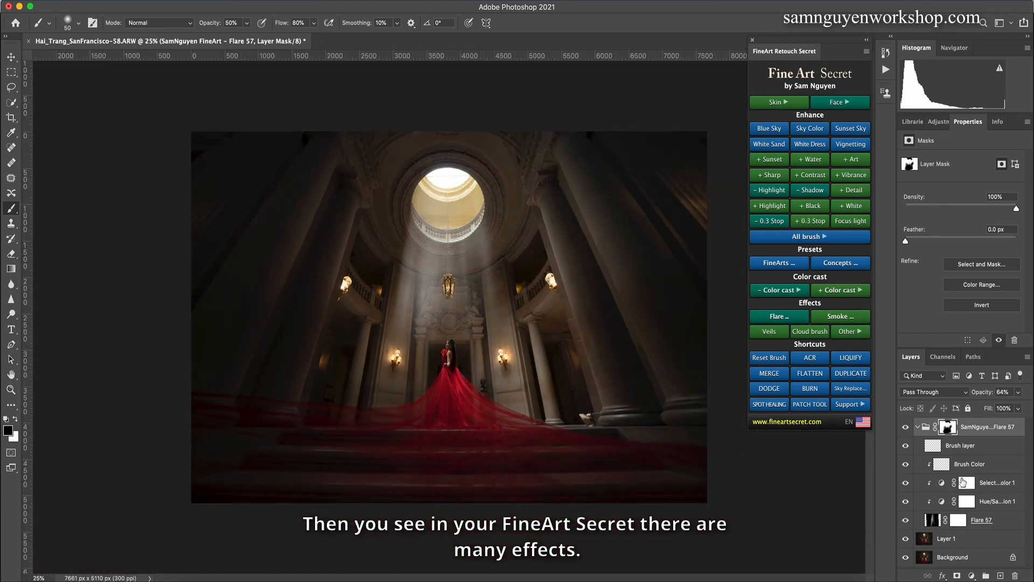
Step: Browse the Glow 1 and Glow 2 effect collections and close the gallery
{"action": "left_click", "coordinate": [866, 333]}
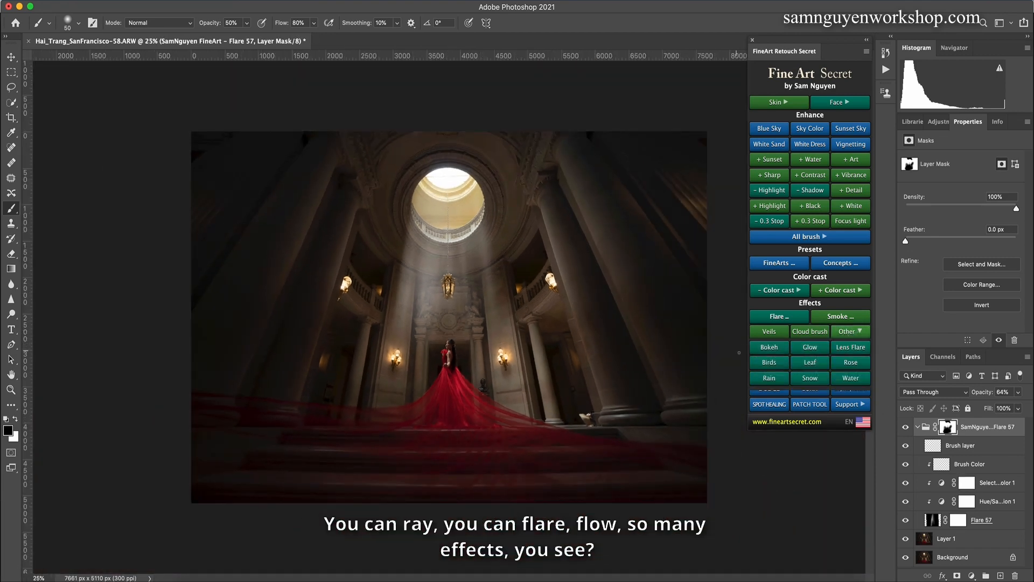
{"action": "left_click", "coordinate": [809, 345]}
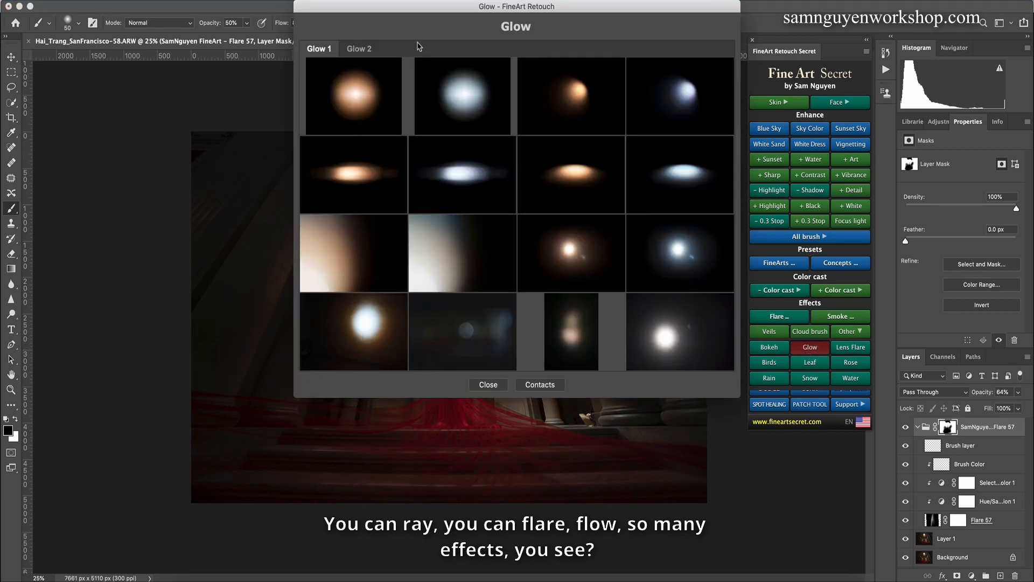
{"action": "left_click", "coordinate": [363, 53]}
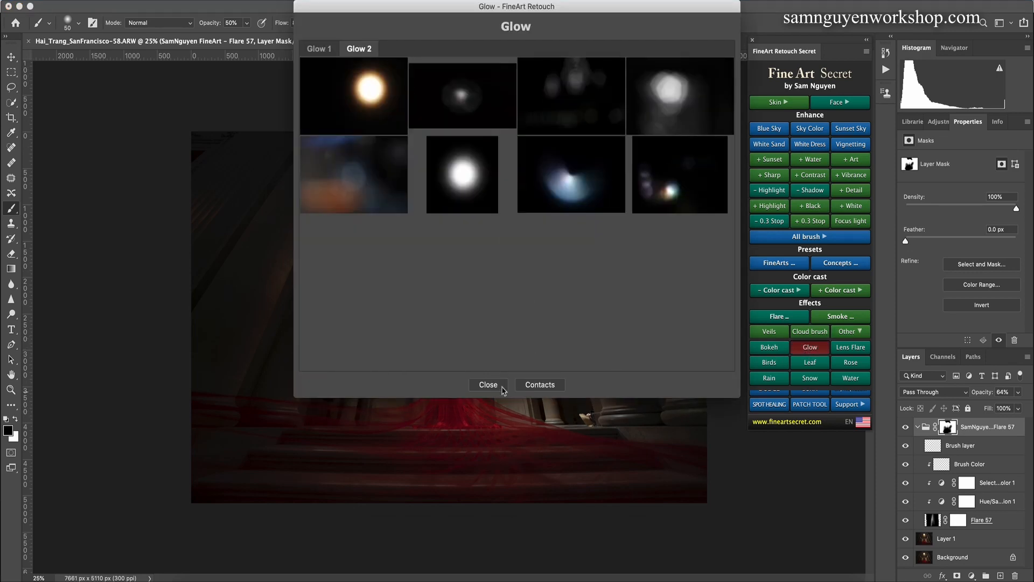
{"action": "left_click", "coordinate": [501, 386]}
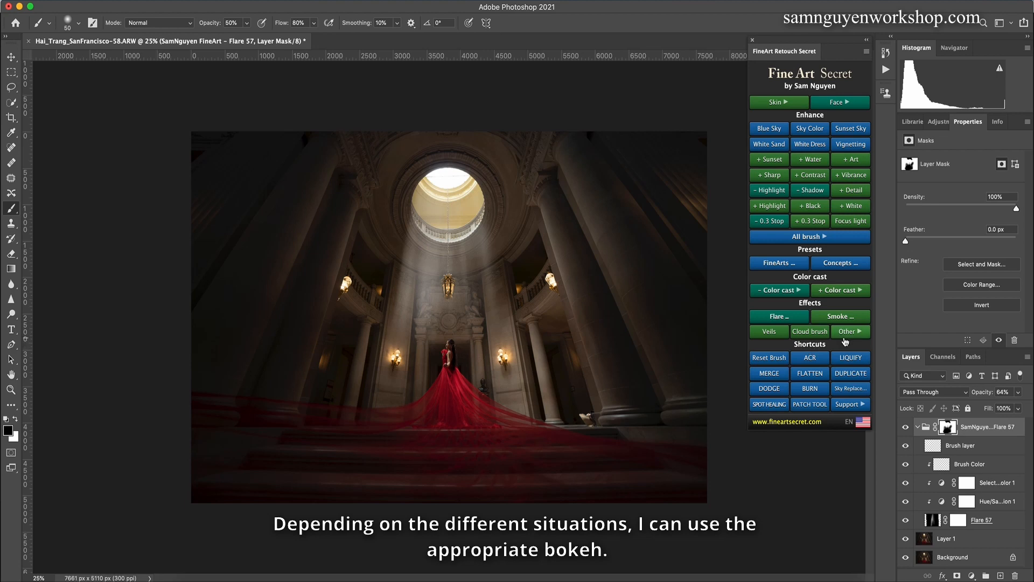
Step: Browse the Bokeh effect collections, including Bokeh 4 and Bokeh 5, and close the gallery
{"action": "left_click", "coordinate": [846, 333]}
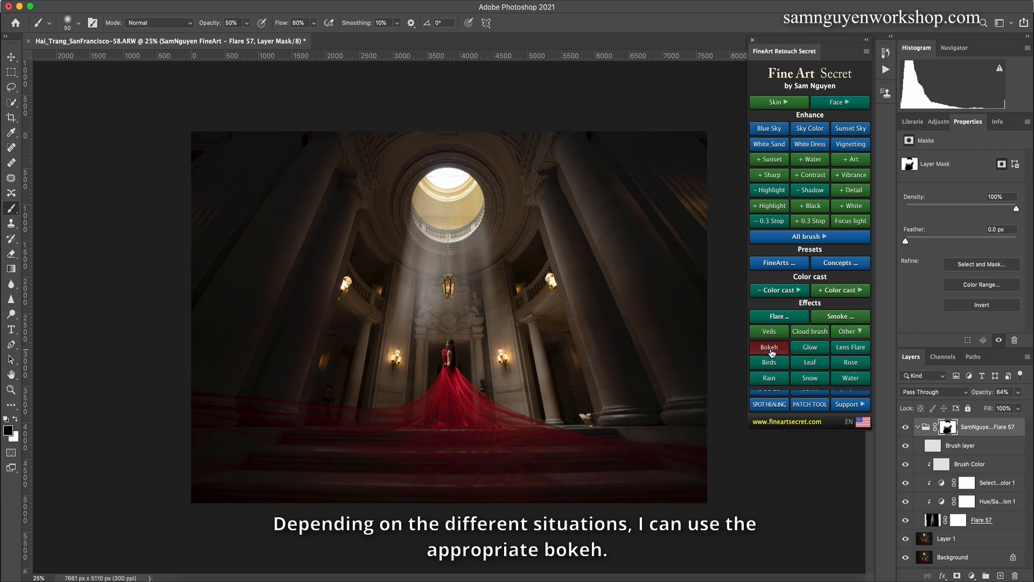
{"action": "left_click", "coordinate": [771, 348]}
{"action": "left_click", "coordinate": [410, 50]}
{"action": "left_click", "coordinate": [456, 50]}
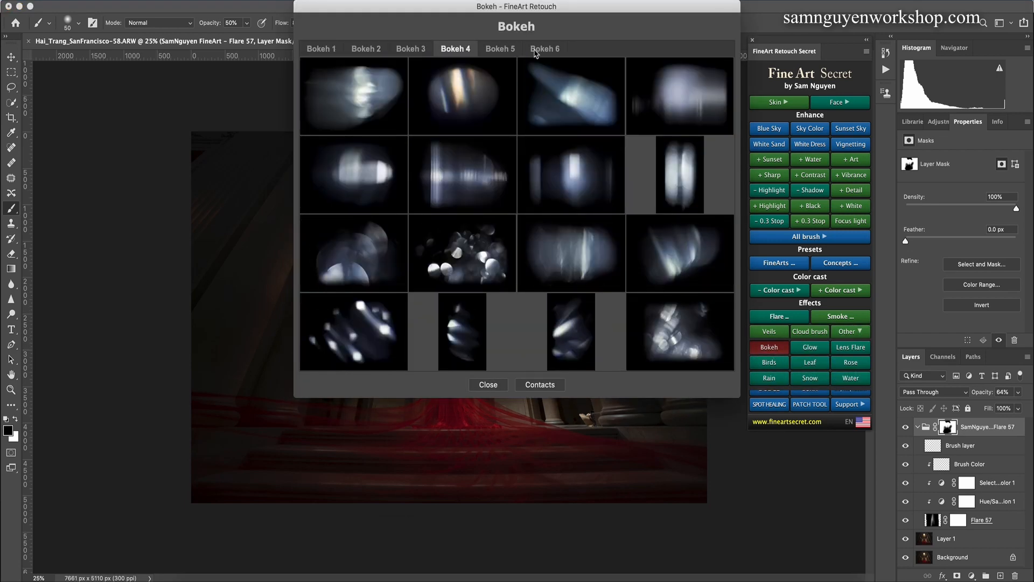
{"action": "left_click", "coordinate": [535, 49]}
{"action": "left_click", "coordinate": [506, 51]}
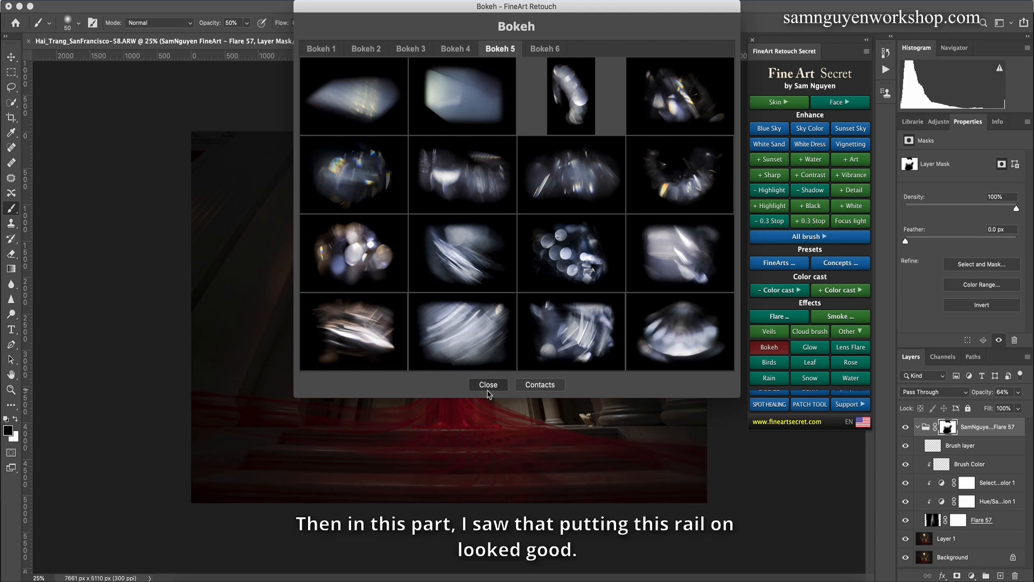
{"action": "left_click", "coordinate": [488, 386]}
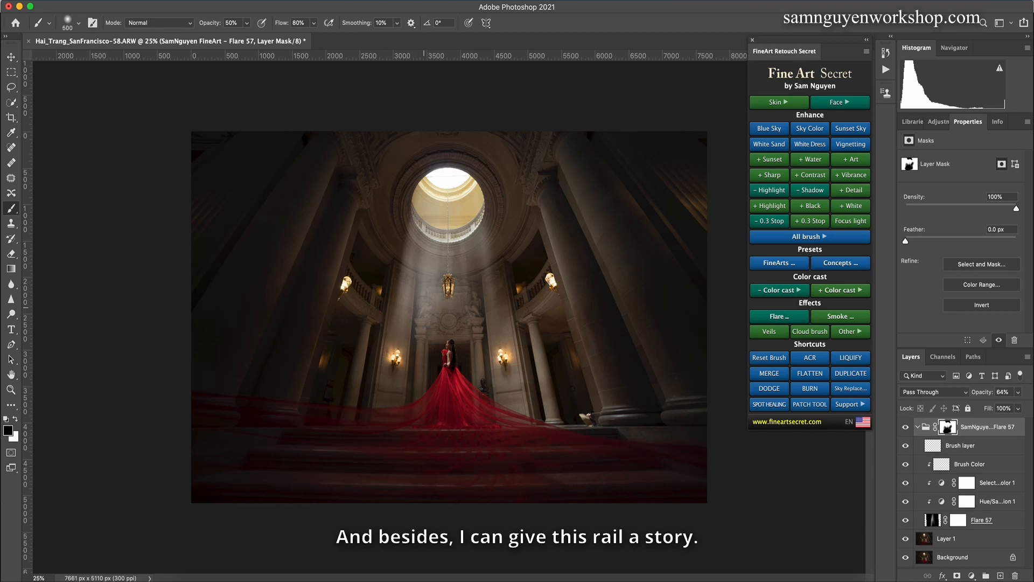
Step: Fade the light ray gradually on its mask with a 1200 px brush at 20% opacity
{"action": "key", "text": "bracketright"}
{"action": "key", "text": "bracketright"}
{"action": "key", "text": "bracketright"}
{"action": "key", "text": "bracketright"}
{"action": "key", "text": "bracketright"}
{"action": "key", "text": "bracketright"}
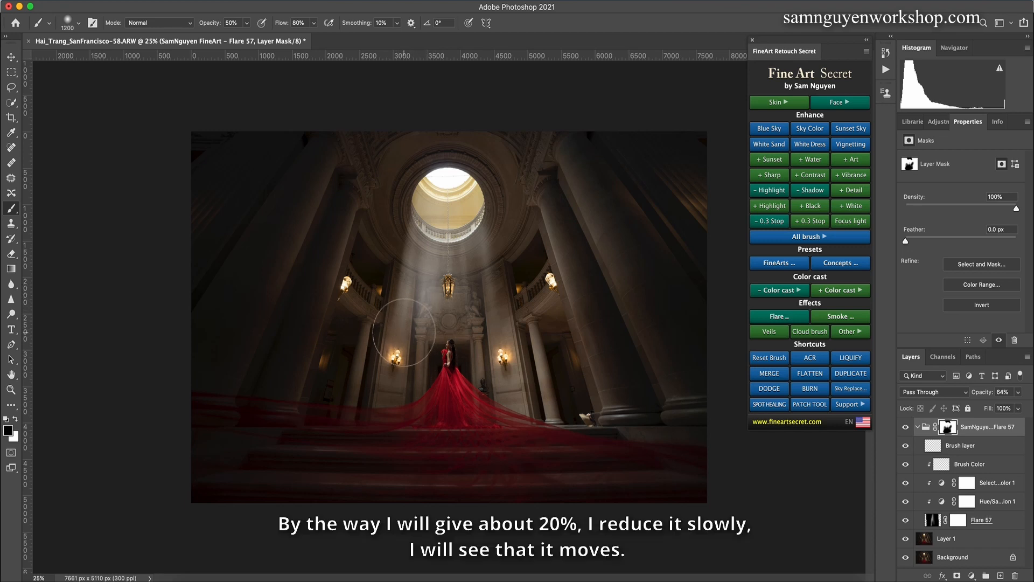
{"action": "key", "text": "2"}
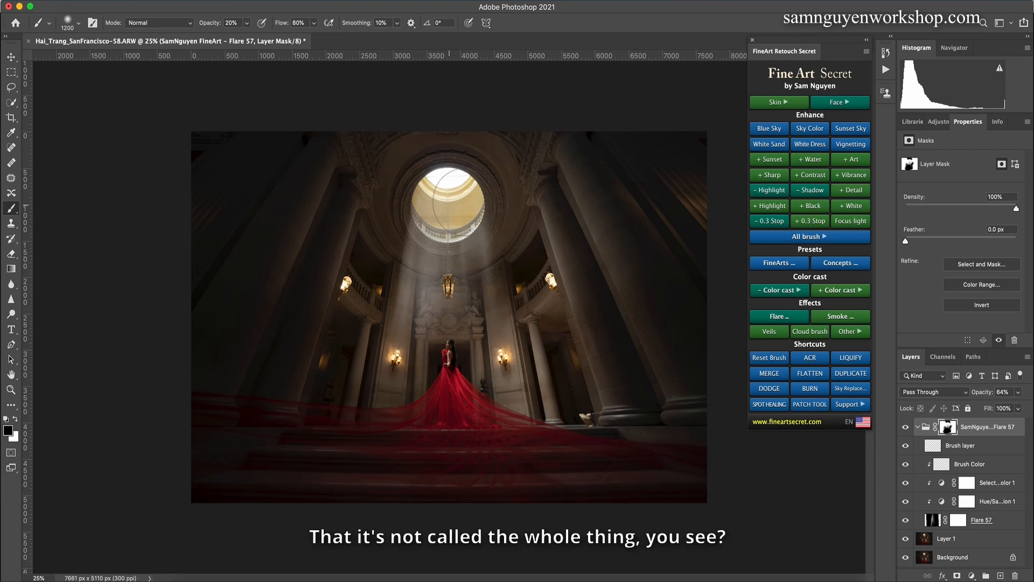
Step: Compare the image with and without the light ray group, and set the group's opacity to 59%
{"action": "left_click", "coordinate": [905, 428]}
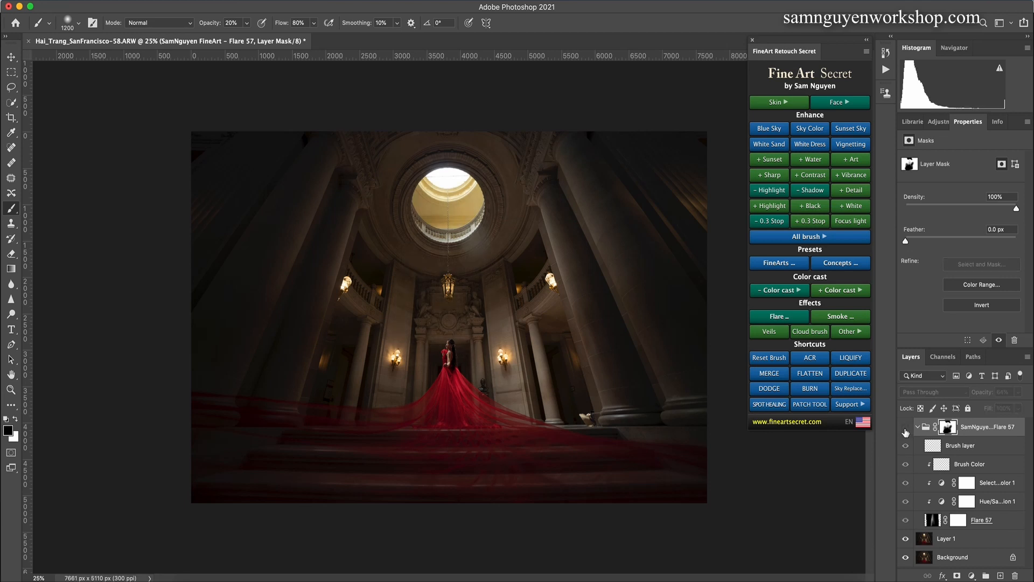
{"action": "left_click", "coordinate": [905, 428]}
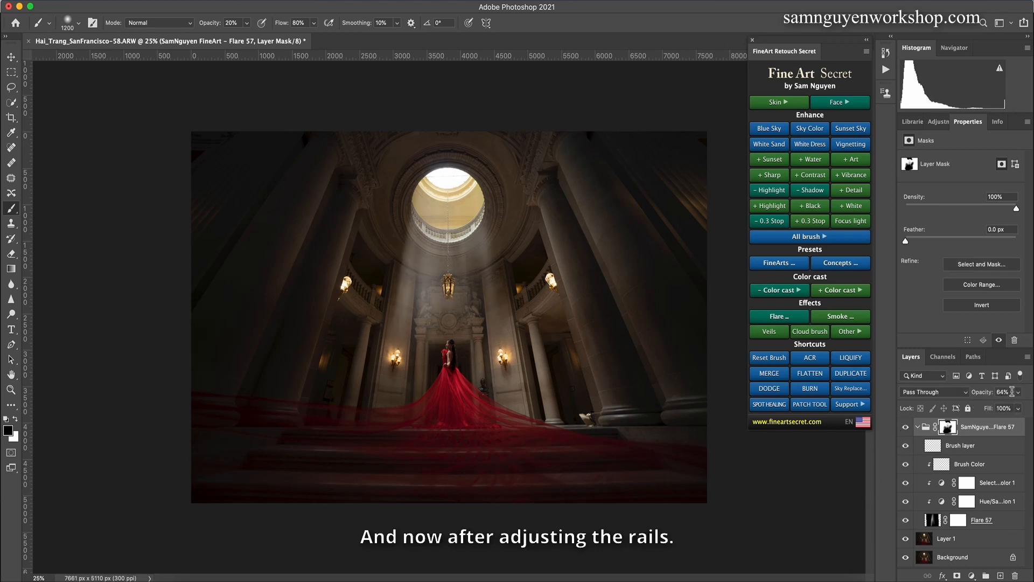
{"action": "left_click", "coordinate": [1018, 392]}
{"action": "left_click_drag", "start_coordinate": [1009, 409], "coordinate": [1006, 410]}
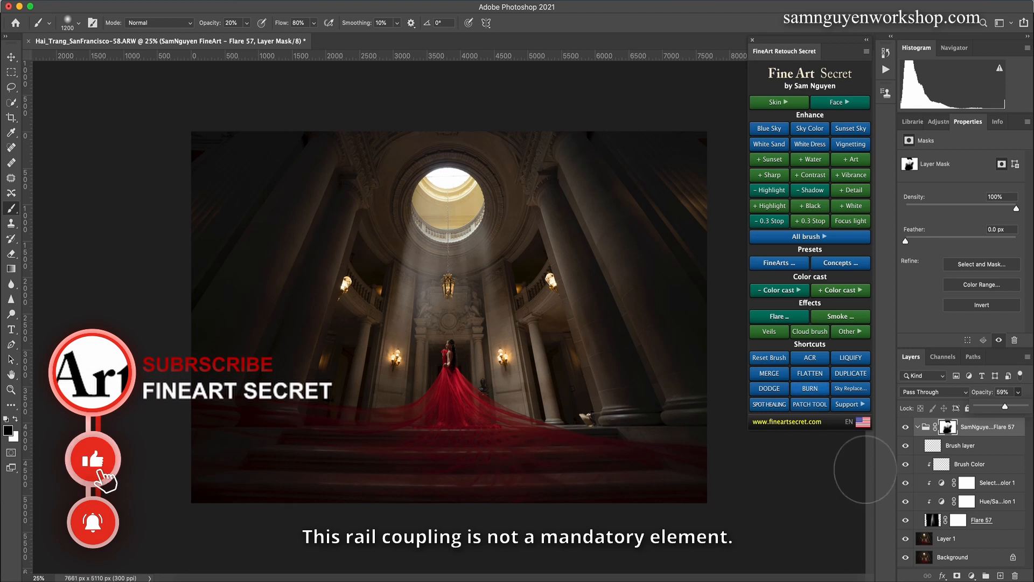
Step: Collapse the light ray group and stamp the combined image onto a new layer above it
{"action": "left_click", "coordinate": [917, 427]}
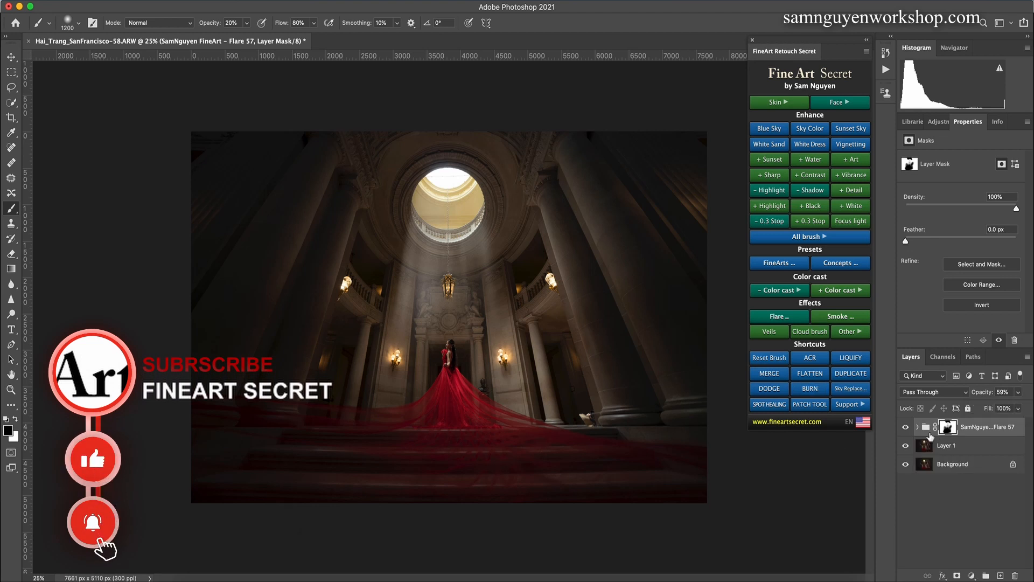
{"action": "left_click", "coordinate": [953, 447]}
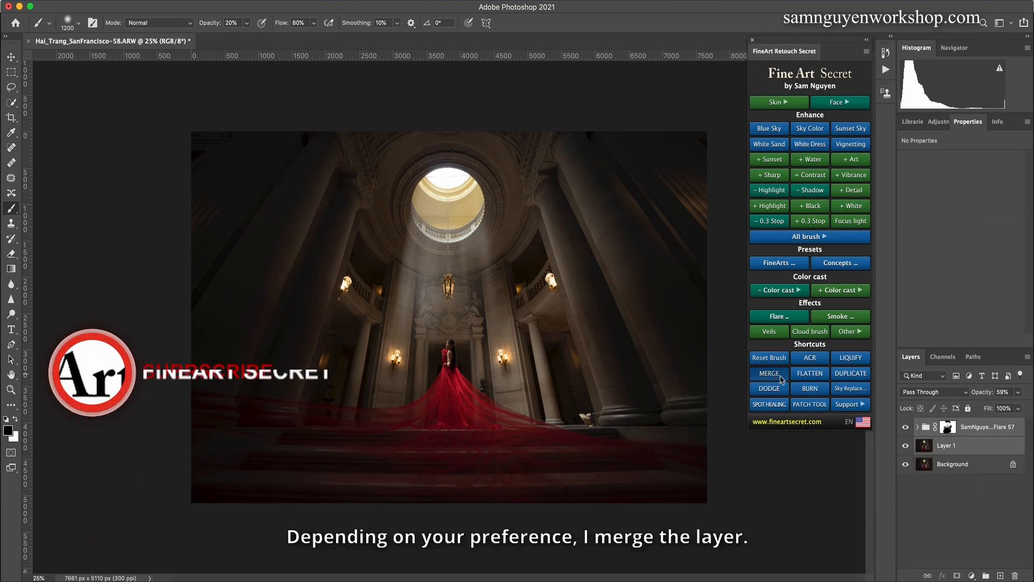
{"action": "left_click", "coordinate": [781, 379]}
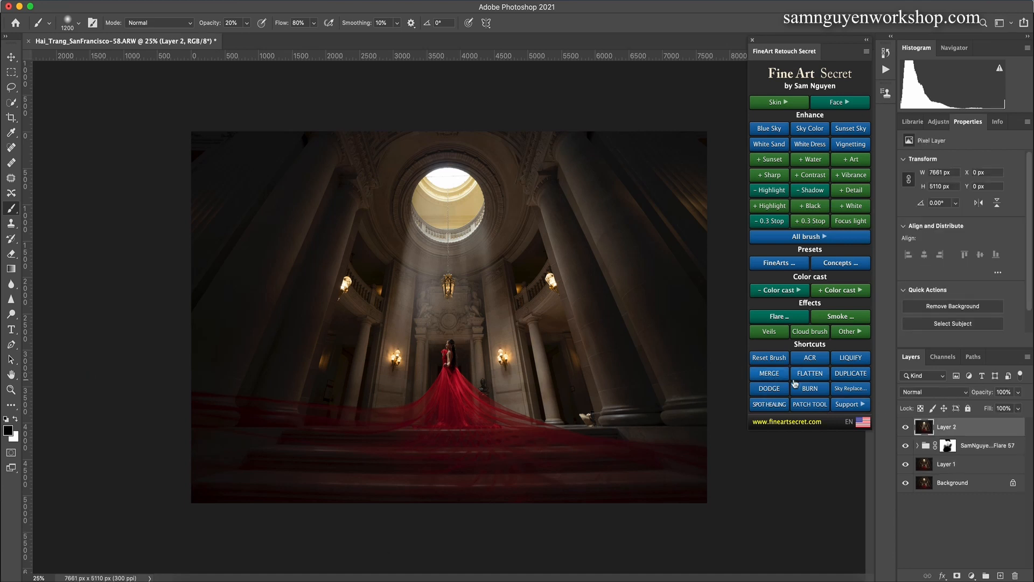
Step: Merge the stamped layer, the light ray group and Layer 1 into one layer and compare it with the background
{"action": "left_click", "coordinate": [942, 465], "text": "shift"}
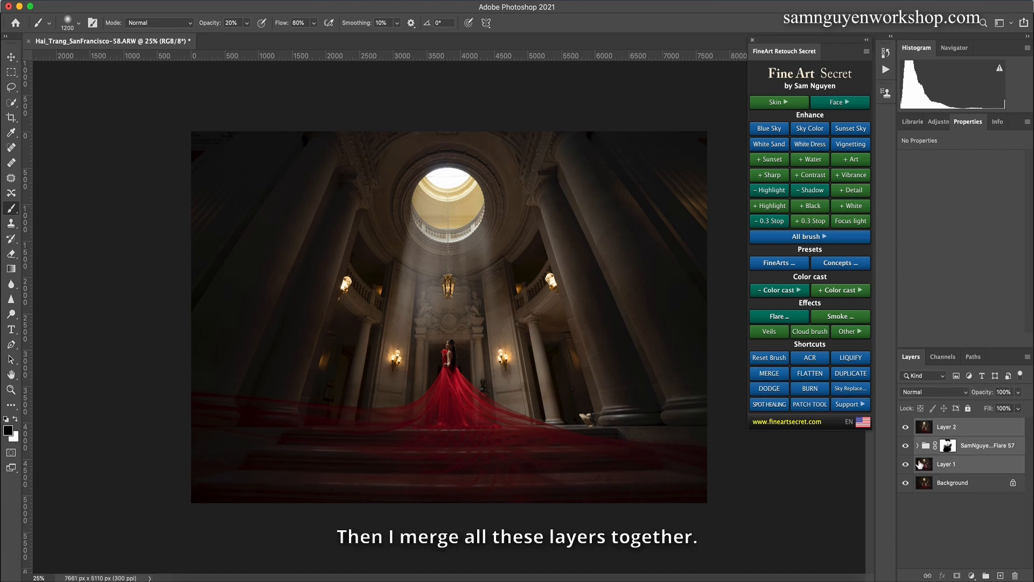
{"action": "key", "text": "super+g"}
{"action": "left_click", "coordinate": [905, 427]}
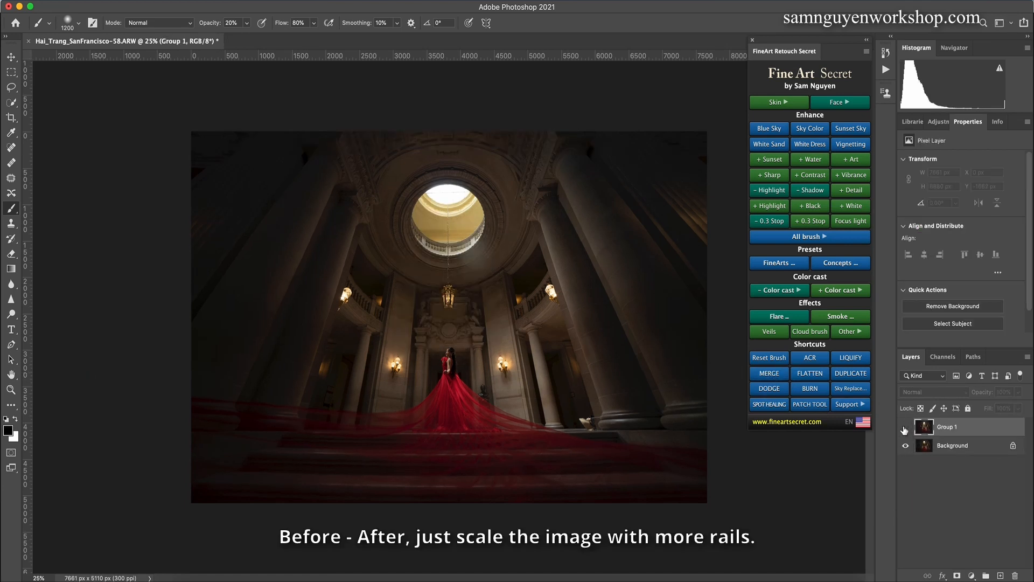
{"action": "left_click", "coordinate": [906, 426]}
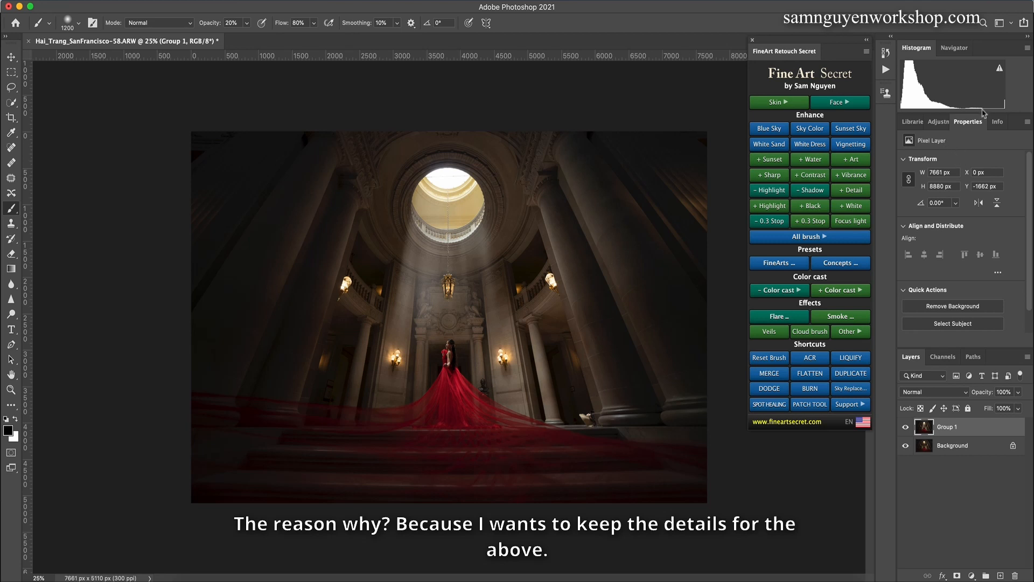
Step: Add three contrast enhancement layers and one +0.3 stop exposure layer to brighten the interior
{"action": "left_click", "coordinate": [808, 176]}
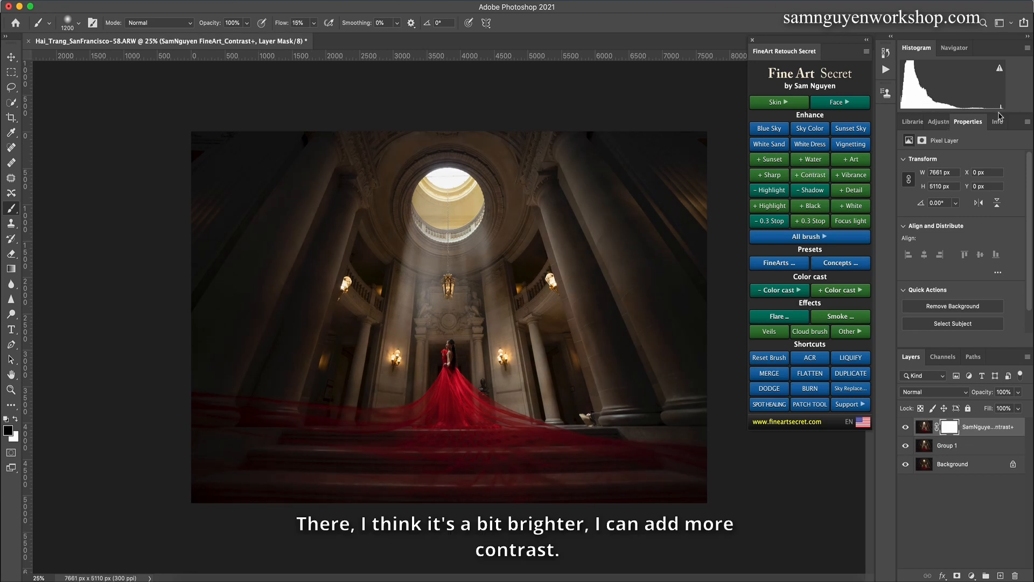
{"action": "left_click", "coordinate": [809, 178]}
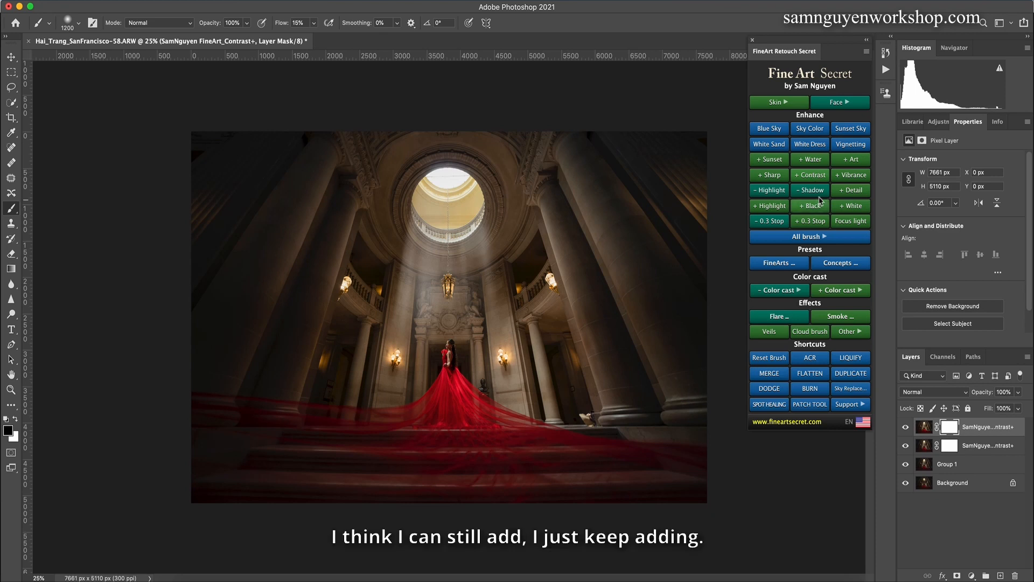
{"action": "left_click", "coordinate": [808, 175]}
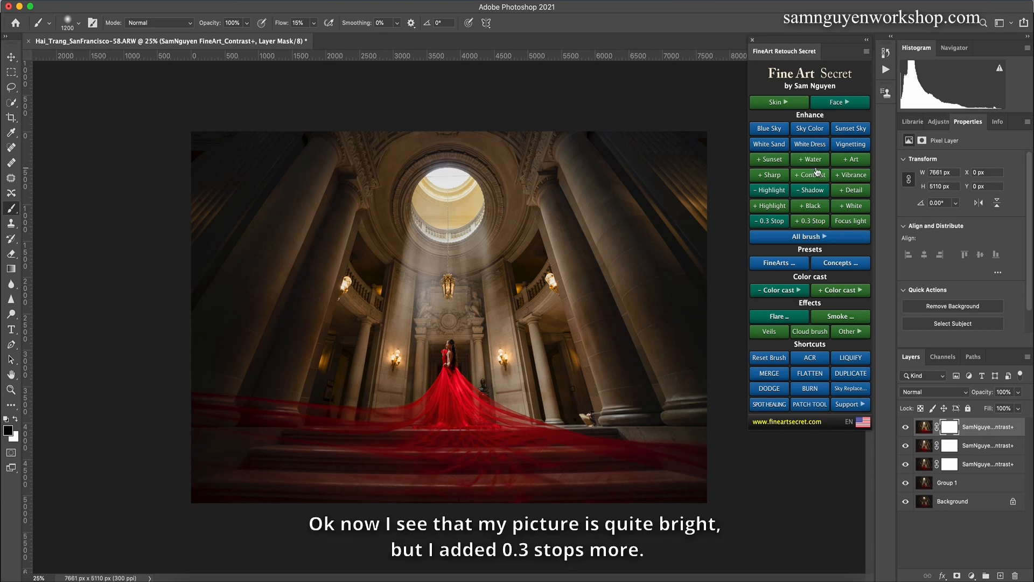
{"action": "left_click", "coordinate": [805, 221]}
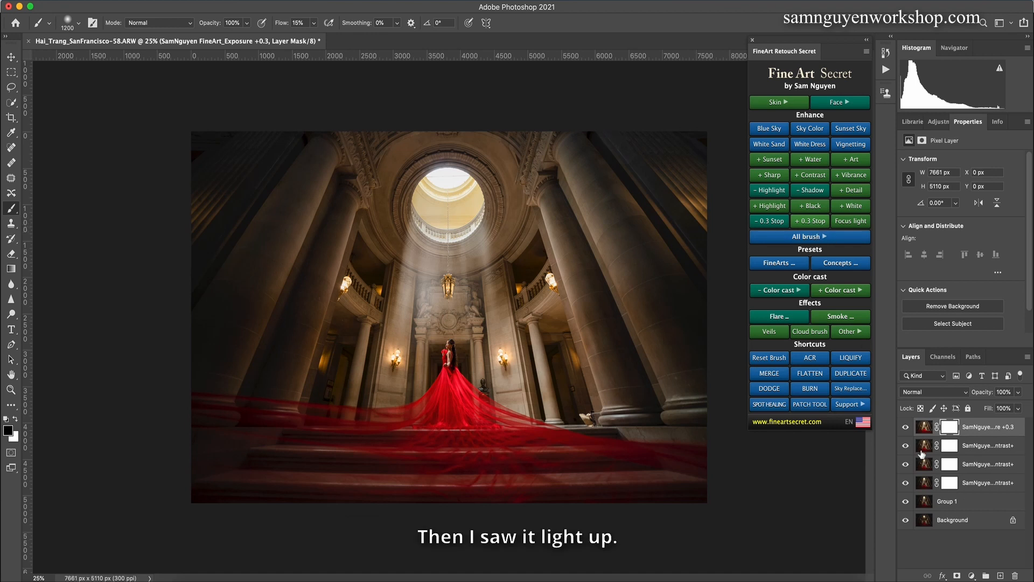
Step: Group the three contrast layers and the +0.3 exposure layer under a white mask, and compare the image with and without the group
{"action": "left_click", "coordinate": [924, 483], "text": "shift"}
{"action": "key", "text": "super+g"}
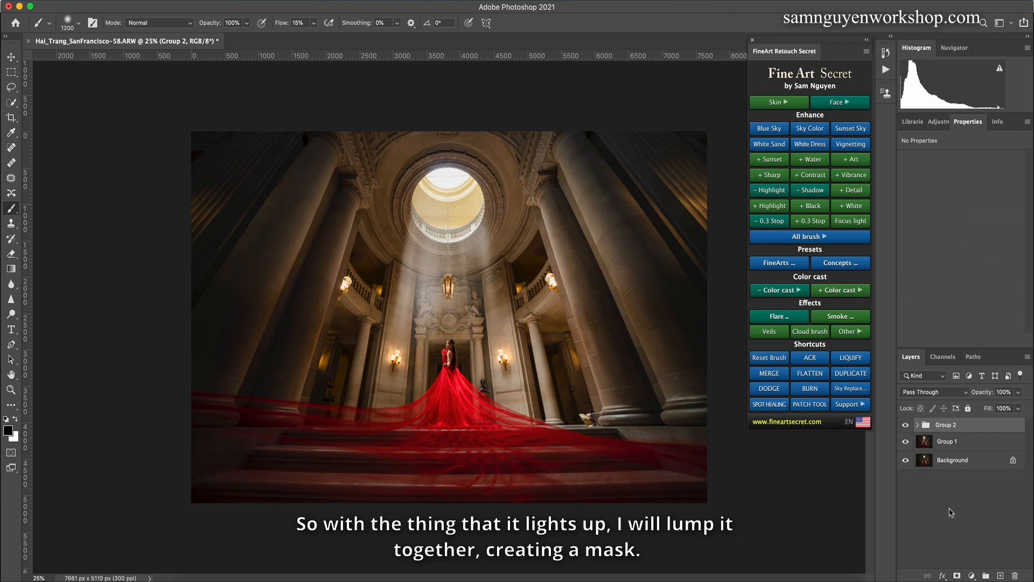
{"action": "left_click", "coordinate": [957, 577]}
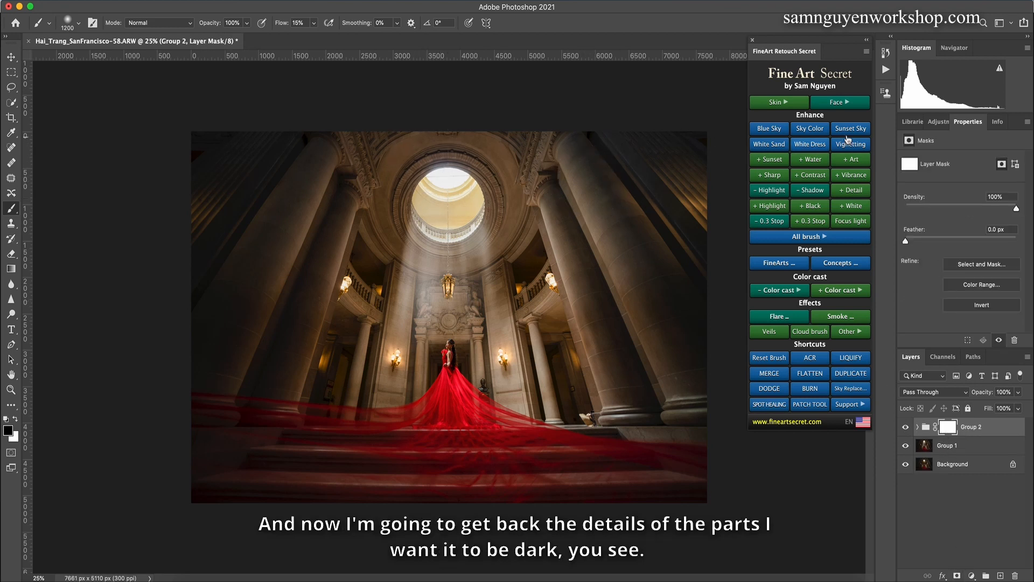
{"action": "left_click", "coordinate": [905, 426]}
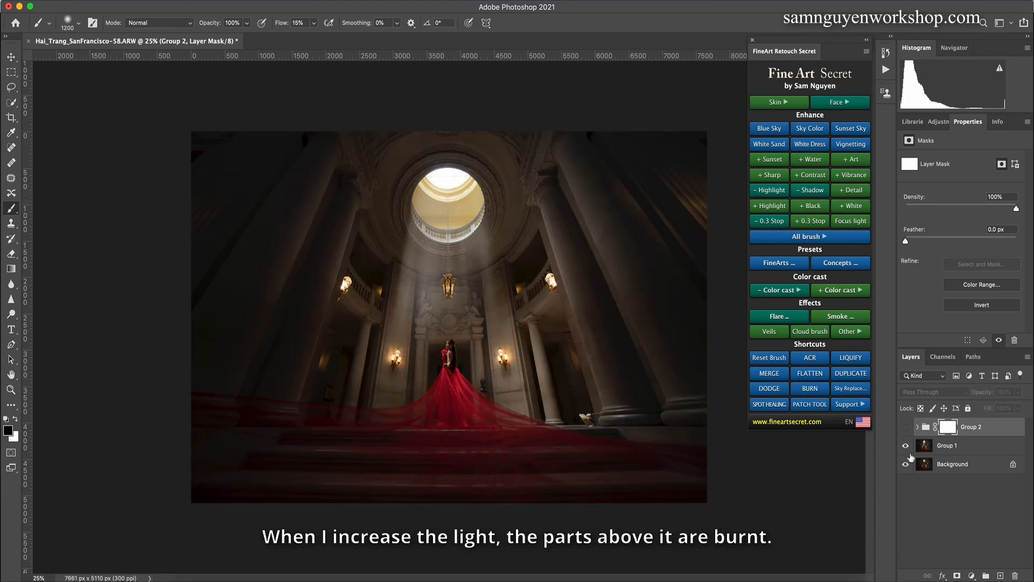
{"action": "left_click", "coordinate": [905, 427]}
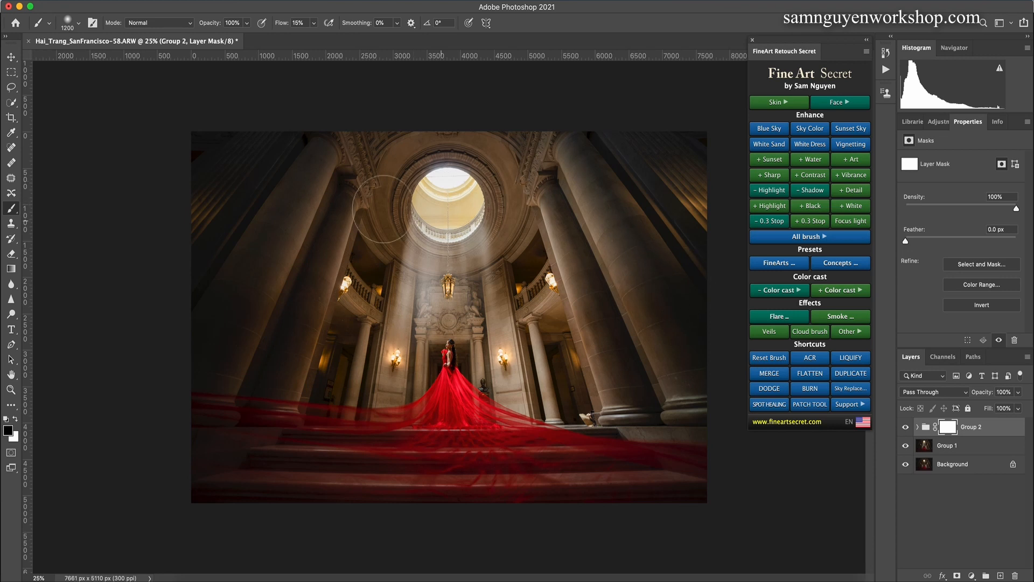
Step: Paint black at 15% flow on the Group 2 mask over the skylight to recover its highlight detail
{"action": "left_click", "coordinate": [314, 25]}
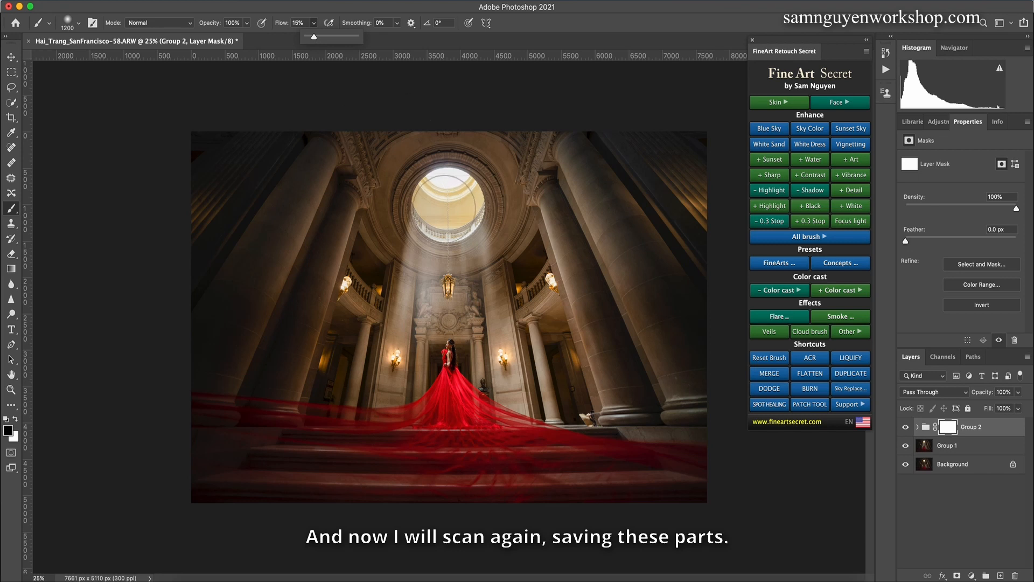
{"action": "left_click", "coordinate": [449, 200]}
{"action": "key", "text": "["}
{"action": "key", "text": "bracketleft"}
{"action": "key", "text": "bracketleft"}
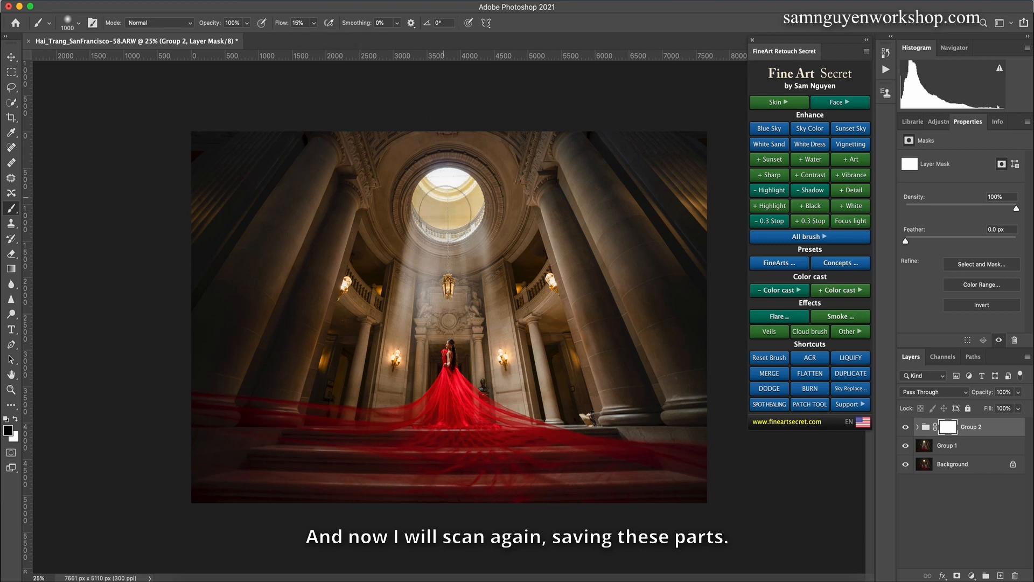
{"action": "key", "text": "bracketleft"}
{"action": "key", "text": "bracketleft"}
{"action": "key", "text": "bracketleft"}
{"action": "key", "text": "bracketleft"}
{"action": "key", "text": "bracketleft"}
{"action": "key", "text": "bracketleft"}
{"action": "key", "text": "bracketleft"}
{"action": "key", "text": "bracketleft"}
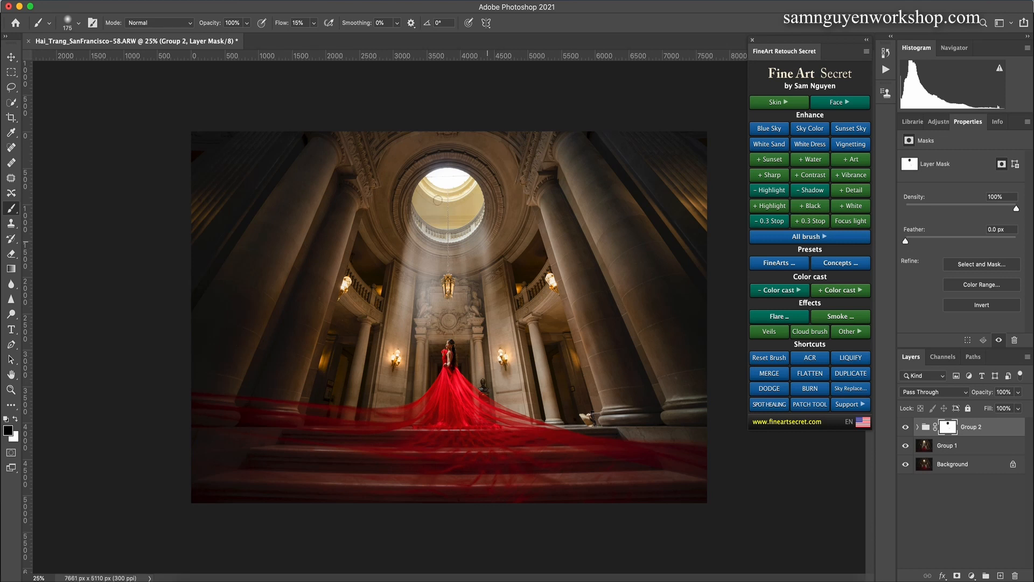
Step: Set the brush to 100% flow and 50% opacity, and paint the Group 2 mask over the overexposed lamps
{"action": "left_click", "coordinate": [314, 22]}
{"action": "left_click_drag", "start_coordinate": [312, 36], "coordinate": [401, 33]}
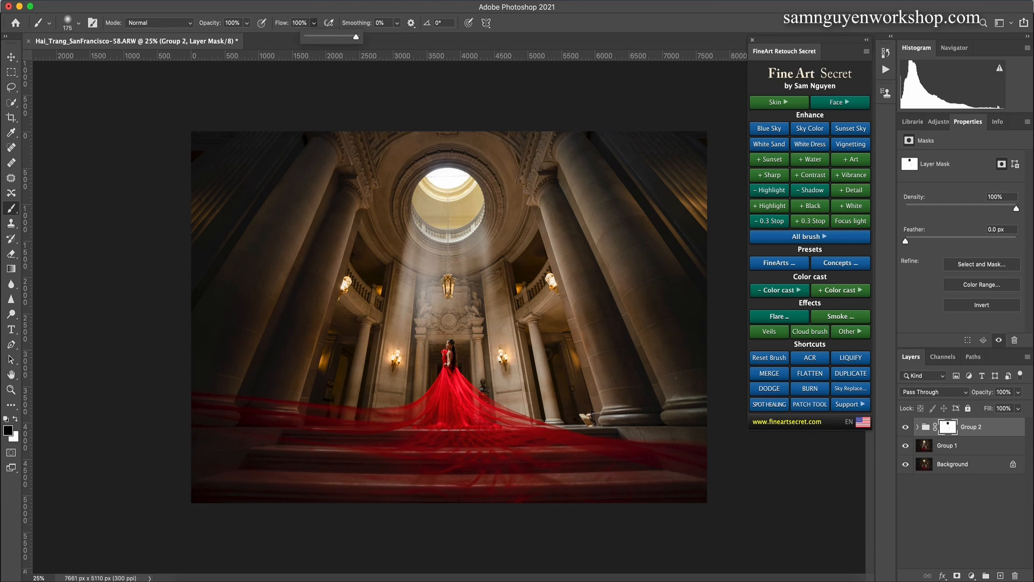
{"action": "key", "text": "5"}
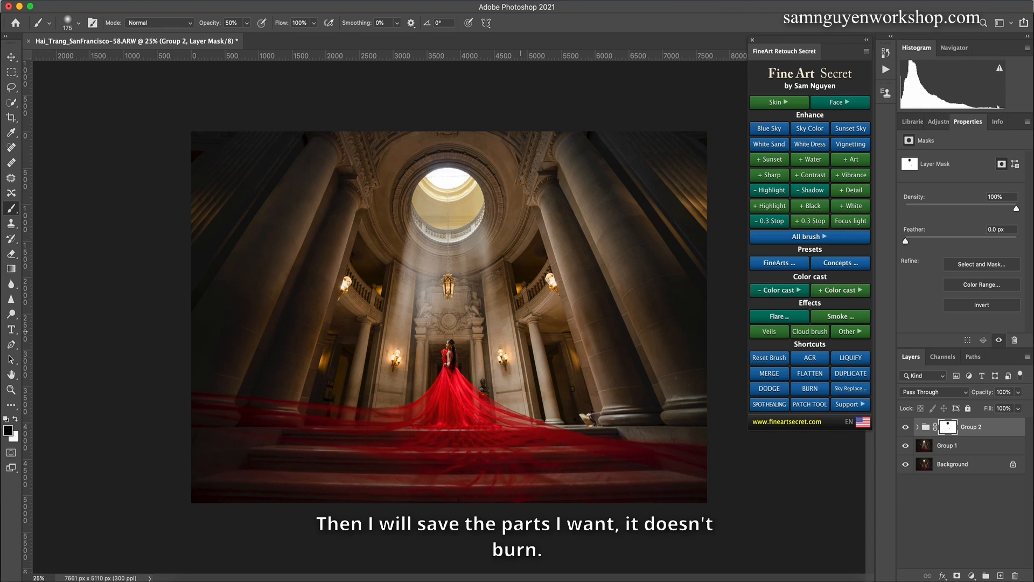
{"action": "key", "text": "bracketleft"}
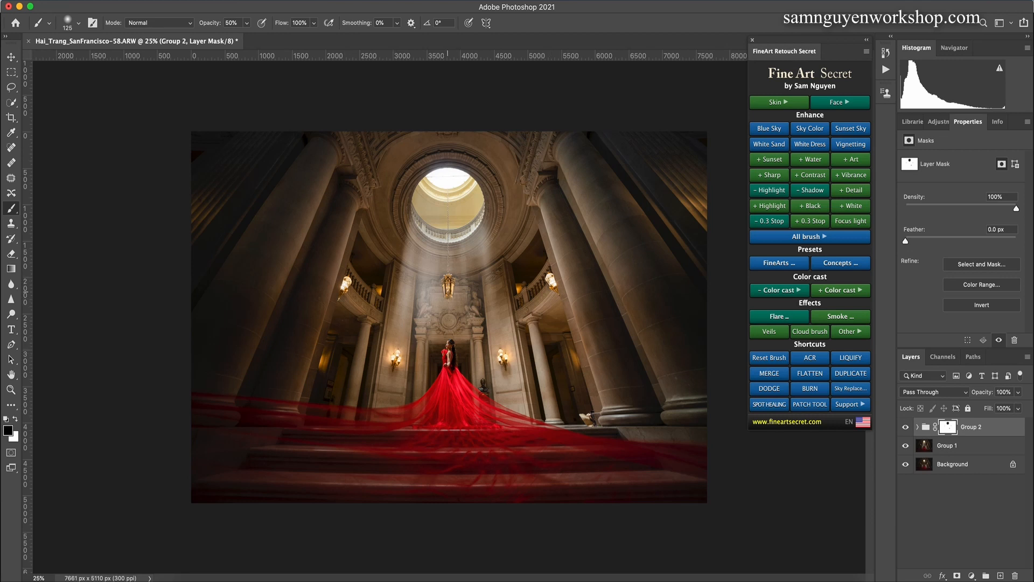
{"action": "key", "text": "]"}
{"action": "key", "text": "]"}
{"action": "key", "text": "]"}
{"action": "key", "text": "]"}
{"action": "key", "text": "]"}
{"action": "key", "text": "]"}
{"action": "key", "text": "]"}
{"action": "key", "text": "]"}
{"action": "key", "text": "]"}
Step: Compare the image with and without Group 2, and look through the FineArt color presets without applying one
{"action": "left_click", "coordinate": [906, 427]}
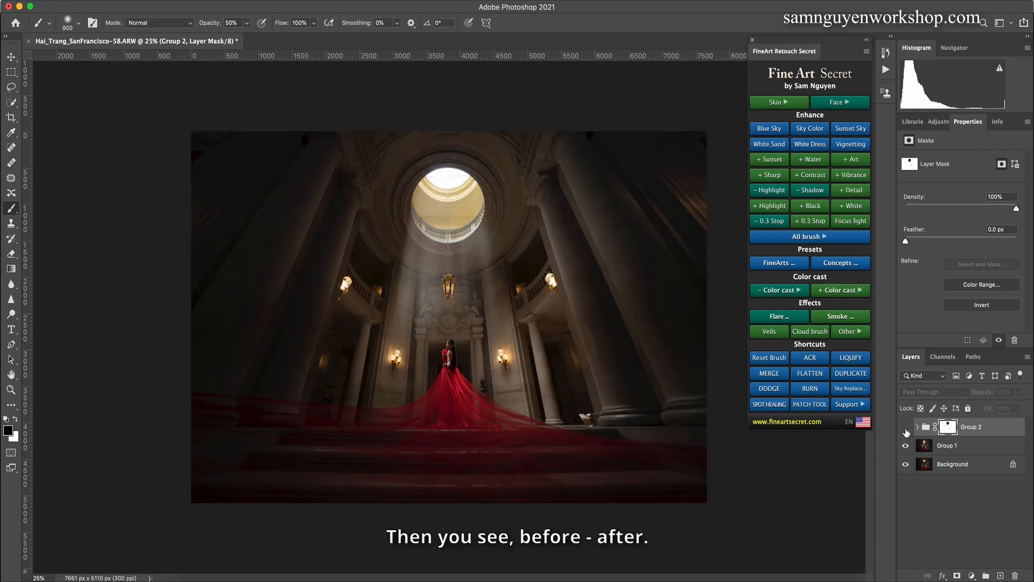
{"action": "left_click", "coordinate": [905, 428]}
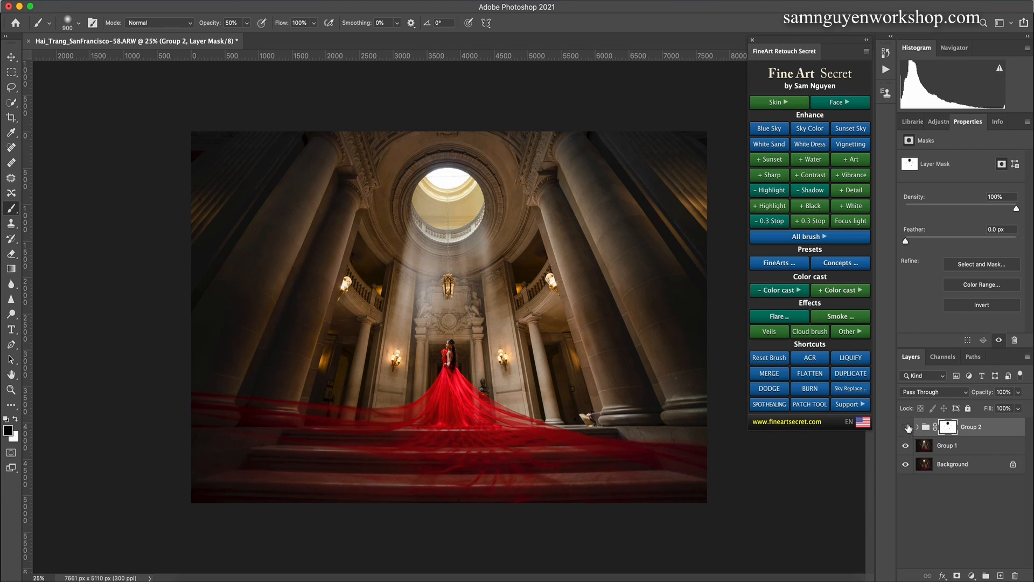
{"action": "left_click", "coordinate": [907, 428]}
{"action": "left_click", "coordinate": [907, 427]}
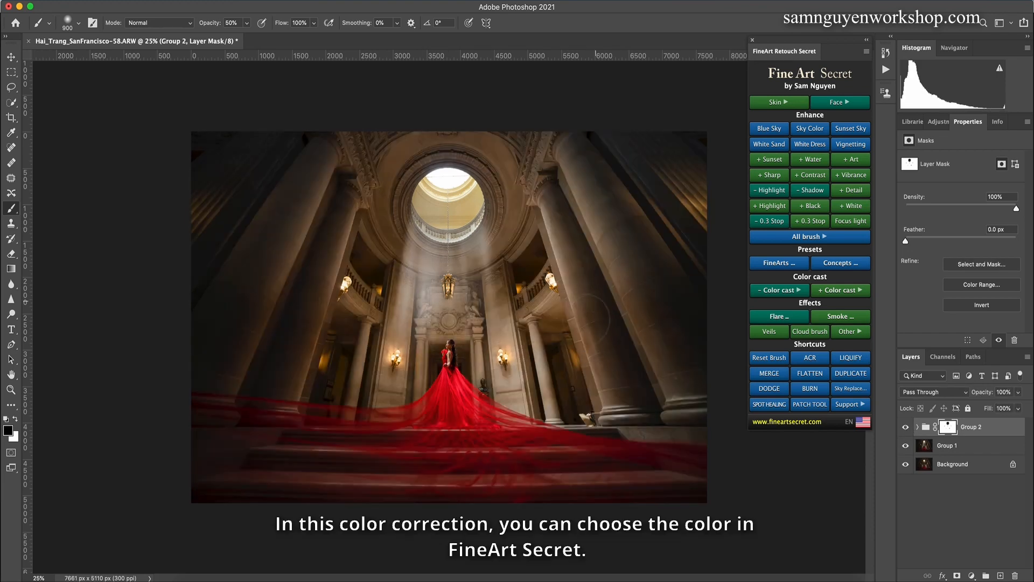
{"action": "left_click", "coordinate": [779, 265]}
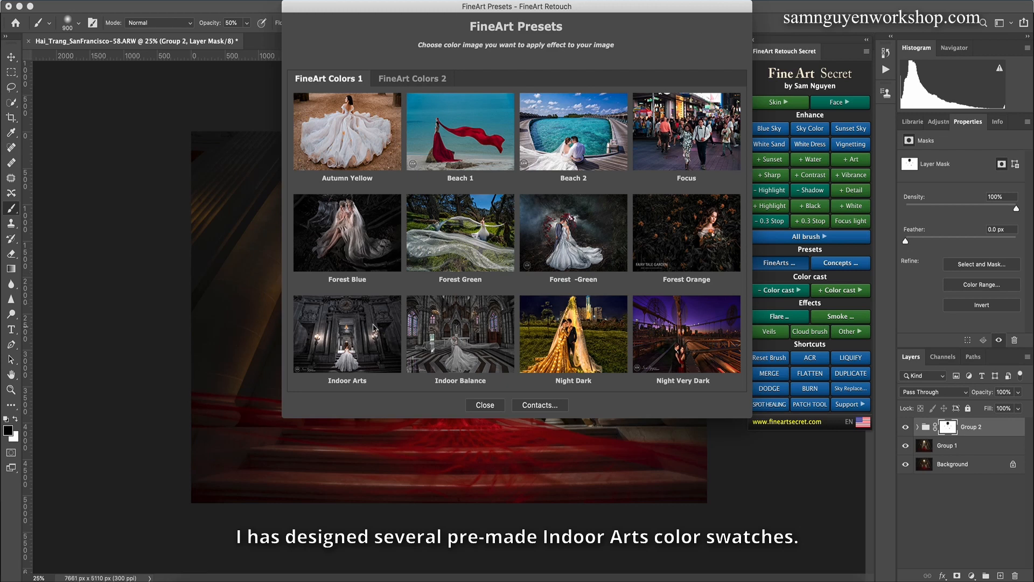
{"action": "left_click", "coordinate": [474, 409]}
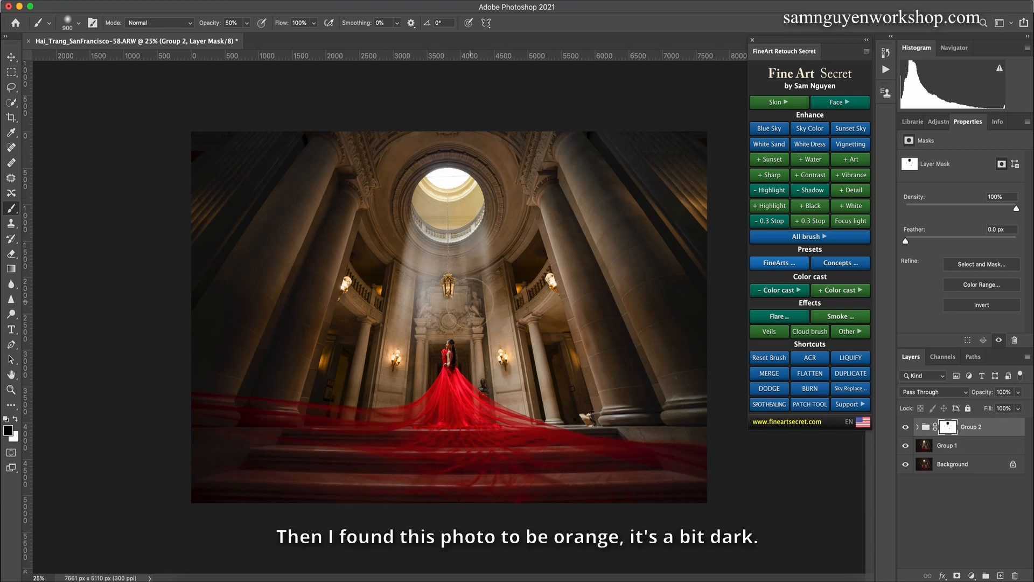
Step: Add an orange color cast reduction layer, lower its opacity to 49%, and compare the image with and without it
{"action": "left_click", "coordinate": [776, 294]}
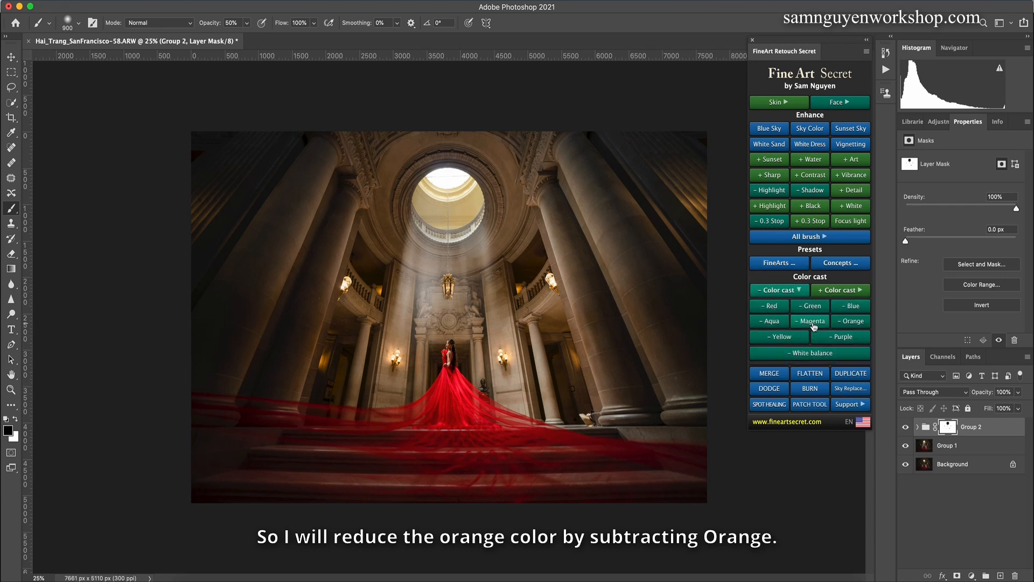
{"action": "left_click", "coordinate": [844, 326]}
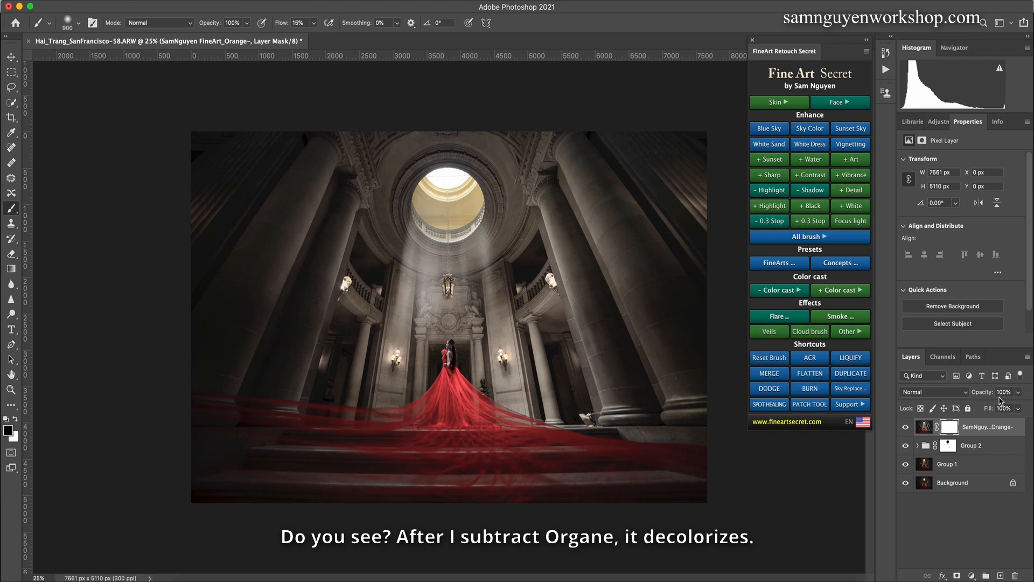
{"action": "left_click", "coordinate": [1018, 393]}
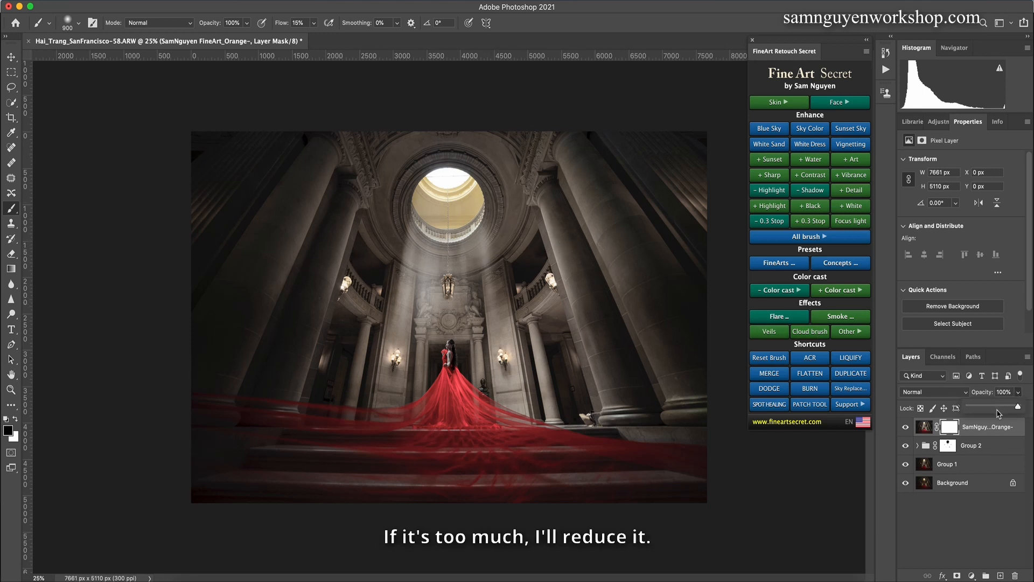
{"action": "left_click_drag", "start_coordinate": [1000, 413], "coordinate": [993, 408]}
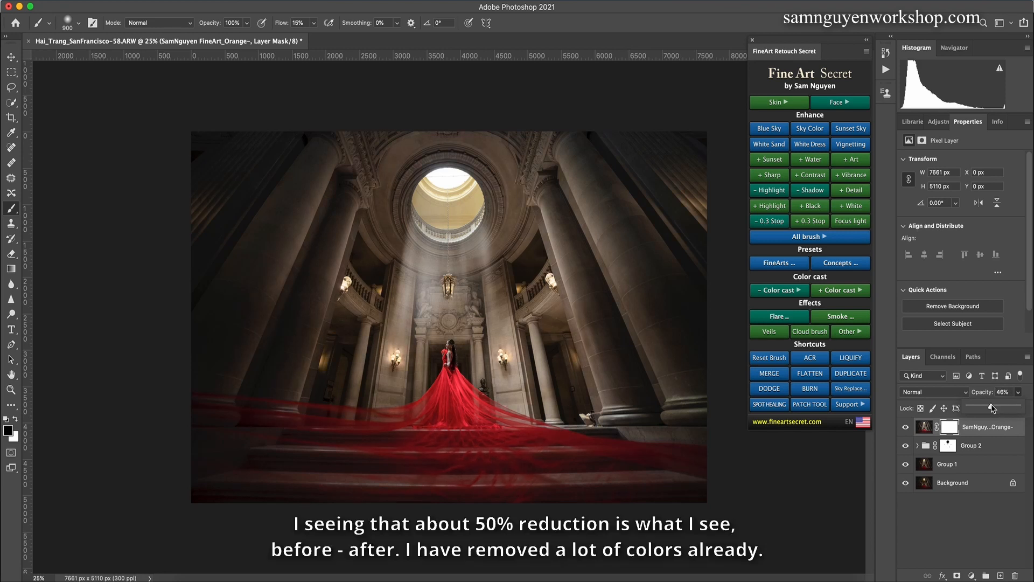
{"action": "left_click", "coordinate": [908, 429]}
{"action": "left_click", "coordinate": [906, 427]}
{"action": "left_click", "coordinate": [904, 431]}
Step: Reset the brush, paint the orange reduction mask at 50% opacity to restore color on the woman and lamps, and compare the result
{"action": "scroll", "coordinate": [441, 314], "scroll_direction": "up", "scroll_amount": 3}
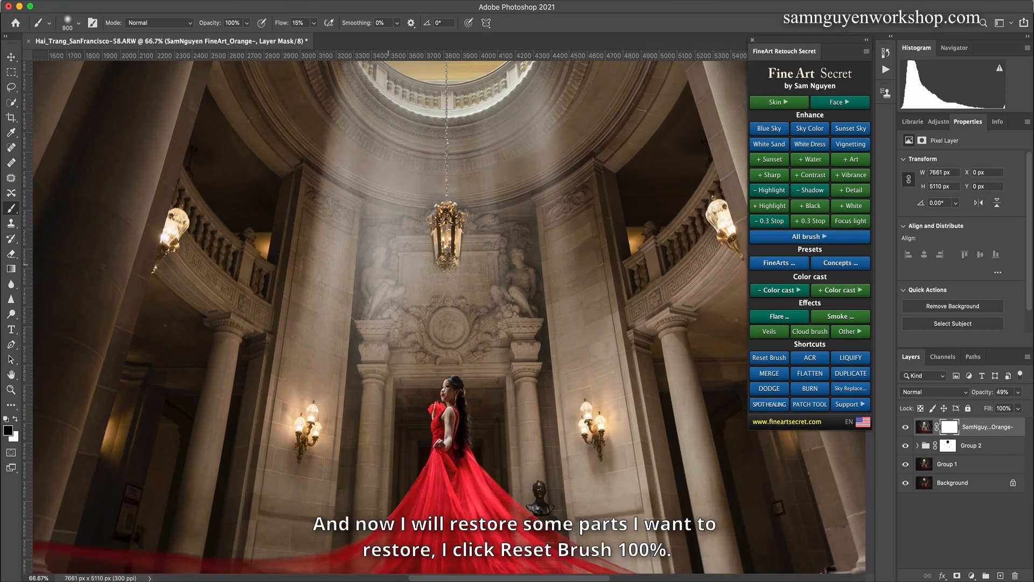
{"action": "left_click", "coordinate": [756, 360]}
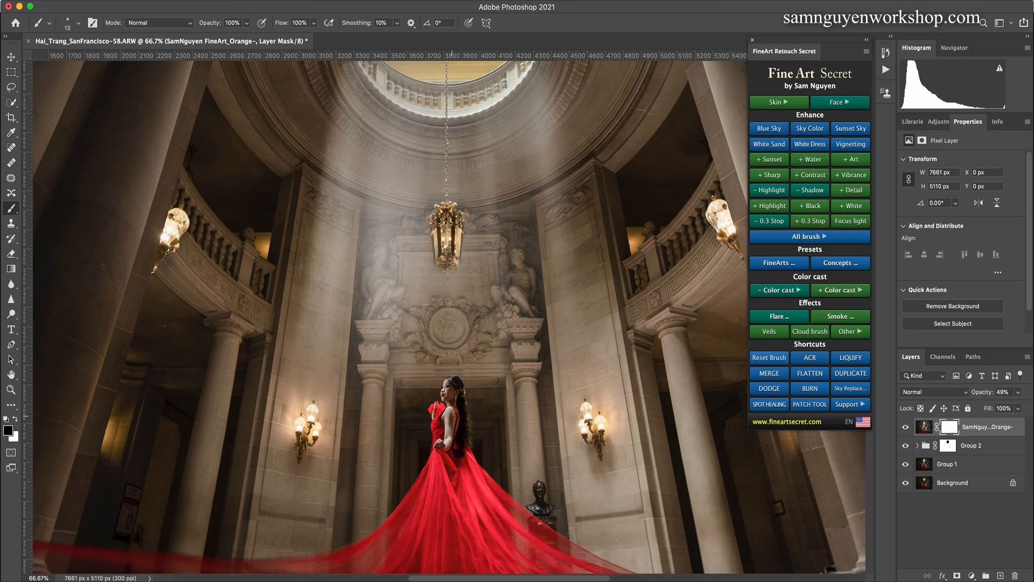
{"action": "key", "text": "bracketright"}
{"action": "key", "text": "bracketright"}
{"action": "key", "text": "bracketright"}
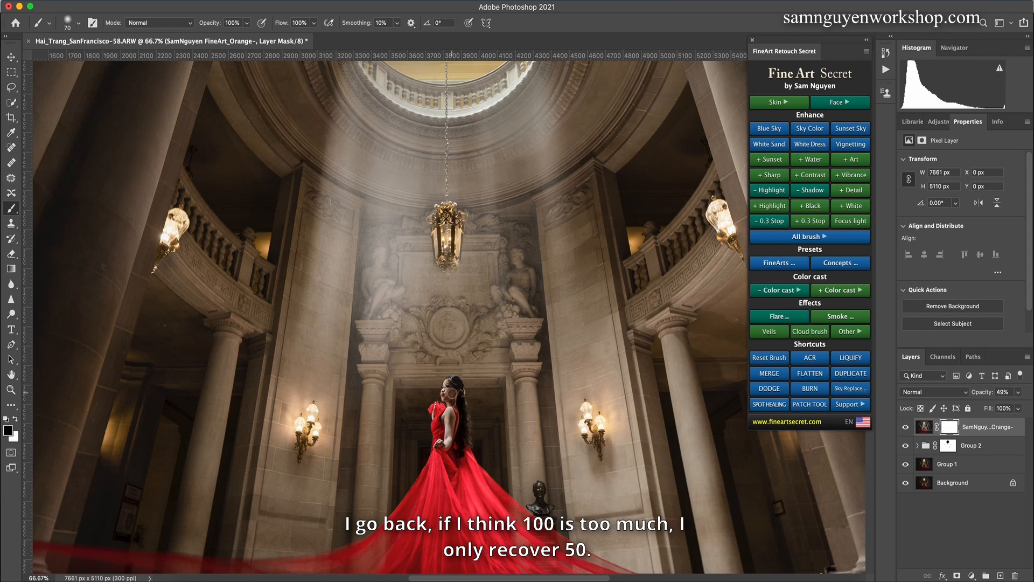
{"action": "key", "text": "bracketleft"}
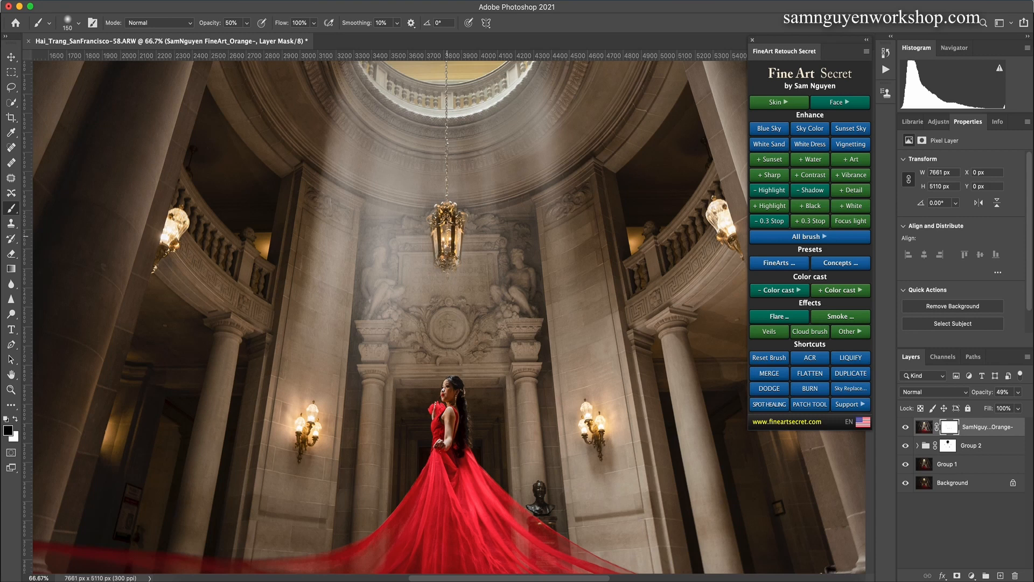
{"action": "key", "text": "super+minus"}
{"action": "key", "text": "super+minus"}
{"action": "key", "text": "super+minus"}
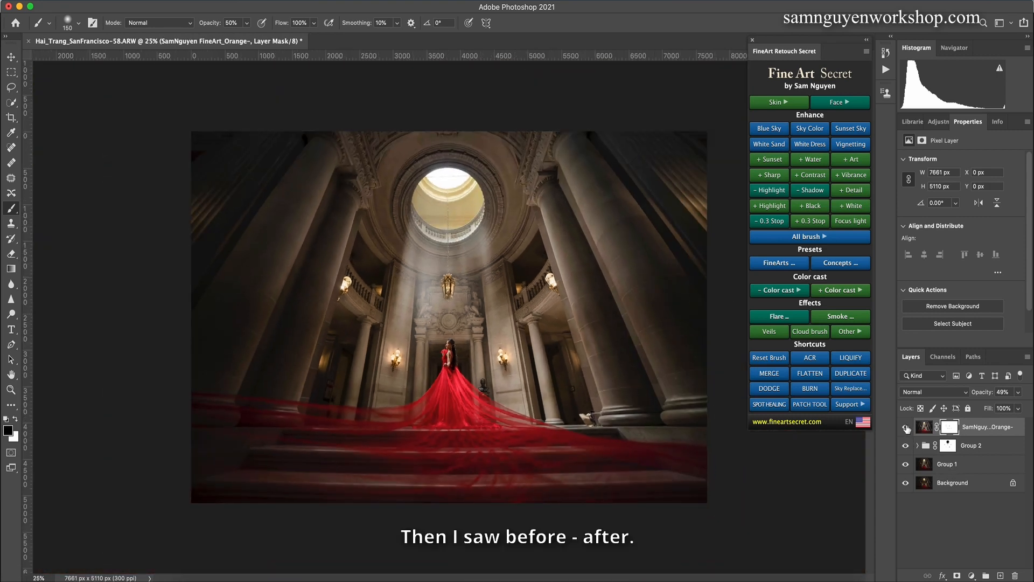
{"action": "left_click", "coordinate": [906, 428]}
{"action": "left_click", "coordinate": [908, 429]}
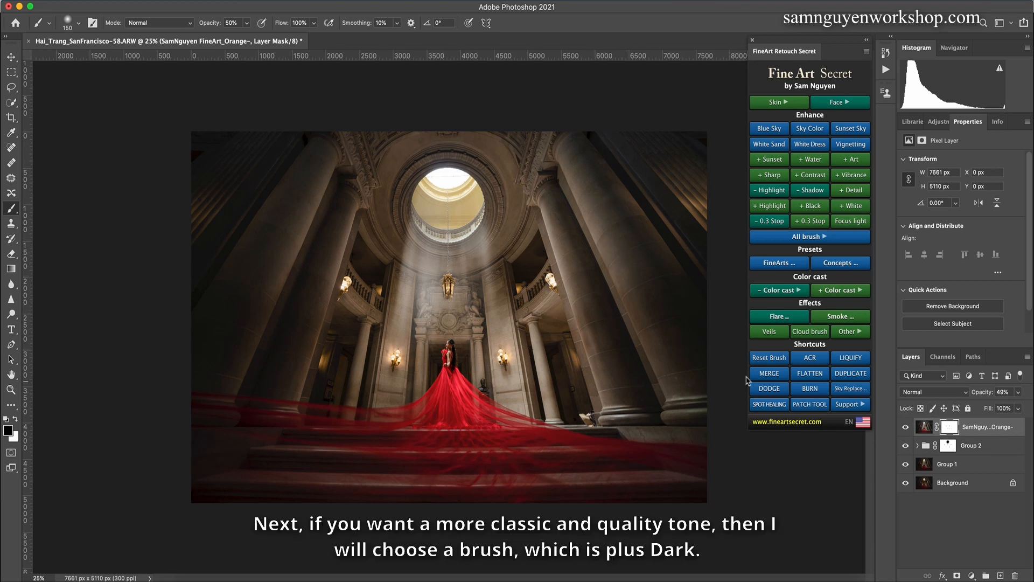
Step: Add a Dark+ brush layer and paint its mask with a 1400 px brush over the columns on the image's left side
{"action": "left_click", "coordinate": [776, 239]}
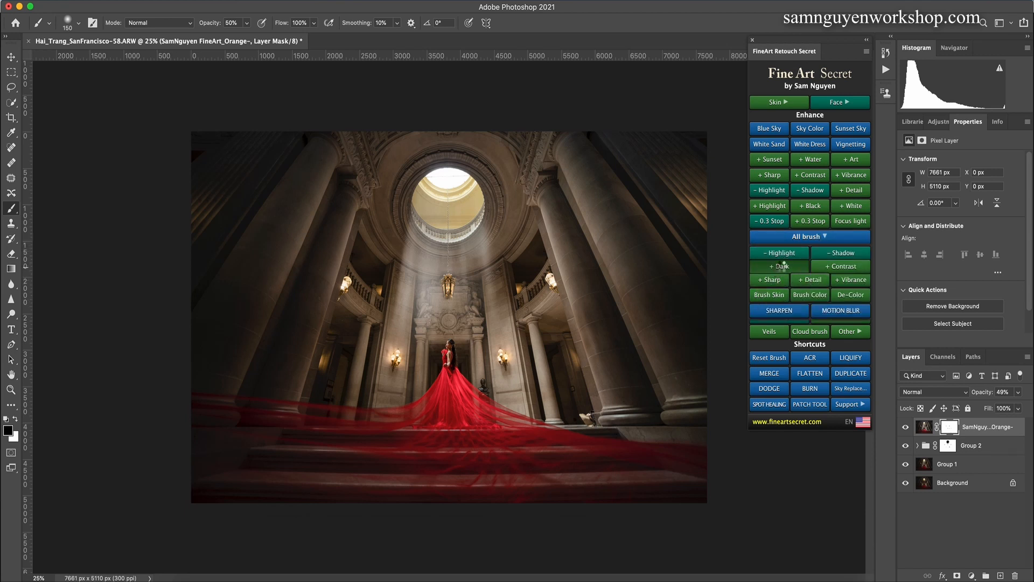
{"action": "left_click", "coordinate": [784, 266]}
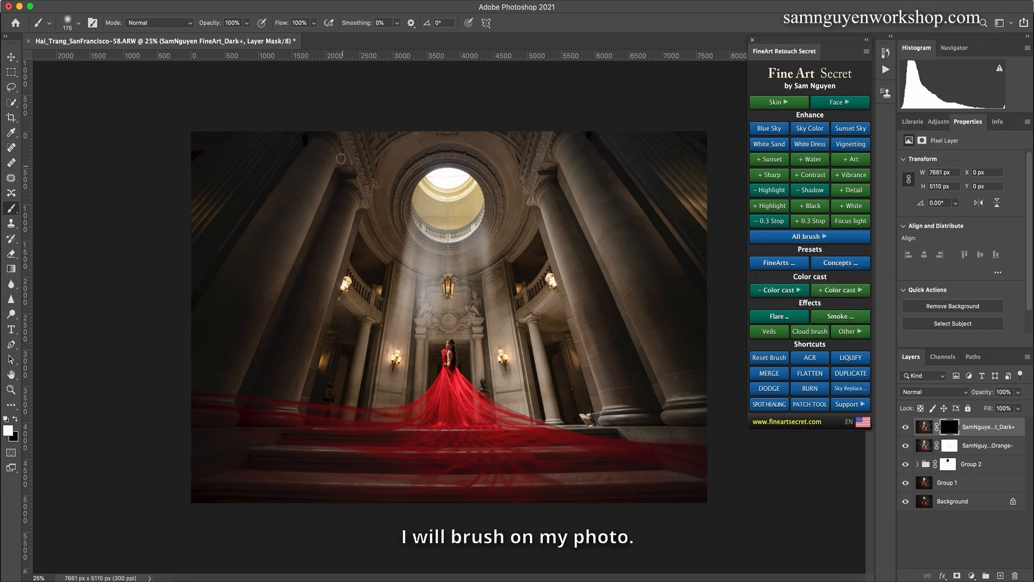
{"action": "key", "text": "bracketright"}
{"action": "key", "text": "bracketright"}
{"action": "key", "text": "bracketright"}
{"action": "key", "text": "bracketright"}
{"action": "key", "text": "bracketright"}
{"action": "key", "text": "bracketright"}
{"action": "key", "text": "bracketright"}
{"action": "key", "text": "bracketright"}
{"action": "key", "text": "bracketright"}
{"action": "key", "text": "bracketright"}
{"action": "key", "text": "bracketright"}
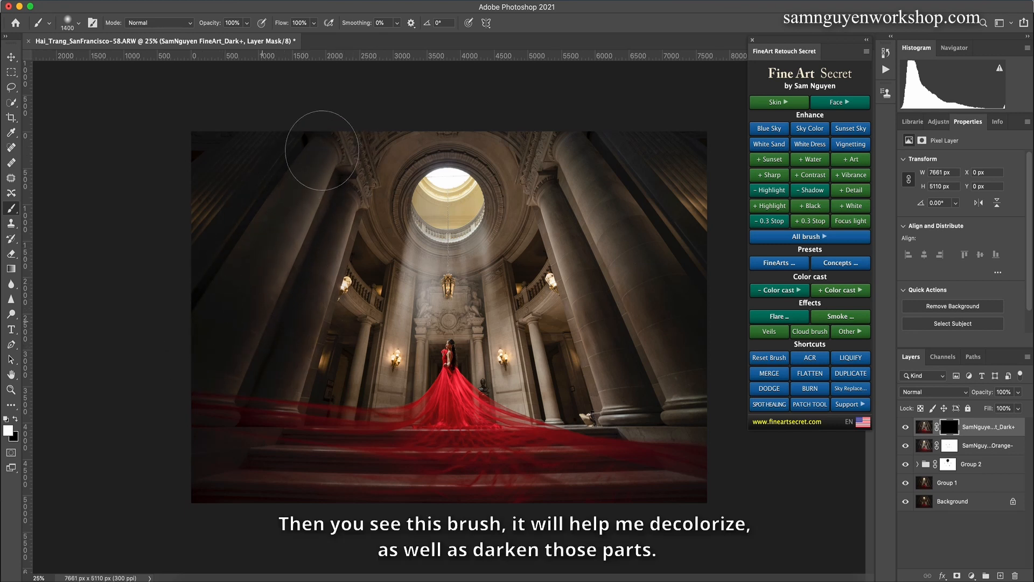
{"action": "mouse_move", "coordinate": [228, 295]}
{"action": "left_mouse_down"}
{"action": "mouse_move", "coordinate": [354, 112]}
{"action": "mouse_move", "coordinate": [387, 106]}
{"action": "mouse_move", "coordinate": [373, 160]}
{"action": "left_mouse_up"}
{"action": "key", "text": "bracketleft"}
{"action": "key", "text": "bracketleft"}
{"action": "key", "text": "bracketleft"}
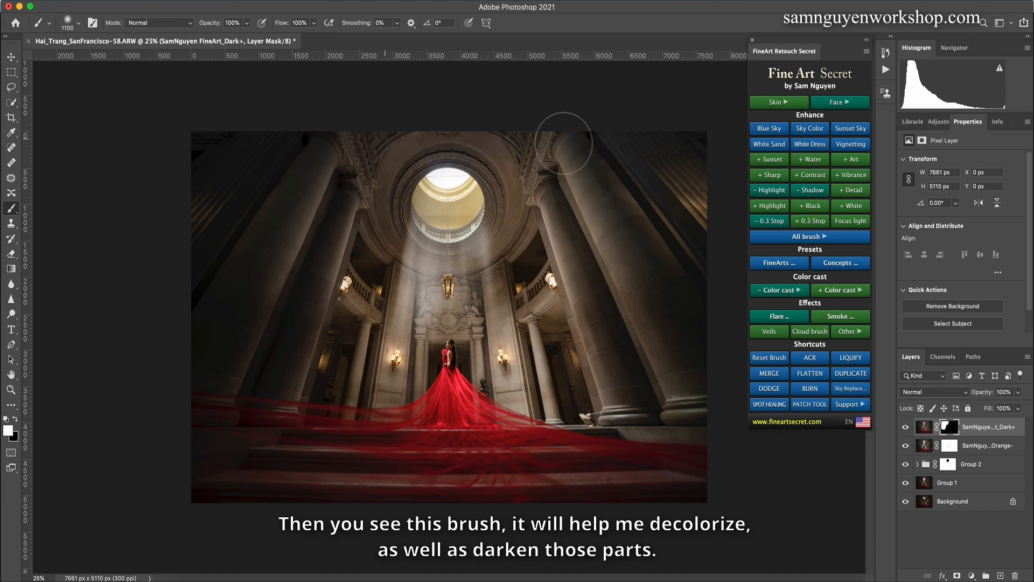
Step: Paint the Dark+ mask over the ceiling around the skylight and the large columns on the image's right side
{"action": "left_click_drag", "start_coordinate": [541, 207], "coordinate": [538, 203]}
{"action": "key", "text": "bracketleft"}
{"action": "key", "text": "bracketleft"}
{"action": "key", "text": "bracketleft"}
{"action": "key", "text": "bracketleft"}
{"action": "mouse_move", "coordinate": [468, 226]}
{"action": "left_mouse_down"}
{"action": "mouse_move", "coordinate": [432, 211]}
{"action": "mouse_move", "coordinate": [456, 234]}
{"action": "left_mouse_up"}
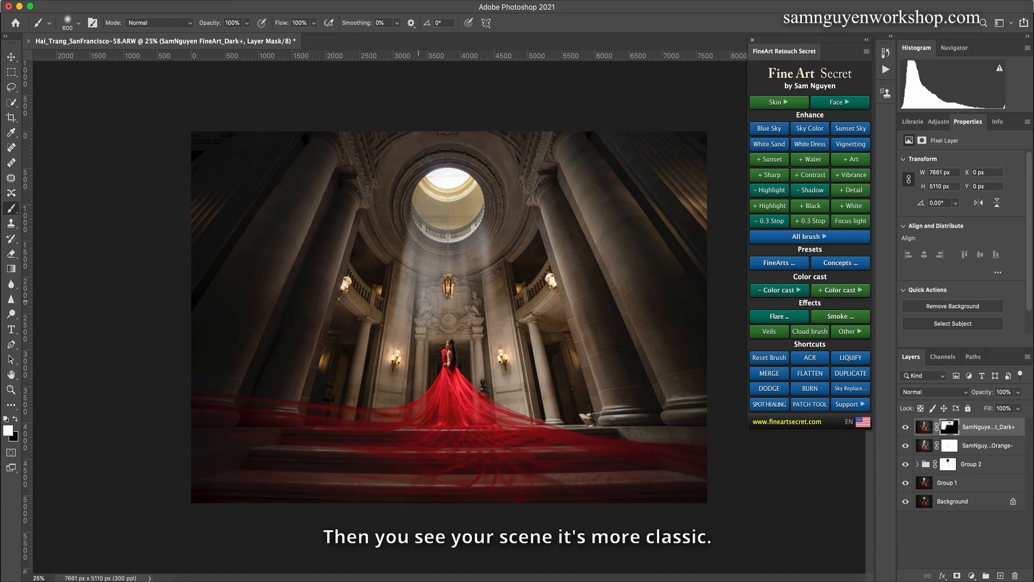
{"action": "mouse_move", "coordinate": [572, 214]}
{"action": "left_mouse_down"}
{"action": "mouse_move", "coordinate": [593, 324]}
{"action": "mouse_move", "coordinate": [601, 145]}
{"action": "mouse_move", "coordinate": [655, 184]}
{"action": "mouse_move", "coordinate": [639, 286]}
{"action": "left_mouse_up"}
{"action": "key", "text": "bracketright"}
{"action": "key", "text": "bracketright"}
{"action": "key", "text": "bracketleft"}
{"action": "key", "text": "bracketleft"}
{"action": "key", "text": "bracketleft"}
{"action": "key", "text": "bracketleft"}
{"action": "key", "text": "bracketleft"}
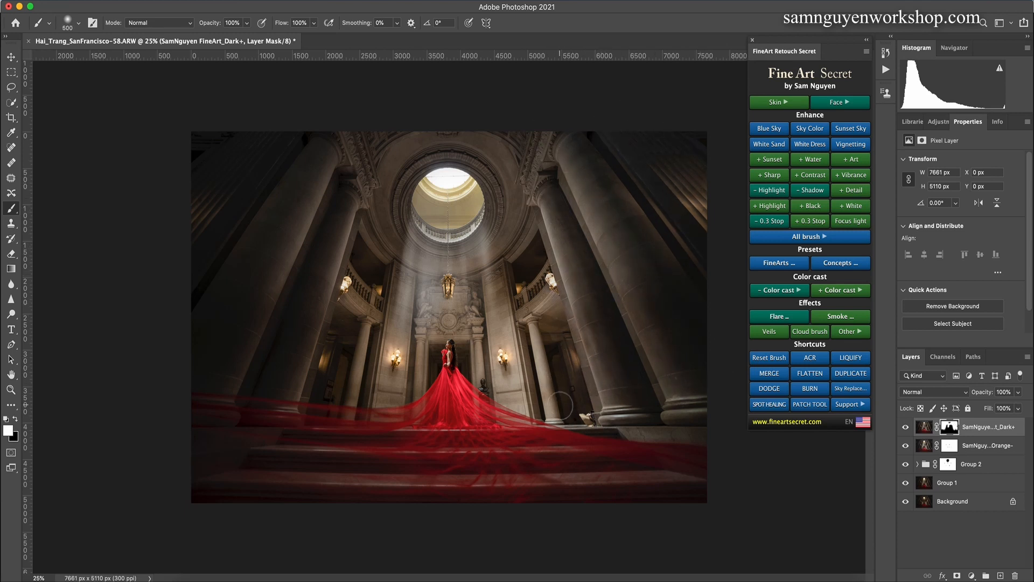
Step: Paint the Dark+ mask over the small column and wall between the woman and the large columns on the image's right, sparing the lamps
{"action": "left_click_drag", "start_coordinate": [560, 407], "coordinate": [534, 356]}
{"action": "key", "text": "bracketleft"}
{"action": "key", "text": "bracketleft"}
{"action": "key", "text": "bracketleft"}
{"action": "key", "text": "bracketleft"}
{"action": "key", "text": "bracketleft"}
{"action": "key", "text": "bracketleft"}
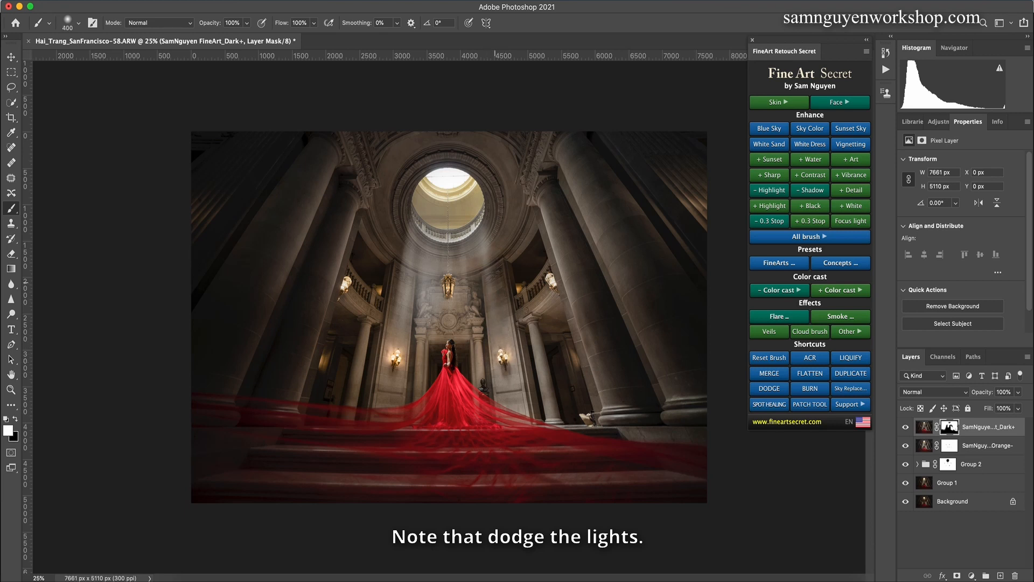
{"action": "key", "text": "bracketright"}
{"action": "key", "text": "bracketright"}
{"action": "key", "text": "bracketright"}
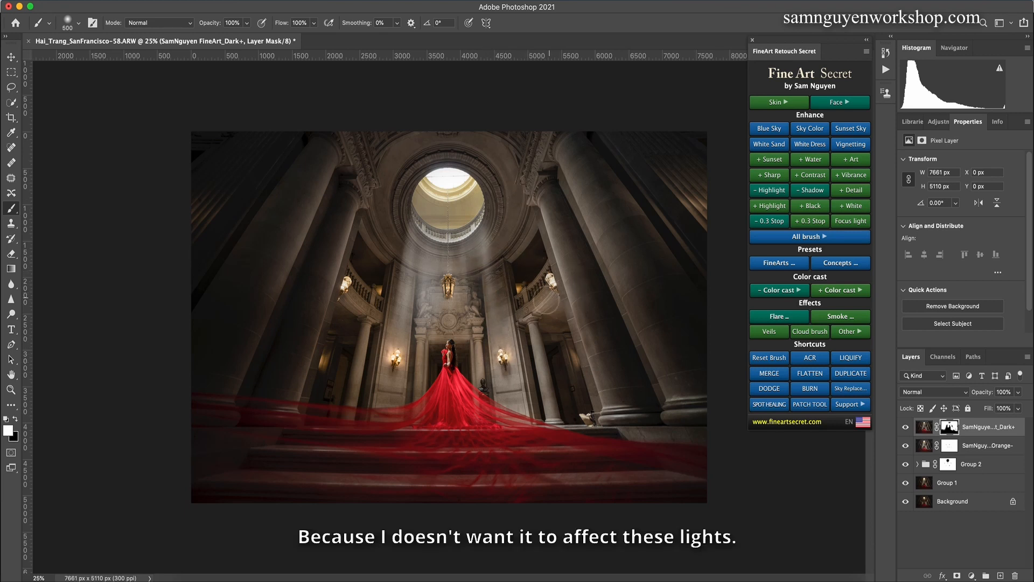
{"action": "key", "text": "bracketleft"}
{"action": "key", "text": "bracketleft"}
{"action": "key", "text": "bracketleft"}
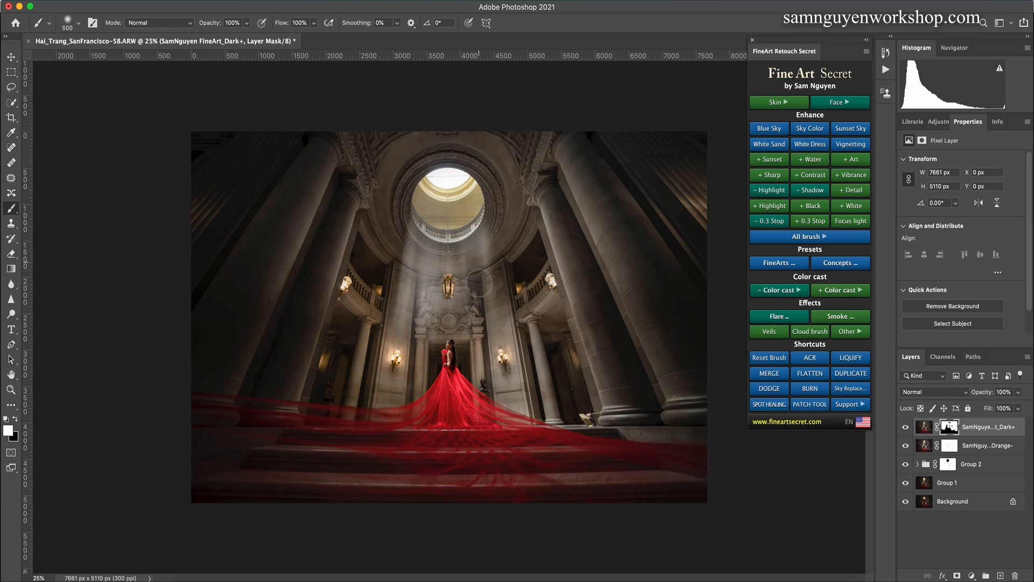
{"action": "key", "text": "bracketleft"}
{"action": "key", "text": "bracketleft"}
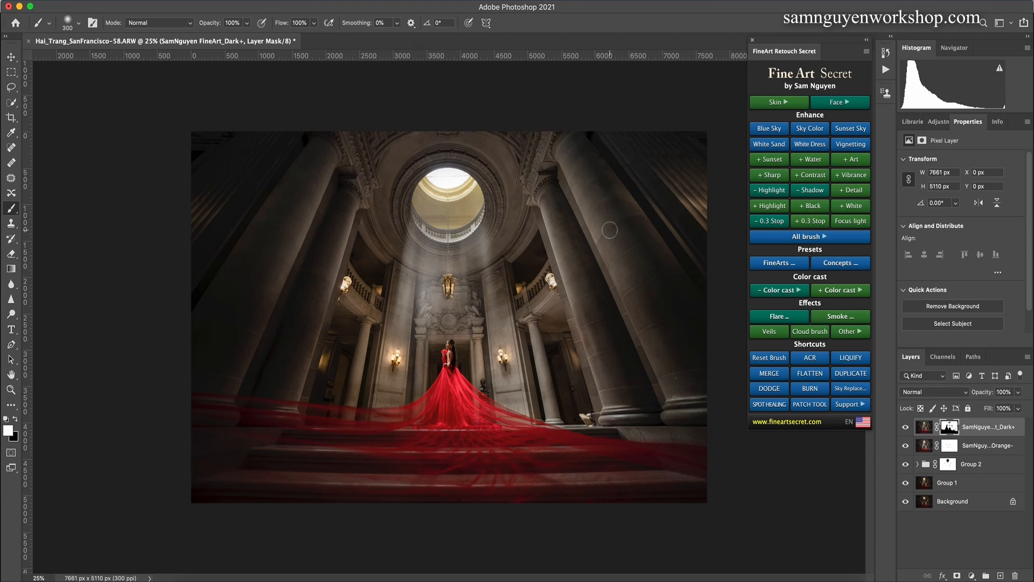
Step: Paint the Dark+ mask with a 300 px brush over the wall area just right of the woman
{"action": "key", "text": "super+plus"}
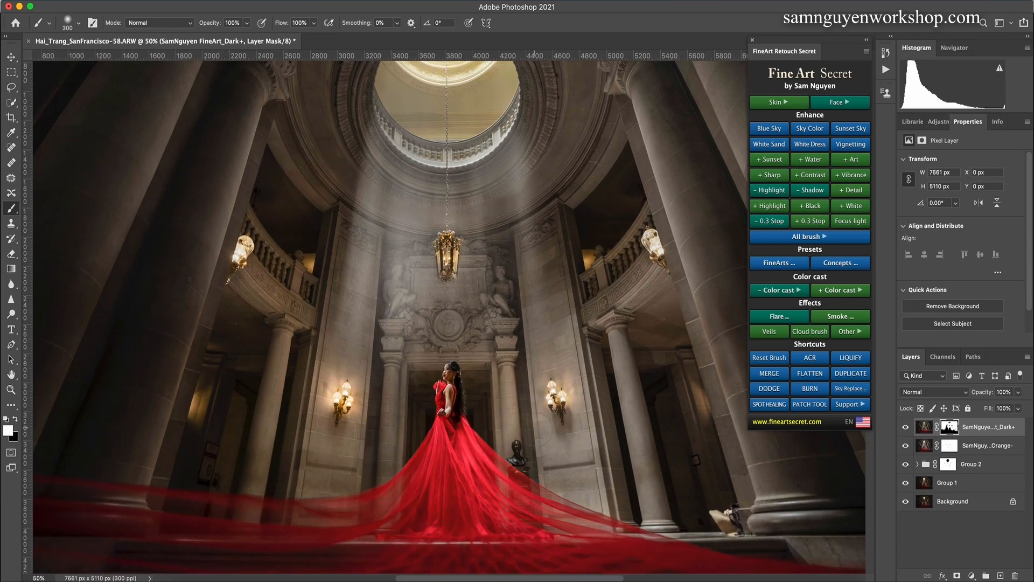
{"action": "left_click_drag", "start_coordinate": [511, 434], "coordinate": [509, 443]}
{"action": "key", "text": "bracketright"}
{"action": "key", "text": "bracketright"}
{"action": "key", "text": "bracketright"}
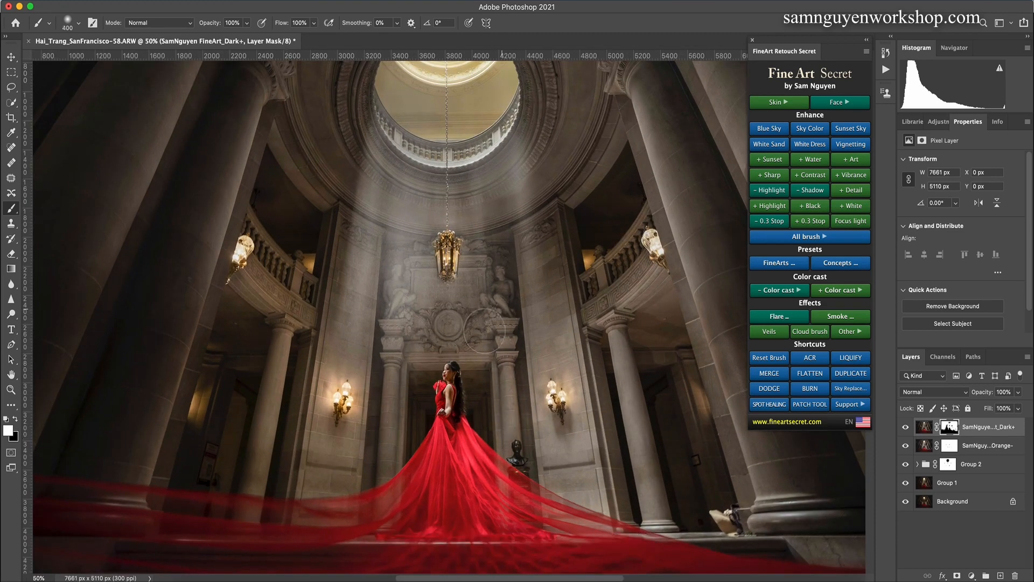
Step: Enlarge the brush and paint the Dark+ mask over the wall and small column to the woman's left
{"action": "key", "text": "bracketright"}
{"action": "key", "text": "bracketright"}
{"action": "key", "text": "bracketright"}
{"action": "left_click_drag", "start_coordinate": [339, 457], "coordinate": [345, 464]}
{"action": "left_click_drag", "start_coordinate": [275, 380], "coordinate": [269, 437]}
{"action": "key", "text": "bracketright"}
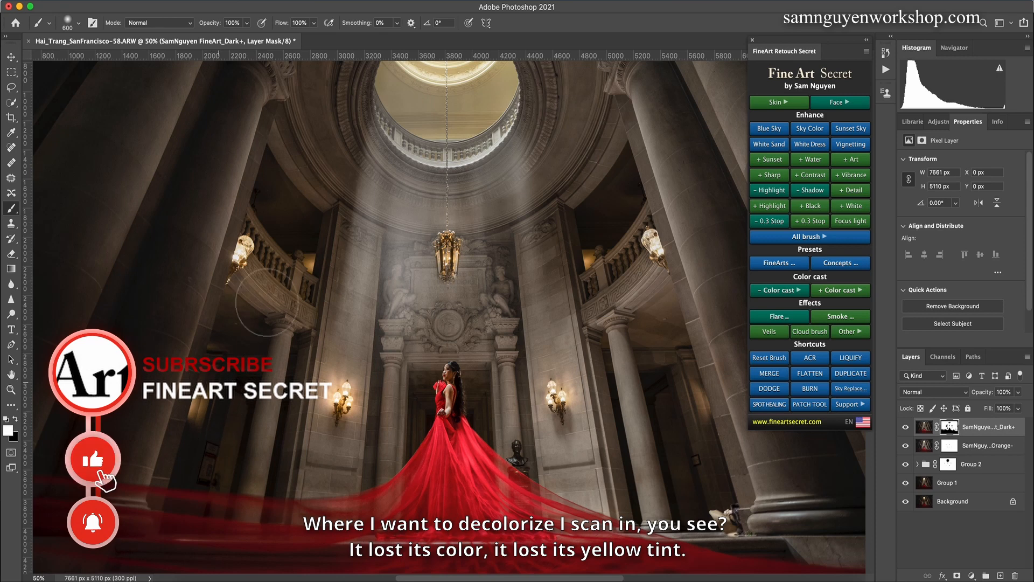
Step: Paint the Dark+ mask around the balconies and hanging lantern with 300 to 500 px brushes, keeping the strokes off the lamps
{"action": "key", "text": "bracketleft"}
{"action": "key", "text": "bracketleft"}
{"action": "key", "text": "bracketleft"}
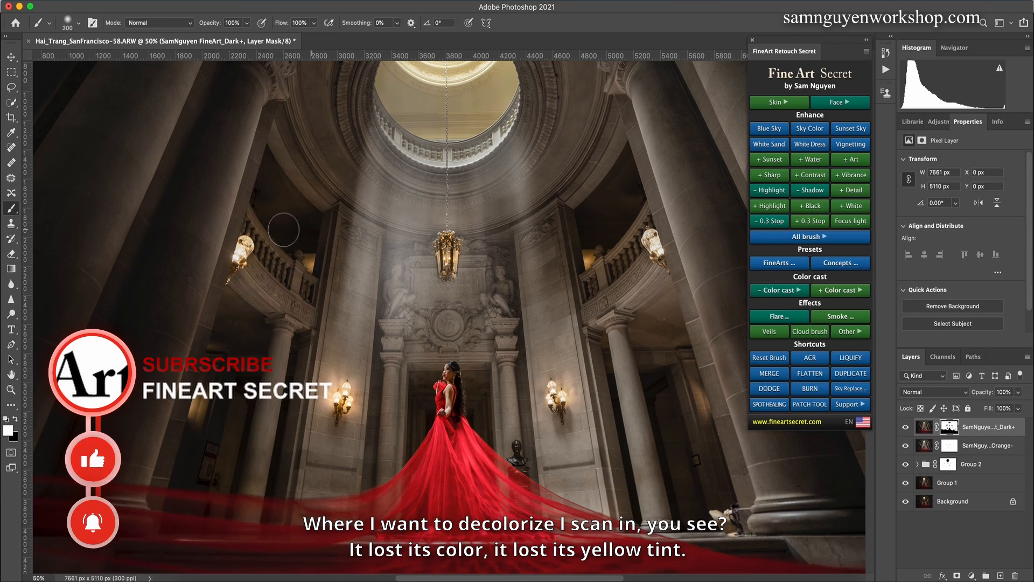
{"action": "key", "text": "bracketright"}
{"action": "key", "text": "bracketright"}
{"action": "key", "text": "bracketright"}
{"action": "key", "text": "bracketright"}
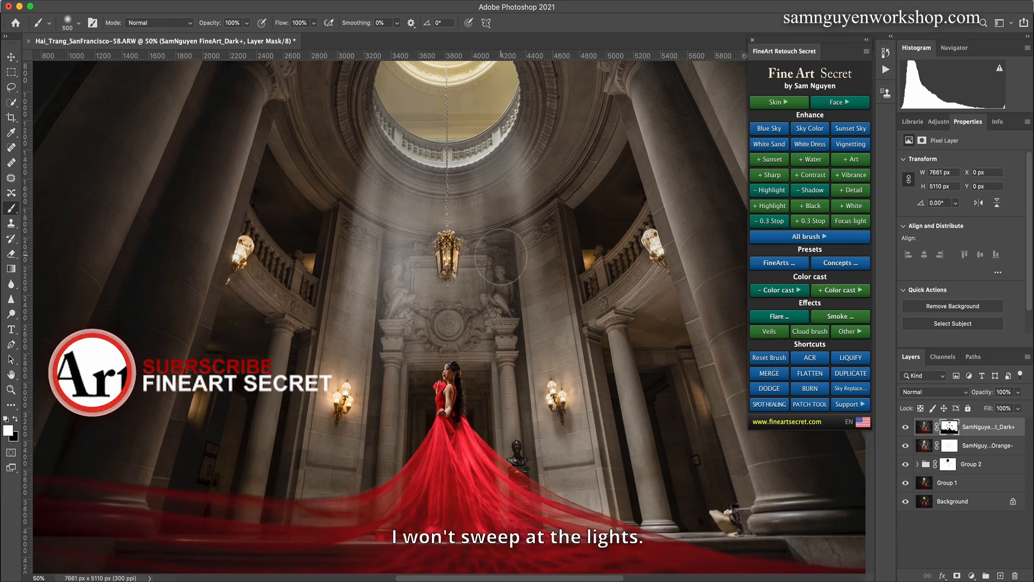
{"action": "key", "text": "bracketleft"}
{"action": "key", "text": "bracketleft"}
{"action": "key", "text": "bracketleft"}
{"action": "key", "text": "bracketleft"}
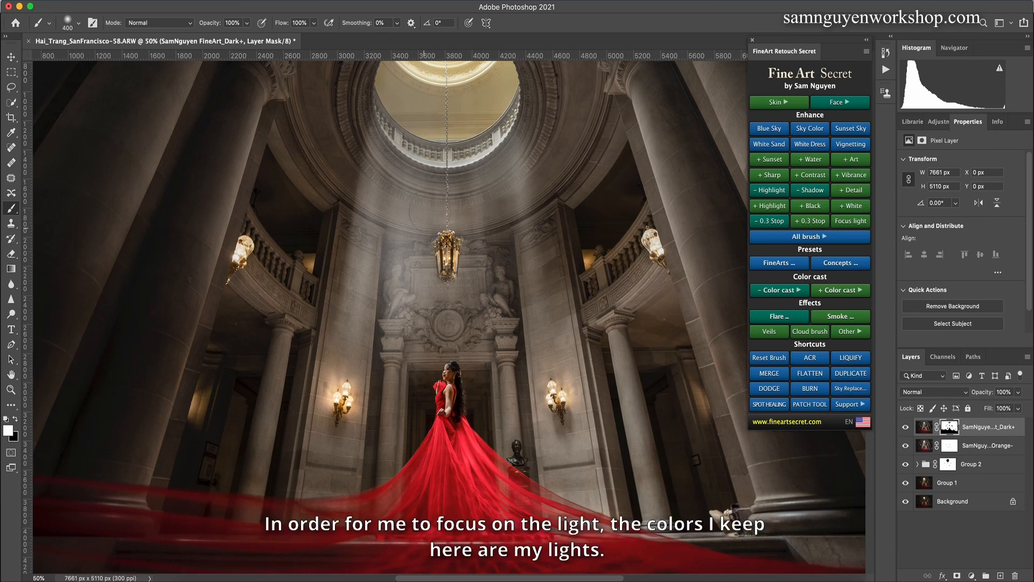
{"action": "key", "text": "bracketright"}
{"action": "key", "text": "bracketright"}
Step: Touch up the Dark+ mask around the small columns beneath both balconies with a 400 px brush
{"action": "scroll", "coordinate": [341, 216], "scroll_direction": "up", "scroll_amount": 5}
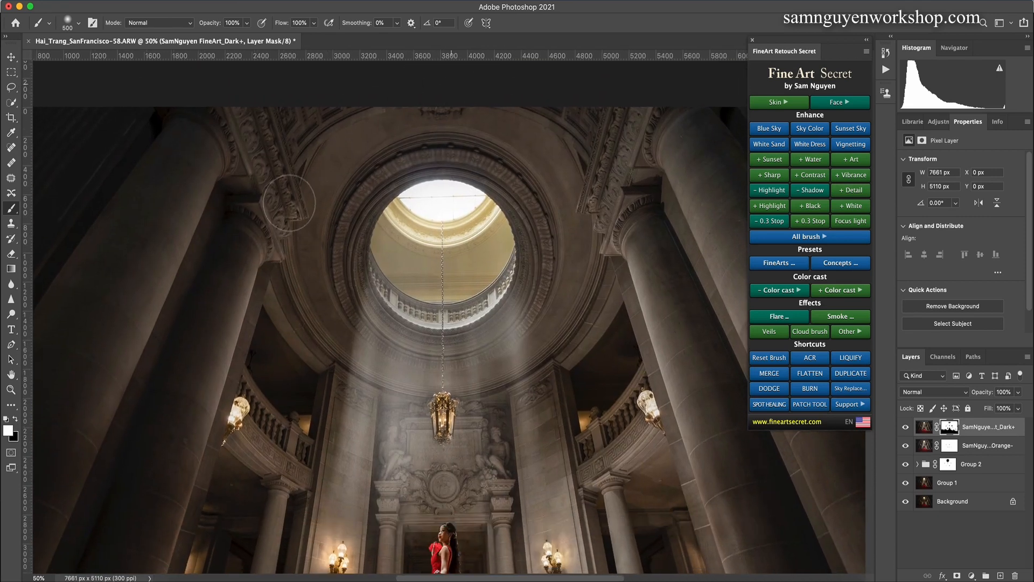
{"action": "scroll", "coordinate": [294, 269], "scroll_direction": "down", "scroll_amount": 6}
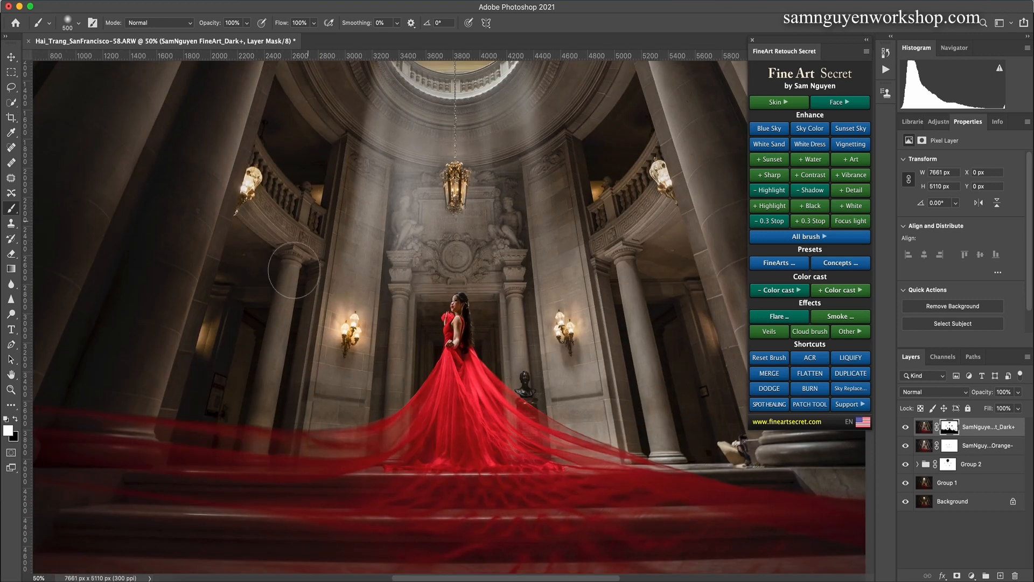
{"action": "key", "text": "bracketleft"}
{"action": "key", "text": "bracketleft"}
{"action": "key", "text": "bracketleft"}
{"action": "key", "text": "bracketleft"}
{"action": "key", "text": "bracketleft"}
{"action": "key", "text": "bracketleft"}
{"action": "key", "text": "bracketright"}
{"action": "key", "text": "bracketright"}
{"action": "left_click_drag", "start_coordinate": [668, 340], "coordinate": [555, 324]}
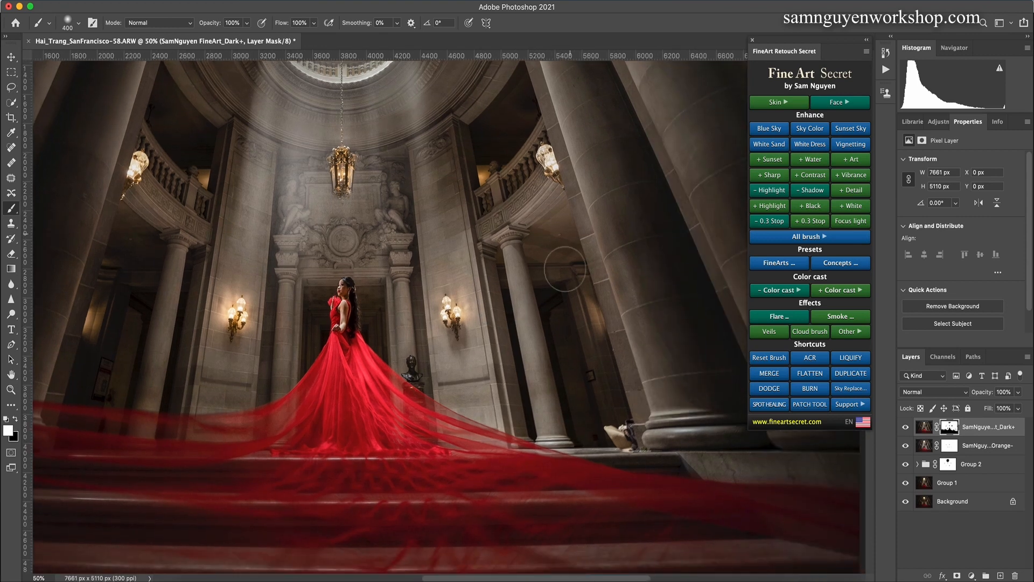
{"action": "key", "text": "super+minus"}
{"action": "key", "text": "super+minus"}
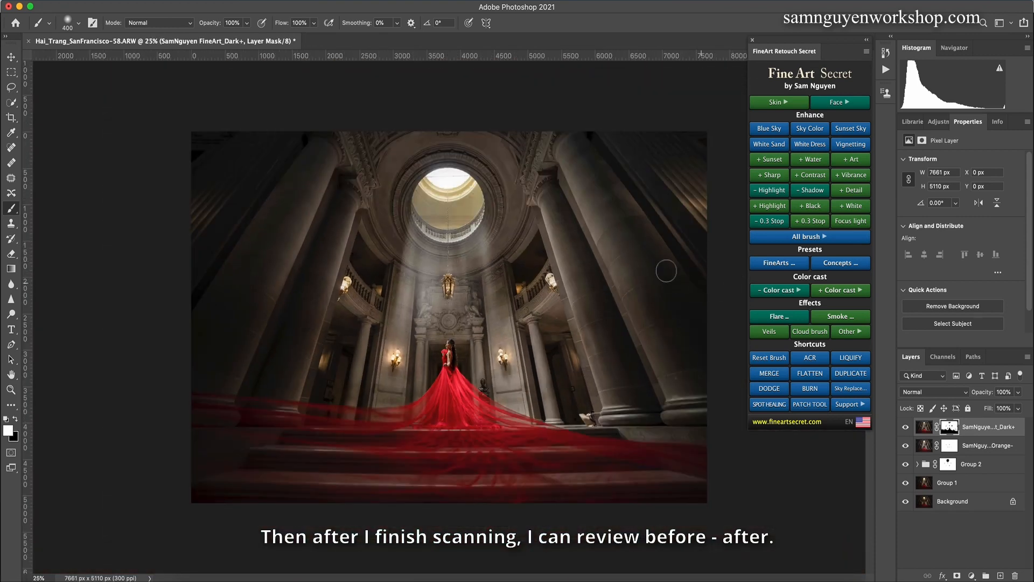
Step: Enlarge the brush to 1400 px and compare the image with and without the Dark+ layer
{"action": "key", "text": "bracketright"}
{"action": "key", "text": "bracketright"}
{"action": "key", "text": "bracketright"}
{"action": "key", "text": "bracketright"}
{"action": "key", "text": "bracketright"}
{"action": "key", "text": "bracketright"}
{"action": "key", "text": "bracketright"}
{"action": "key", "text": "bracketright"}
{"action": "key", "text": "bracketright"}
{"action": "key", "text": "bracketright"}
{"action": "left_click", "coordinate": [905, 427]}
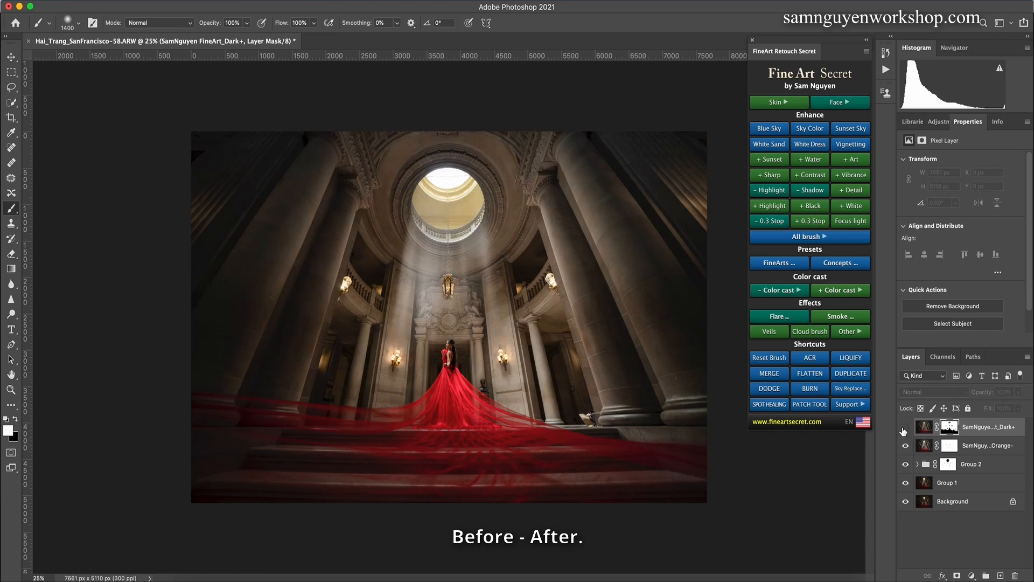
{"action": "left_click", "coordinate": [906, 427]}
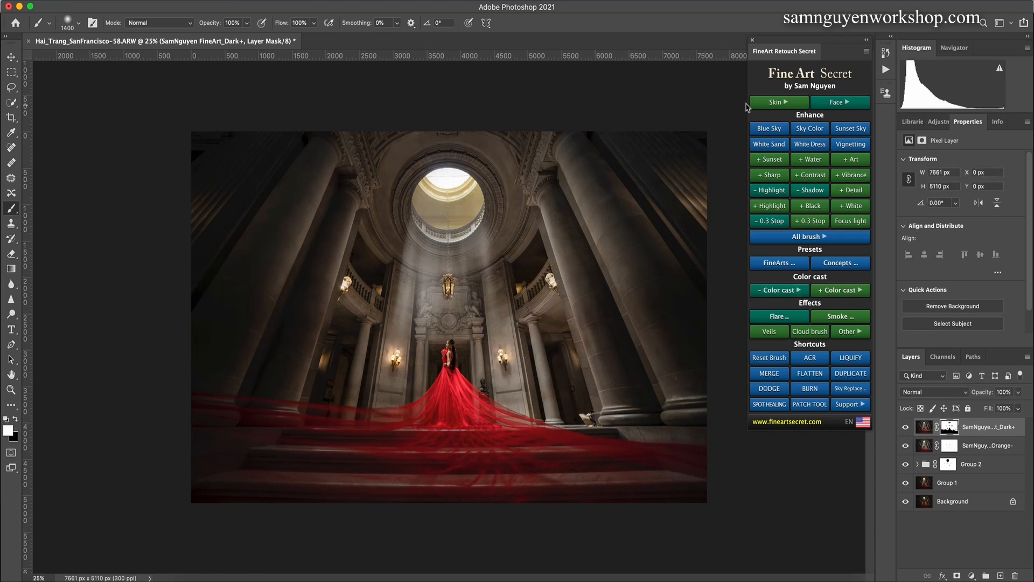
Step: Add a White Skin 3 layer and paint its mask over the woman's skin with a 250 px brush
{"action": "left_click", "coordinate": [777, 104]}
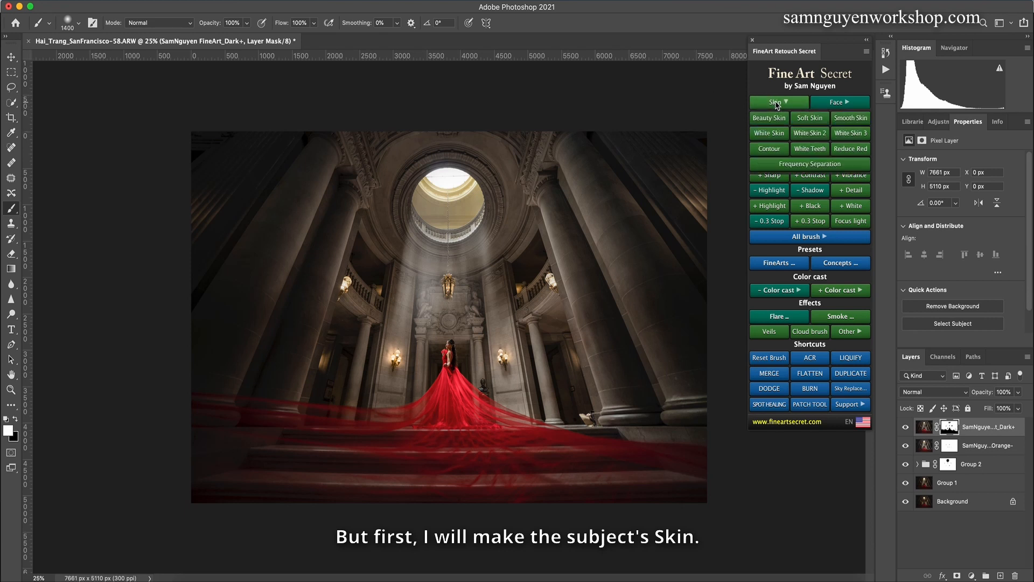
{"action": "left_click", "coordinate": [844, 133]}
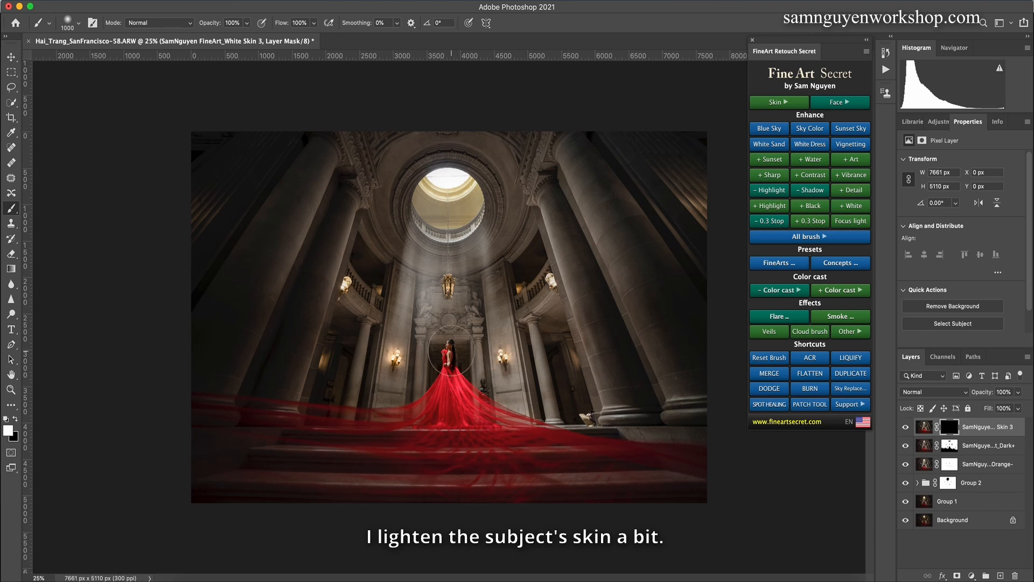
{"action": "key", "text": "bracketleft"}
{"action": "key", "text": "bracketleft"}
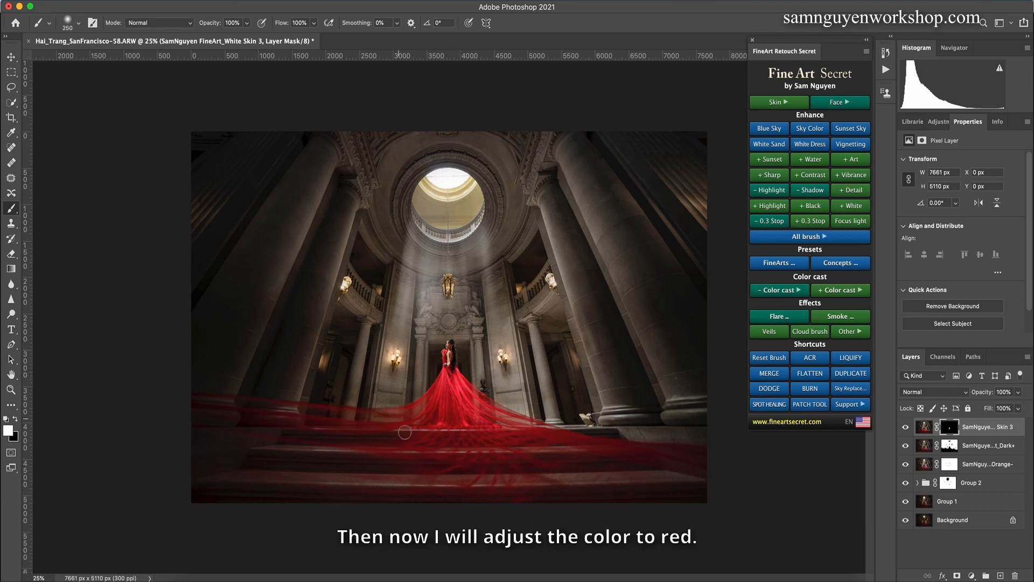
Step: Add a Red+ color cast layer and check its effect on the red dress with and without it
{"action": "left_click", "coordinate": [820, 291]}
{"action": "left_click", "coordinate": [765, 306]}
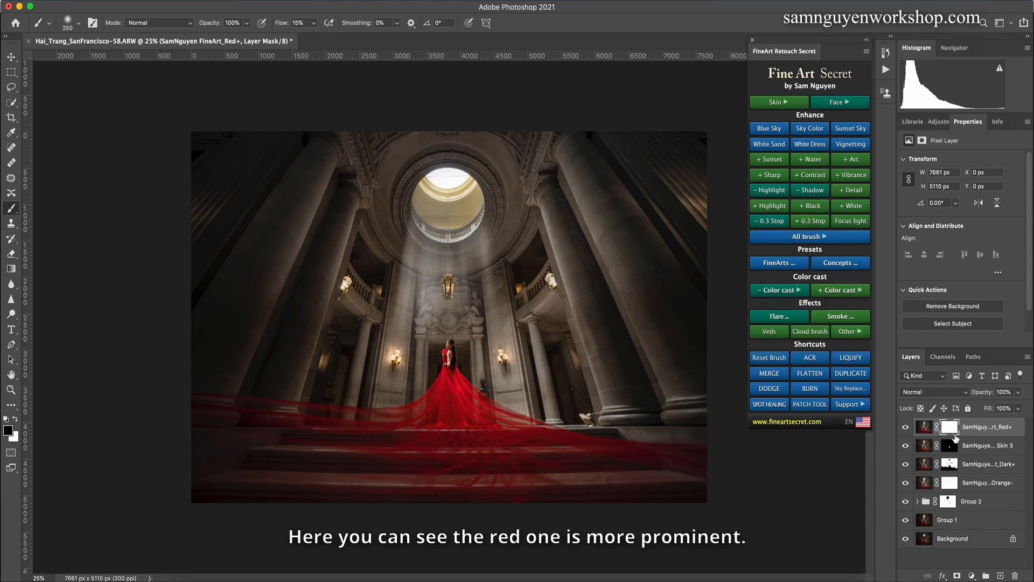
{"action": "left_click", "coordinate": [910, 428]}
{"action": "left_click", "coordinate": [905, 429]}
{"action": "key", "text": "super+plus"}
{"action": "key", "text": "super+plus"}
{"action": "key", "text": "super+plus"}
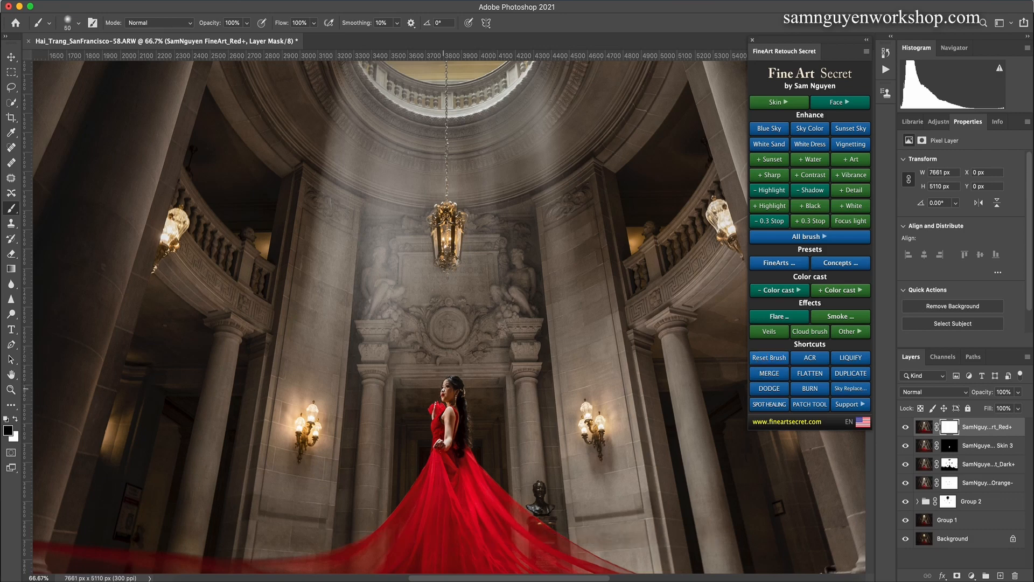
{"action": "key", "text": "super+minus"}
{"action": "key", "text": "super+minus"}
{"action": "key", "text": "super+minus"}
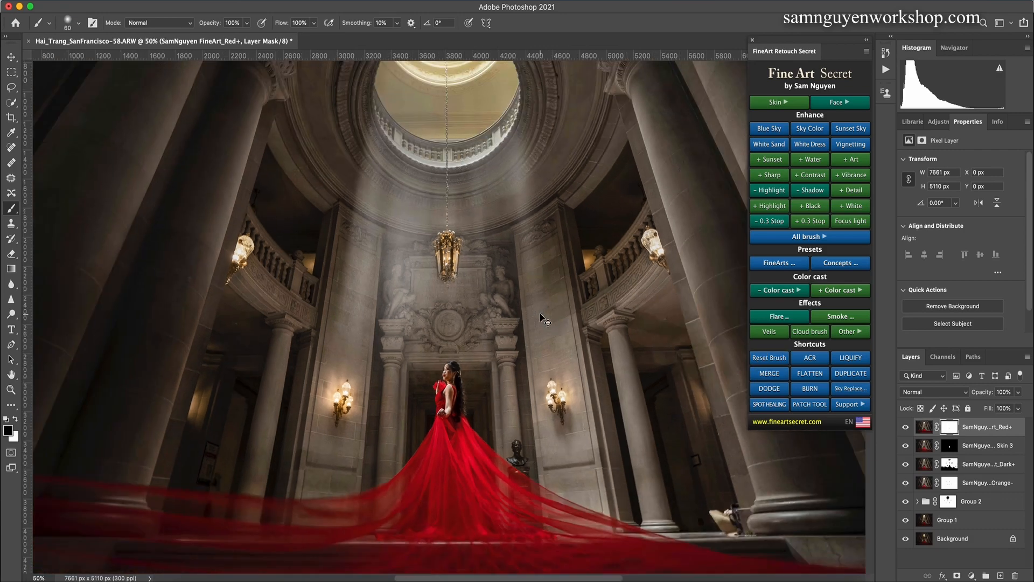
Step: Group all layers above the Background, compare before and after, and merge the group into a single layer
{"action": "left_click", "coordinate": [953, 525], "text": "shift"}
{"action": "key", "text": "super+g"}
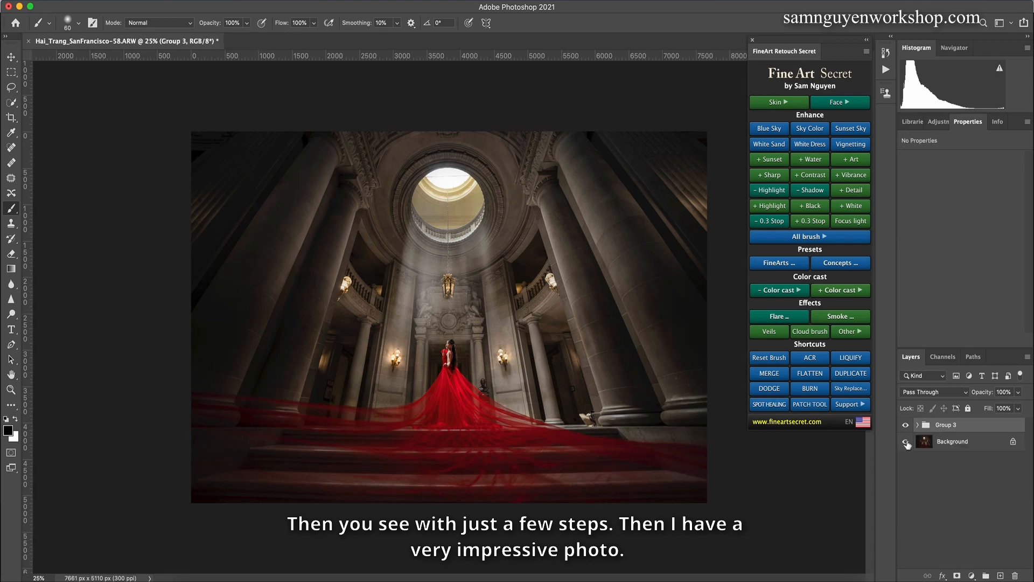
{"action": "left_click", "coordinate": [905, 424]}
{"action": "left_click", "coordinate": [906, 425]}
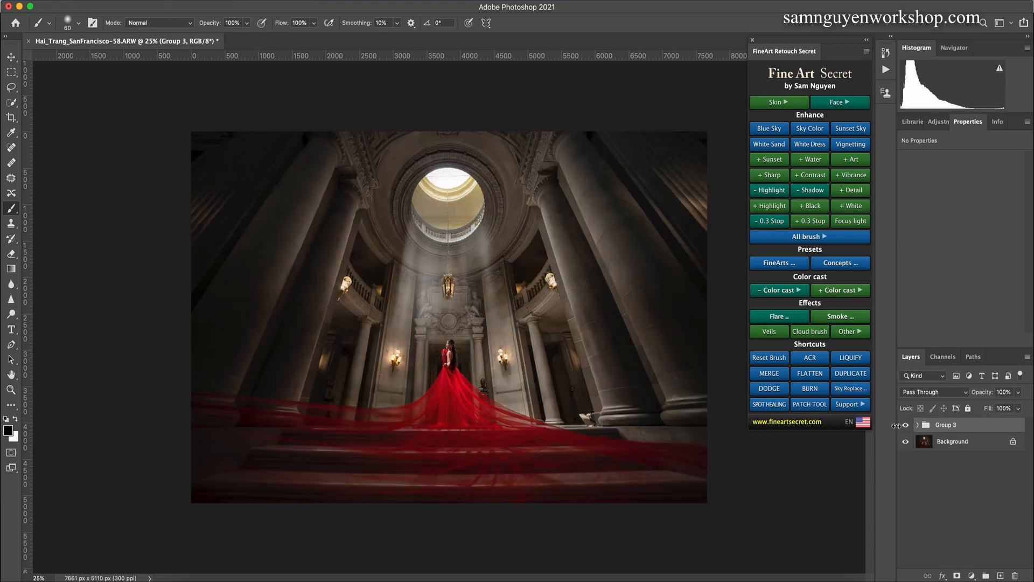
{"action": "left_click", "coordinate": [906, 425]}
{"action": "left_click", "coordinate": [906, 425]}
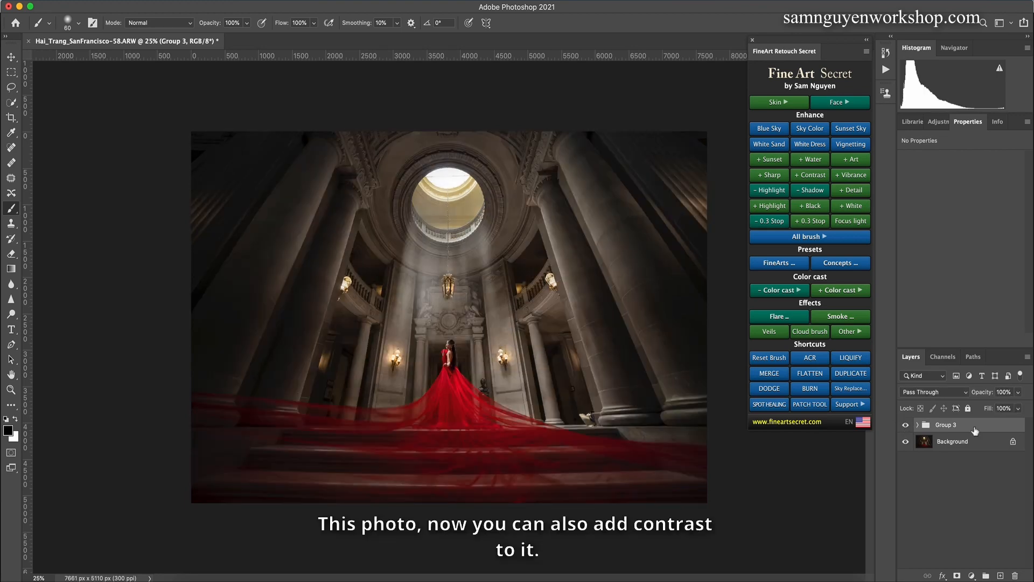
{"action": "key", "text": "super+e"}
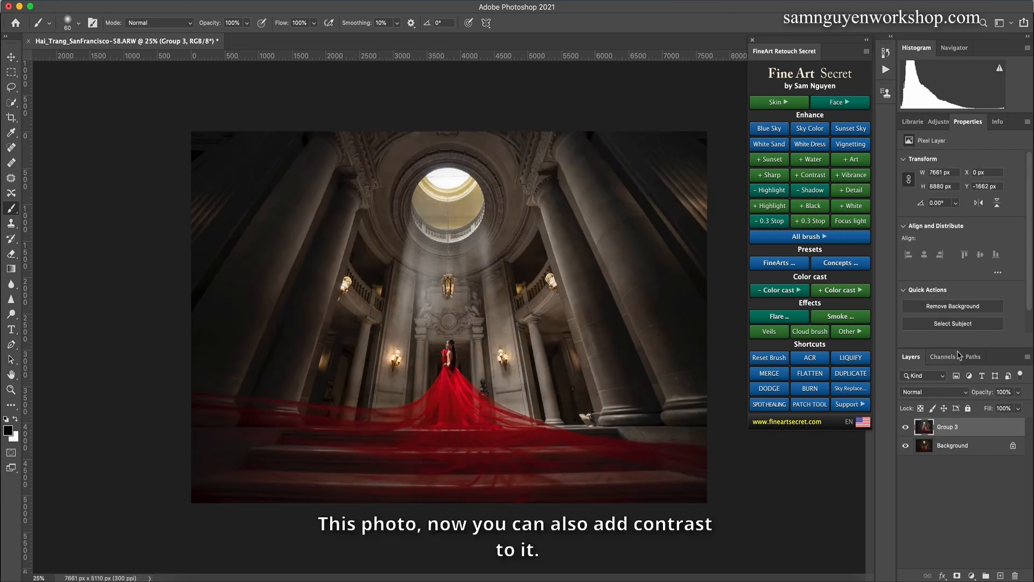
Step: Add a Contrast+ layer and compare the image with and without it
{"action": "left_click", "coordinate": [807, 222]}
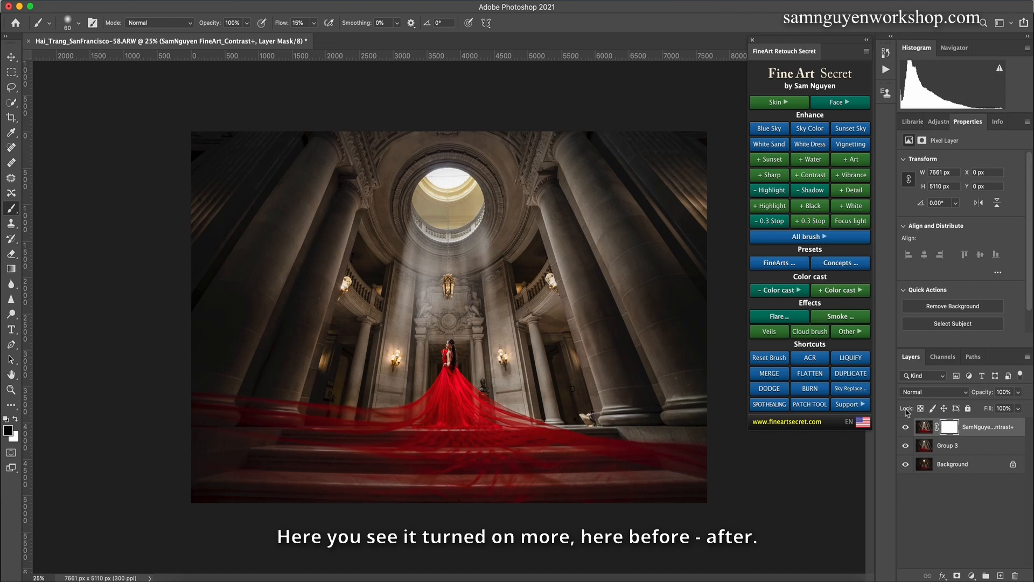
{"action": "left_click", "coordinate": [906, 426]}
{"action": "left_click", "coordinate": [906, 427]}
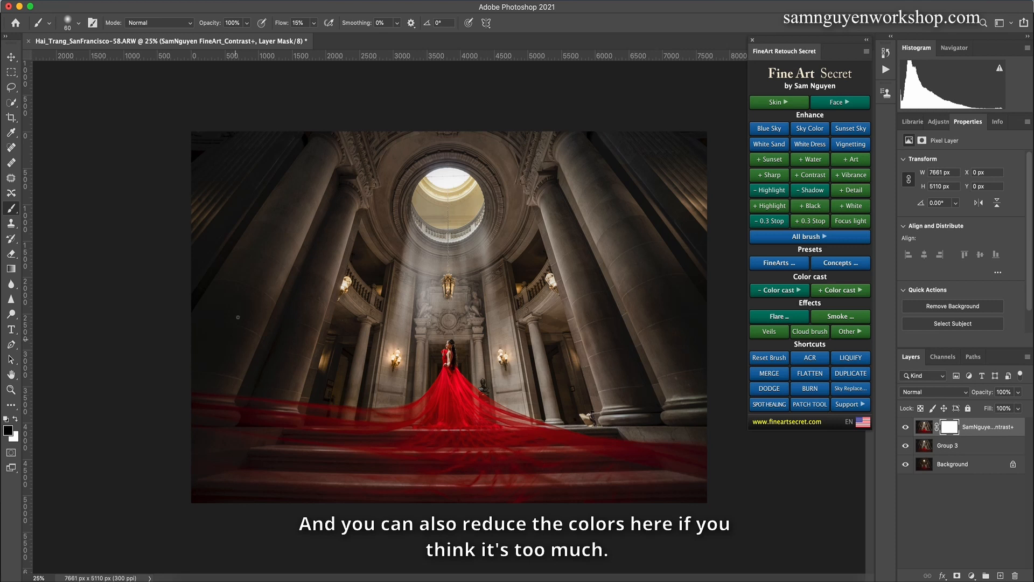
Step: Add a De-Color brush layer and paint its mask with an 800 px brush over a large column on the image's right side
{"action": "left_click", "coordinate": [816, 238]}
{"action": "left_click", "coordinate": [860, 291]}
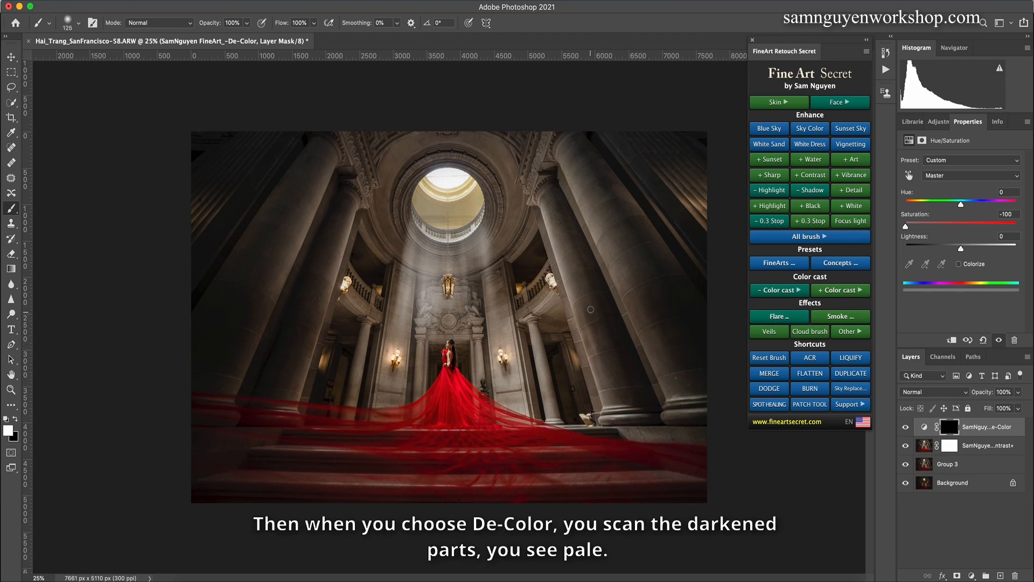
{"action": "key", "text": "bracketright"}
{"action": "key", "text": "bracketright"}
{"action": "key", "text": "bracketright"}
{"action": "key", "text": "bracketright"}
{"action": "mouse_move", "coordinate": [596, 306]}
{"action": "left_mouse_down"}
{"action": "mouse_move", "coordinate": [611, 353]}
{"action": "mouse_move", "coordinate": [596, 336]}
{"action": "mouse_move", "coordinate": [640, 391]}
{"action": "mouse_move", "coordinate": [626, 345]}
{"action": "mouse_move", "coordinate": [652, 376]}
{"action": "left_mouse_up"}
Step: Lower the De-Color layer's opacity to 36% and paint its mask over the remaining area of the right-side columns
{"action": "left_click", "coordinate": [1018, 407]}
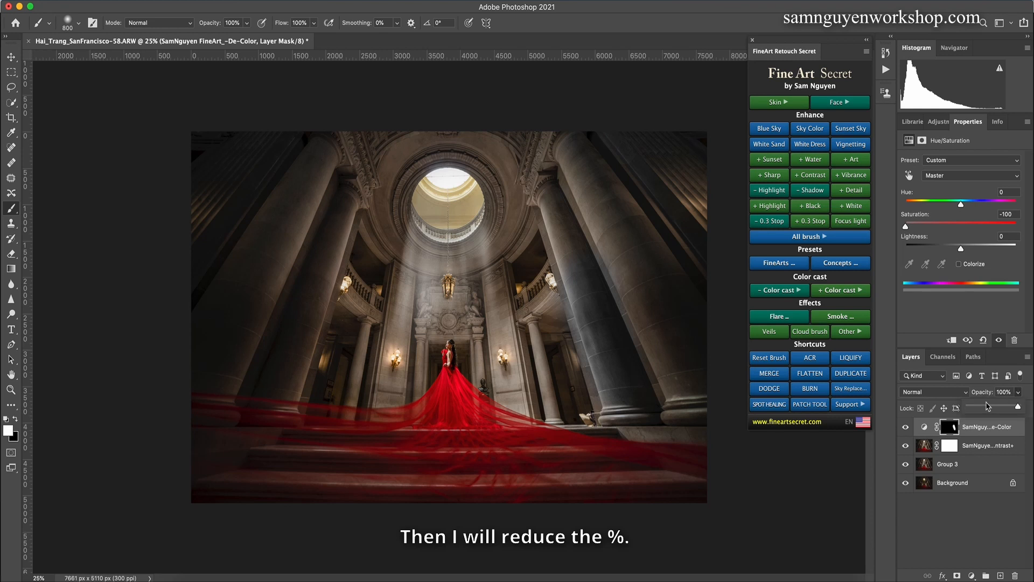
{"action": "left_click_drag", "start_coordinate": [982, 413], "coordinate": [986, 411]}
{"action": "key", "text": "bracketright"}
{"action": "key", "text": "bracketright"}
{"action": "key", "text": "bracketright"}
{"action": "key", "text": "bracketright"}
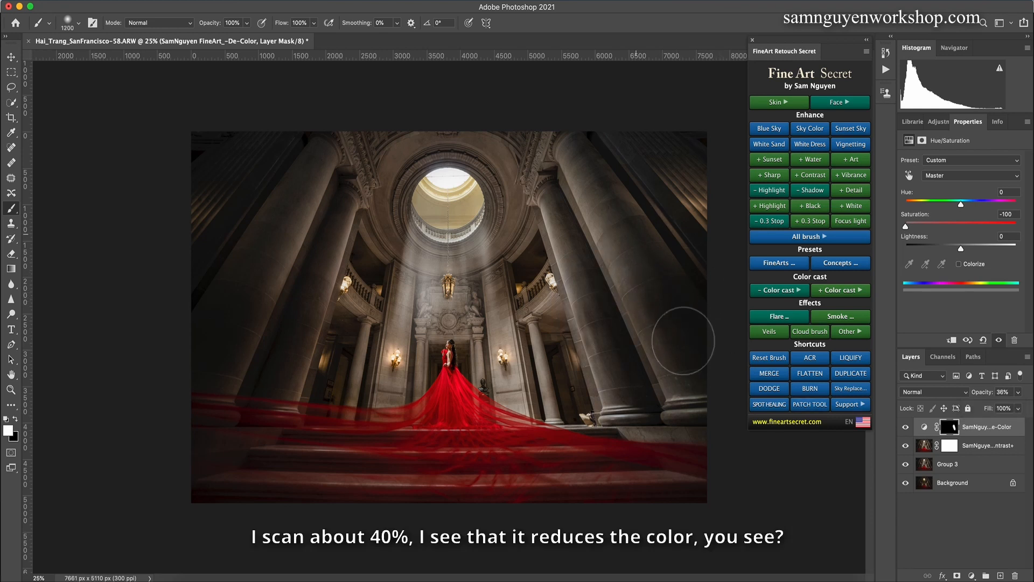
{"action": "left_click_drag", "start_coordinate": [651, 288], "coordinate": [684, 270]}
{"action": "key", "text": "bracketleft"}
{"action": "mouse_move", "coordinate": [697, 201]}
{"action": "left_mouse_down"}
{"action": "mouse_move", "coordinate": [703, 295]}
{"action": "mouse_move", "coordinate": [670, 327]}
{"action": "mouse_move", "coordinate": [662, 354]}
{"action": "left_mouse_up"}
{"action": "key", "text": "bracketleft"}
{"action": "key", "text": "bracketleft"}
{"action": "key", "text": "bracketleft"}
{"action": "key", "text": "bracketleft"}
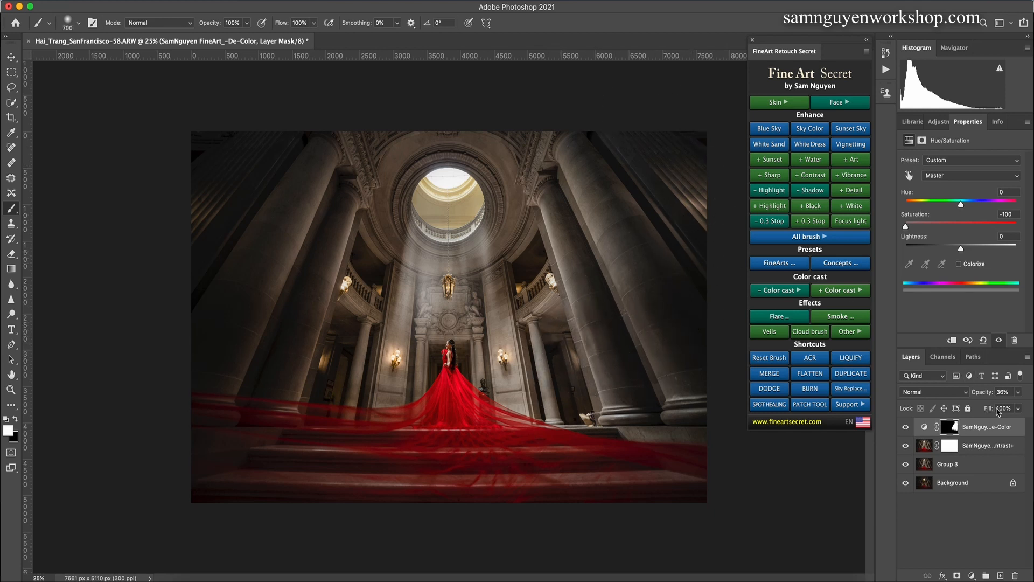
Step: Lower the De-Color layer's opacity to 28% and paint its mask over the large columns on the image's left side
{"action": "left_click", "coordinate": [1018, 394]}
{"action": "mouse_move", "coordinate": [309, 329]}
{"action": "left_mouse_down"}
{"action": "mouse_move", "coordinate": [299, 324]}
{"action": "mouse_move", "coordinate": [308, 309]}
{"action": "left_mouse_up"}
{"action": "key", "text": "bracketright"}
{"action": "key", "text": "bracketright"}
{"action": "key", "text": "bracketright"}
{"action": "key", "text": "bracketleft"}
{"action": "key", "text": "bracketleft"}
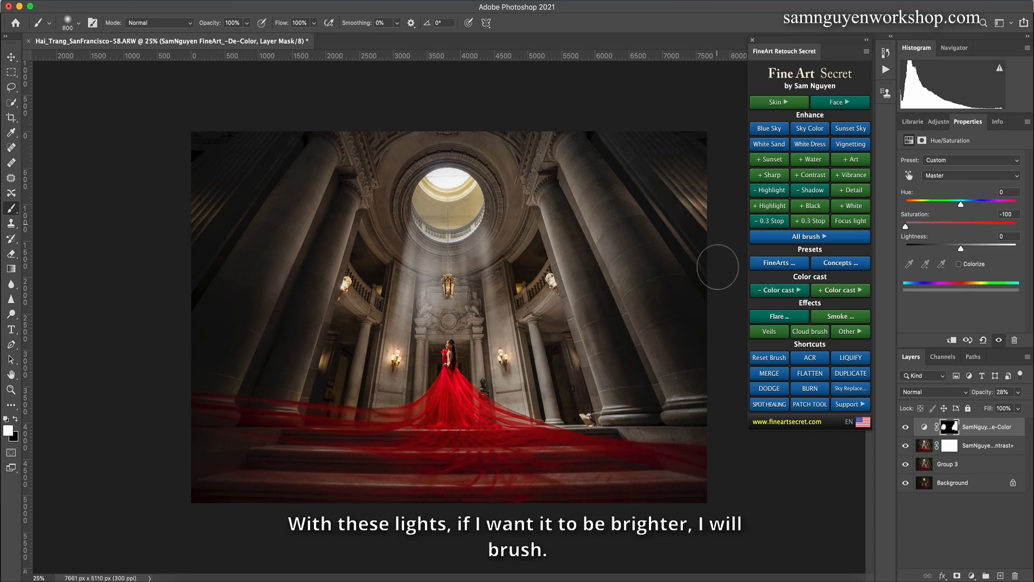
Step: Add a Vibrance+ brush layer and paint its mask over the lamps with a 200 px brush
{"action": "left_click", "coordinate": [795, 237]}
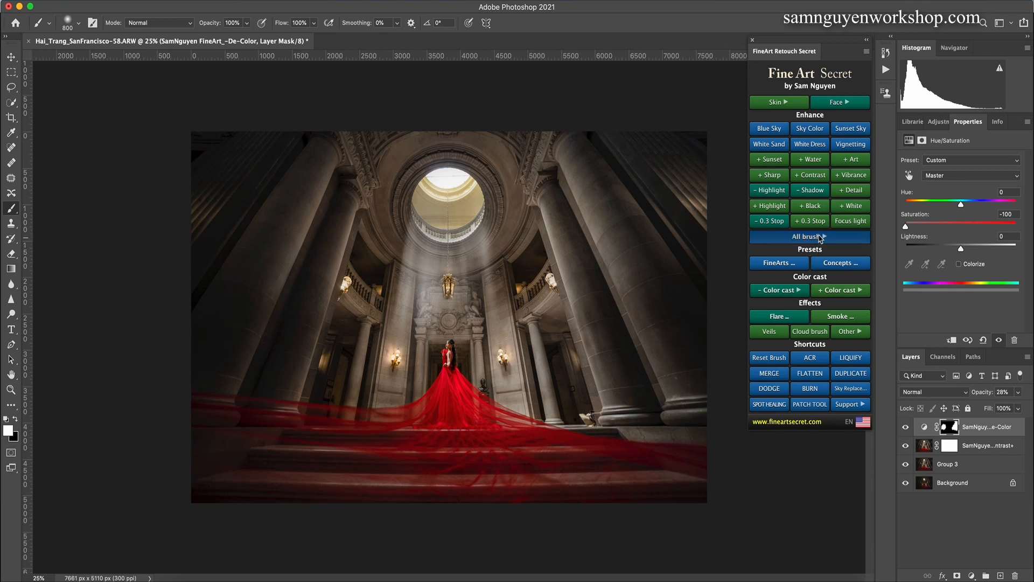
{"action": "left_click", "coordinate": [850, 280]}
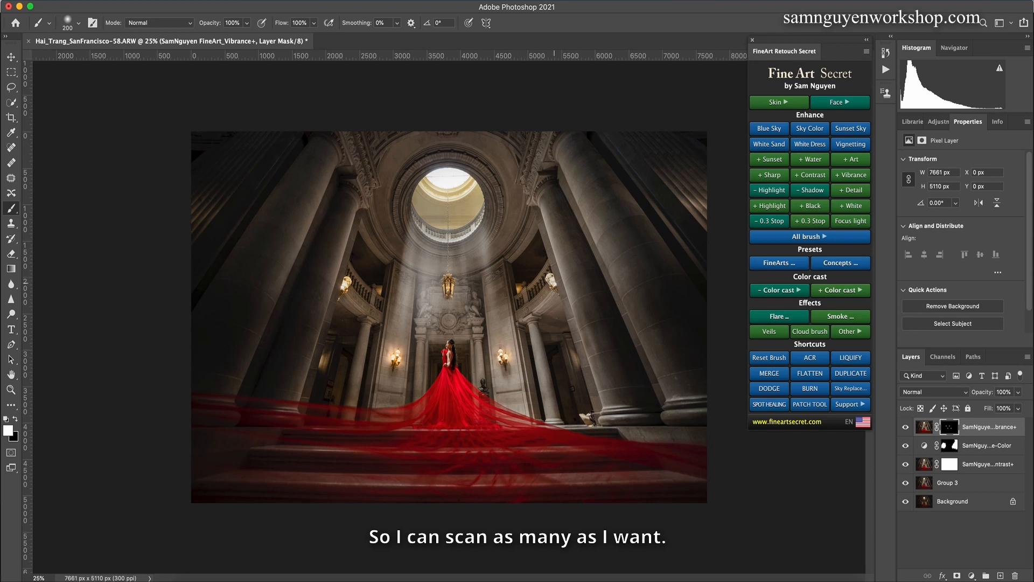
Step: Add a second Vibrance+ brush layer and paint its mask over the lamps with a 150 px brush
{"action": "left_click", "coordinate": [809, 238]}
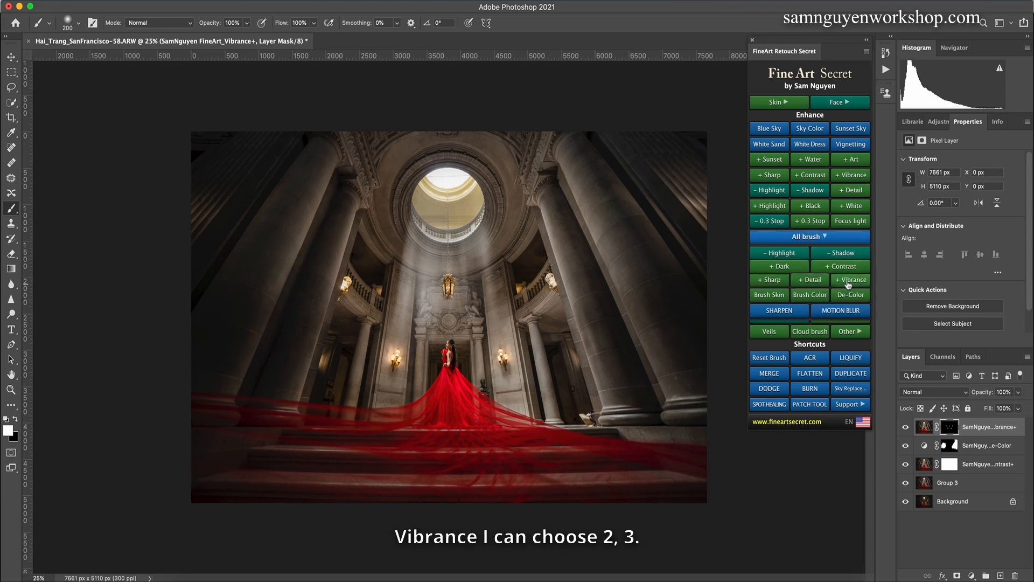
{"action": "left_click", "coordinate": [848, 282]}
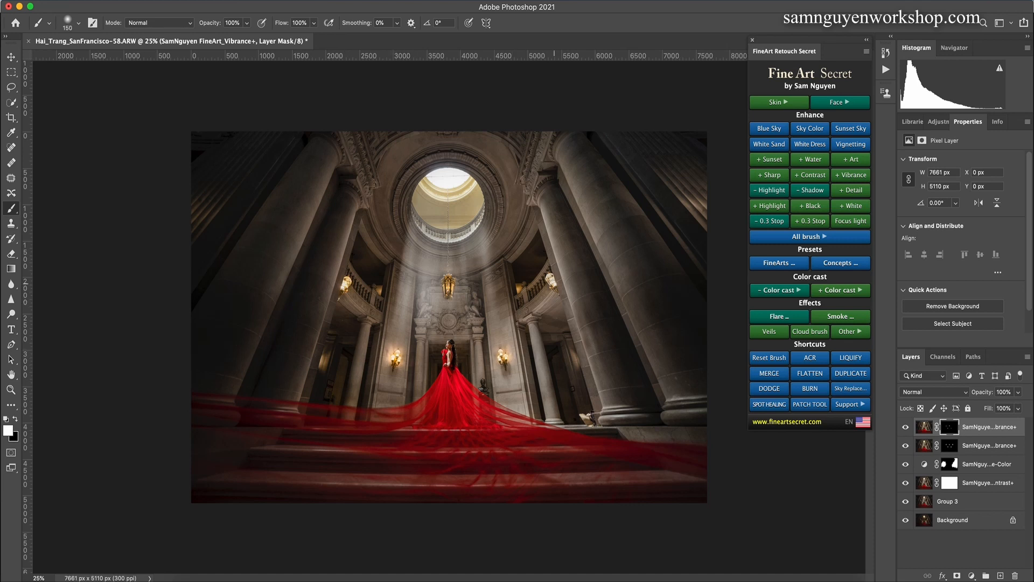
Step: Add a Contrast+ brush layer and paint its mask over the bright central wall above the woman with a 250–300 px brush
{"action": "left_click", "coordinate": [795, 237]}
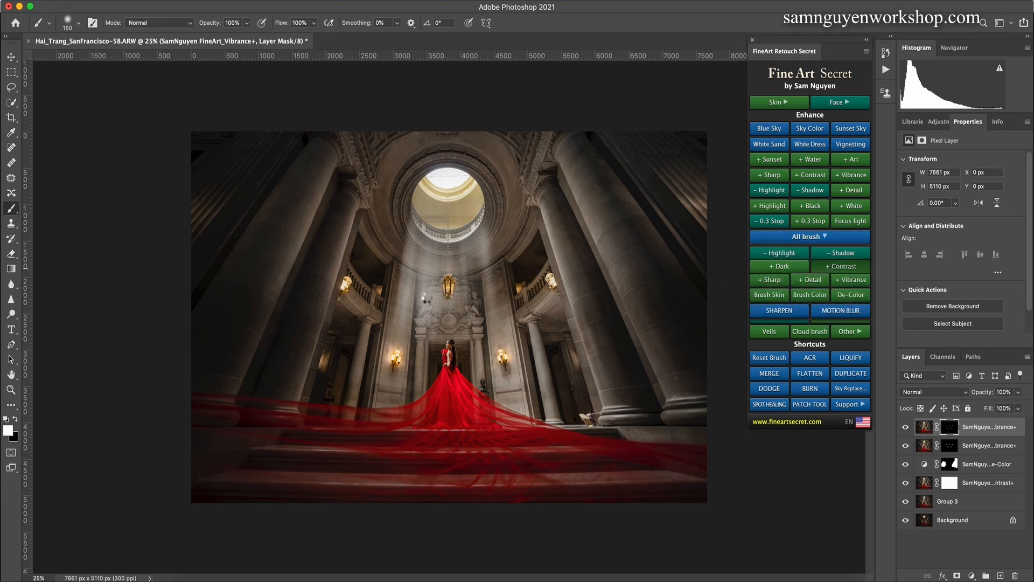
{"action": "left_click", "coordinate": [843, 267]}
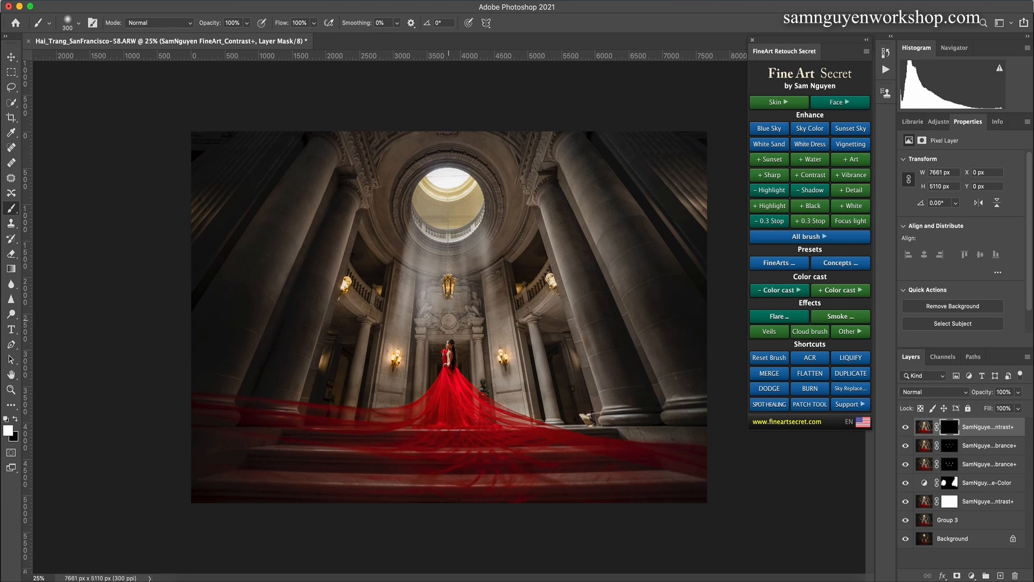
{"action": "left_click", "coordinate": [474, 320]}
{"action": "key", "text": "bracketleft"}
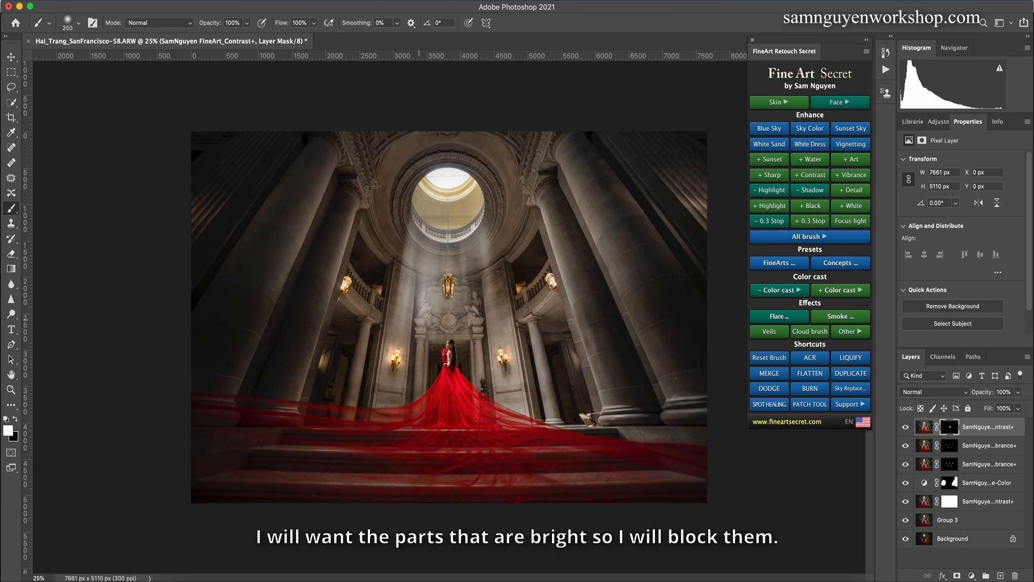
{"action": "key", "text": "super+z"}
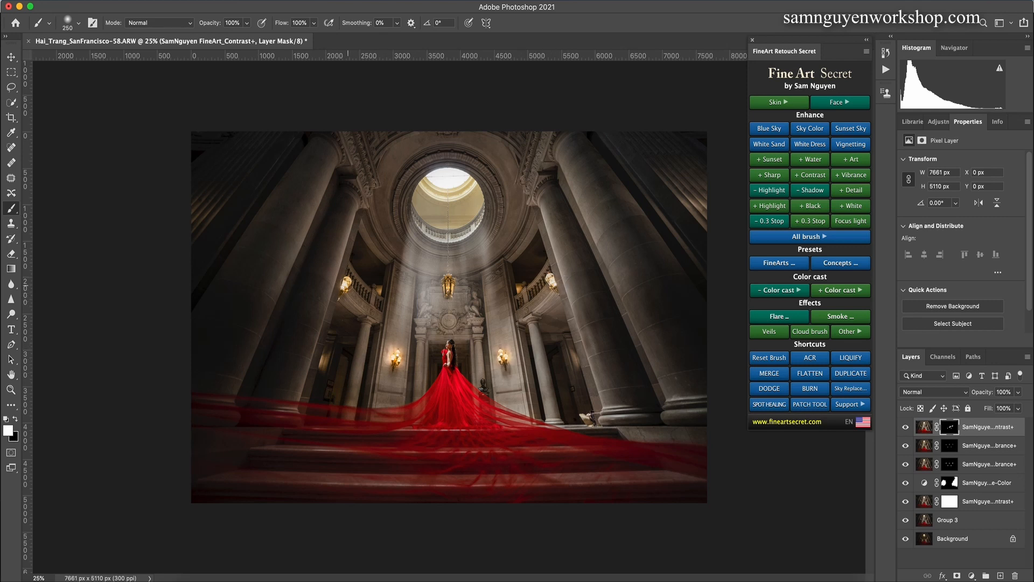
Step: Paint the Contrast+ mask across the stone steps in the foreground with an 800 to 1200 px brush
{"action": "key", "text": "bracketright"}
{"action": "key", "text": "bracketright"}
{"action": "key", "text": "bracketright"}
{"action": "key", "text": "bracketright"}
{"action": "key", "text": "bracketright"}
{"action": "key", "text": "bracketright"}
{"action": "key", "text": "bracketright"}
{"action": "key", "text": "bracketright"}
{"action": "key", "text": "bracketright"}
{"action": "key", "text": "bracketright"}
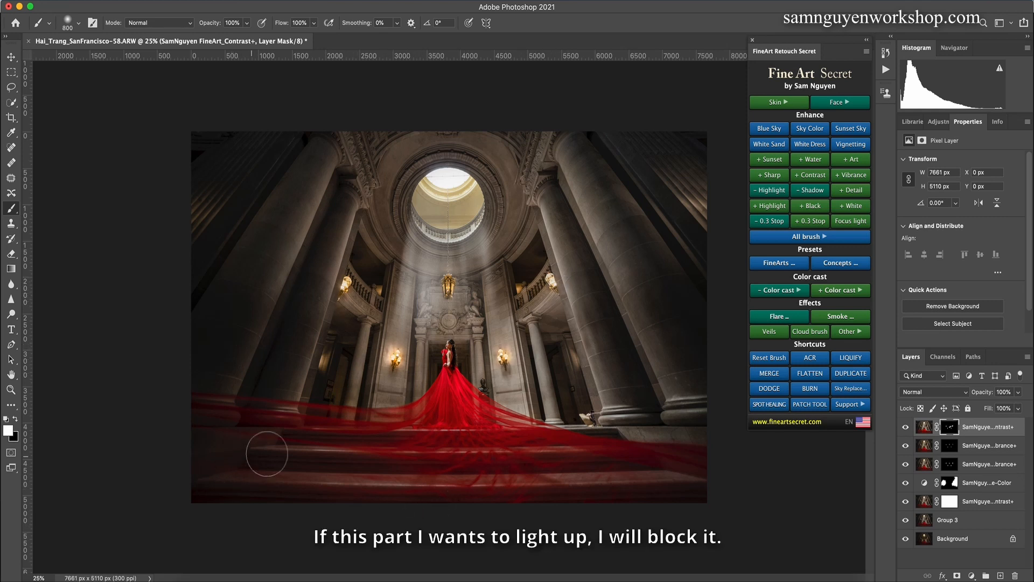
{"action": "left_click_drag", "start_coordinate": [213, 477], "coordinate": [725, 490]}
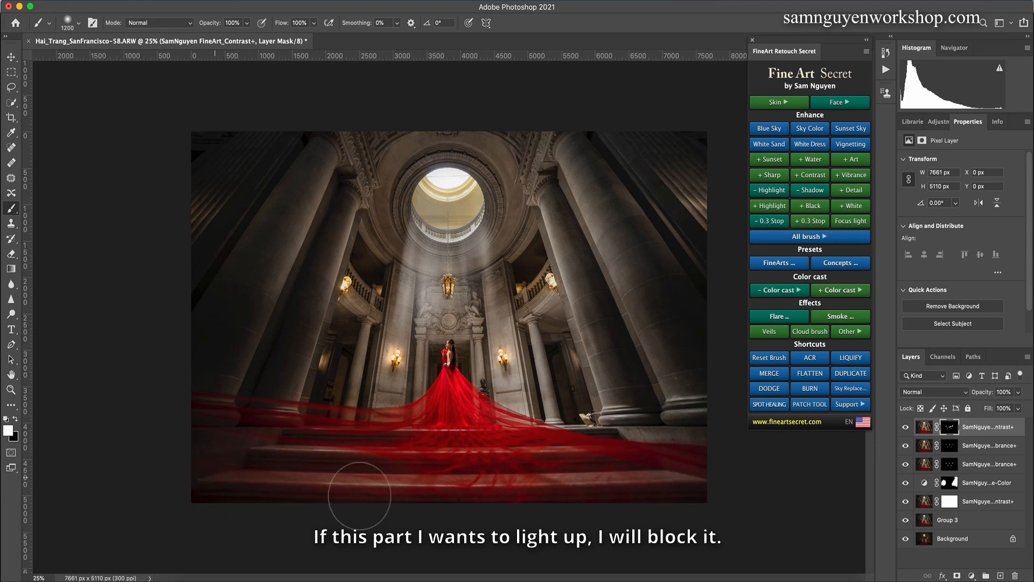
{"action": "key", "text": "bracketleft"}
{"action": "key", "text": "bracketleft"}
{"action": "key", "text": "bracketleft"}
{"action": "key", "text": "bracketleft"}
{"action": "key", "text": "bracketleft"}
{"action": "key", "text": "bracketleft"}
{"action": "key", "text": "bracketleft"}
{"action": "key", "text": "bracketleft"}
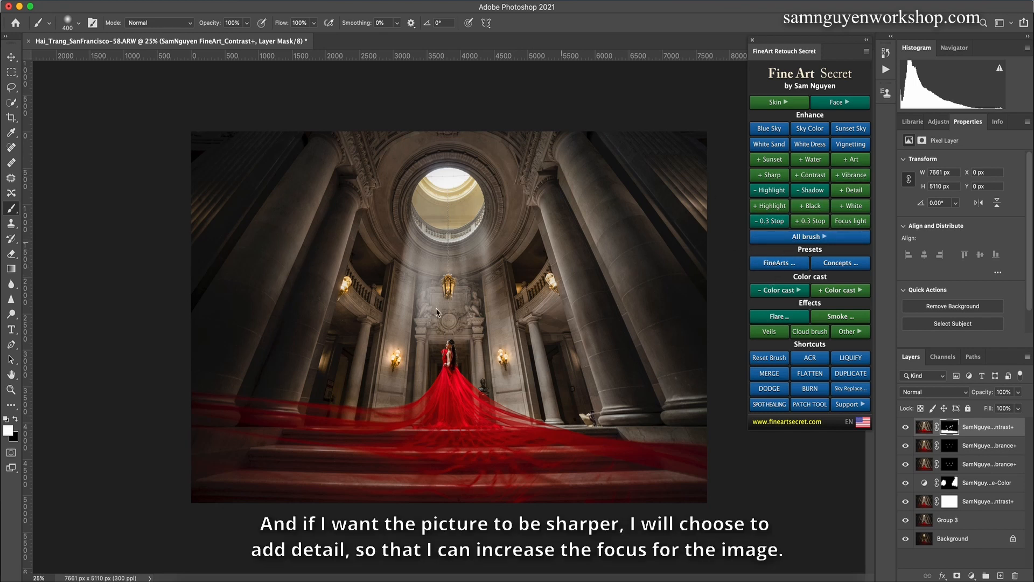
Step: Add a Detail+ layer to the whole image, set its opacity to 48%, and compare the photo with and without it
{"action": "left_click", "coordinate": [843, 195]}
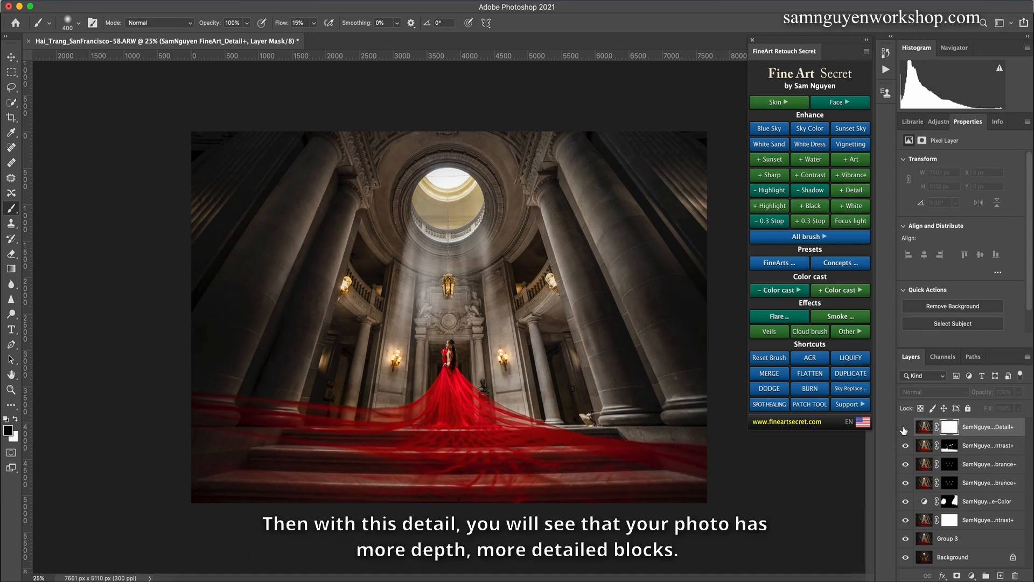
{"action": "left_click_drag", "start_coordinate": [1018, 392], "coordinate": [993, 408]}
{"action": "left_click", "coordinate": [908, 429]}
{"action": "left_click", "coordinate": [905, 430]}
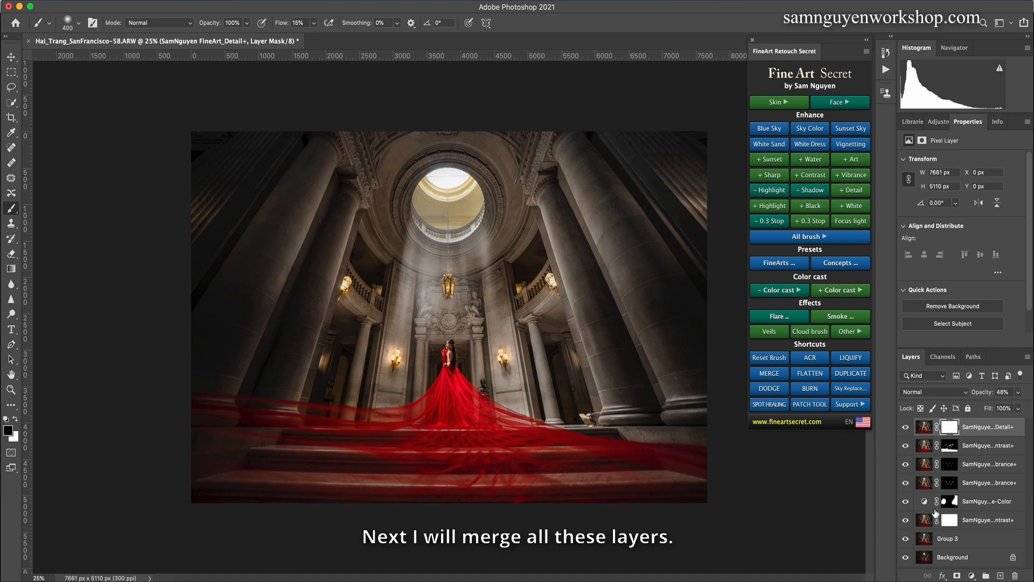
Step: Group all layers above the Background, merge them into one layer, and compare before and after
{"action": "left_click", "coordinate": [964, 544], "text": "shift"}
{"action": "key", "text": "super+g"}
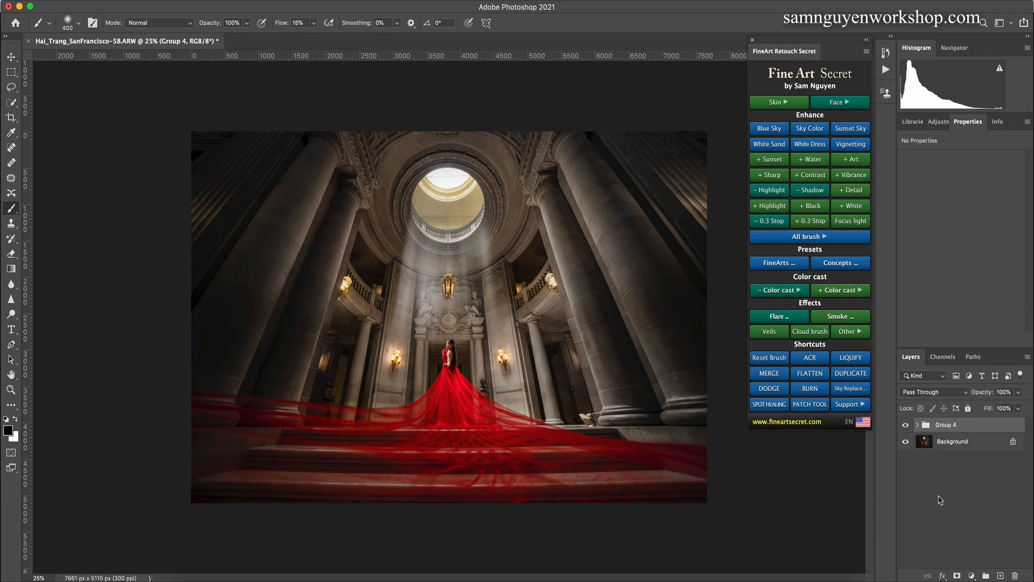
{"action": "key", "text": "super+e"}
{"action": "left_click", "coordinate": [906, 429]}
{"action": "left_click", "coordinate": [905, 430]}
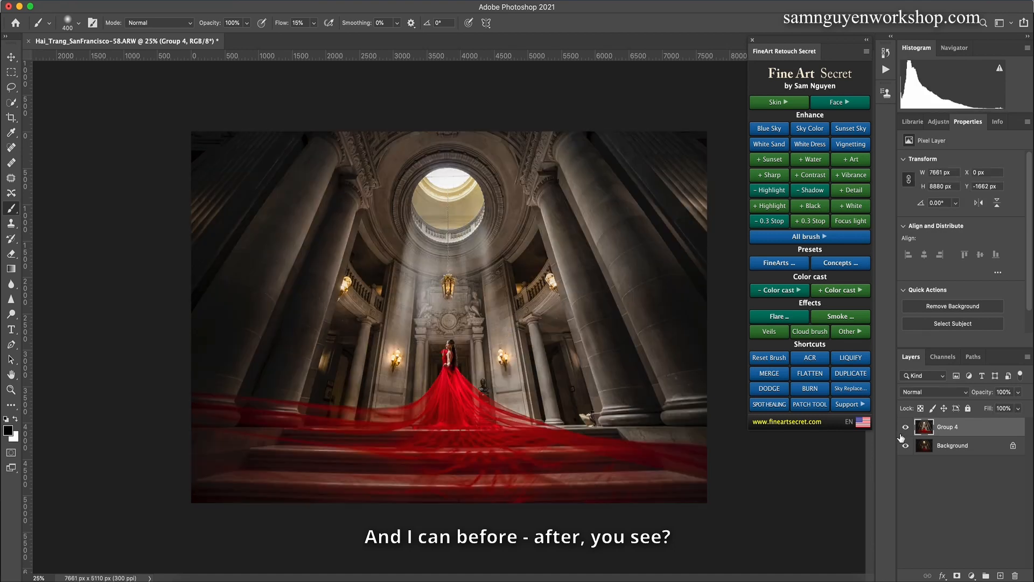
{"action": "left_click", "coordinate": [906, 428]}
{"action": "left_click", "coordinate": [906, 429]}
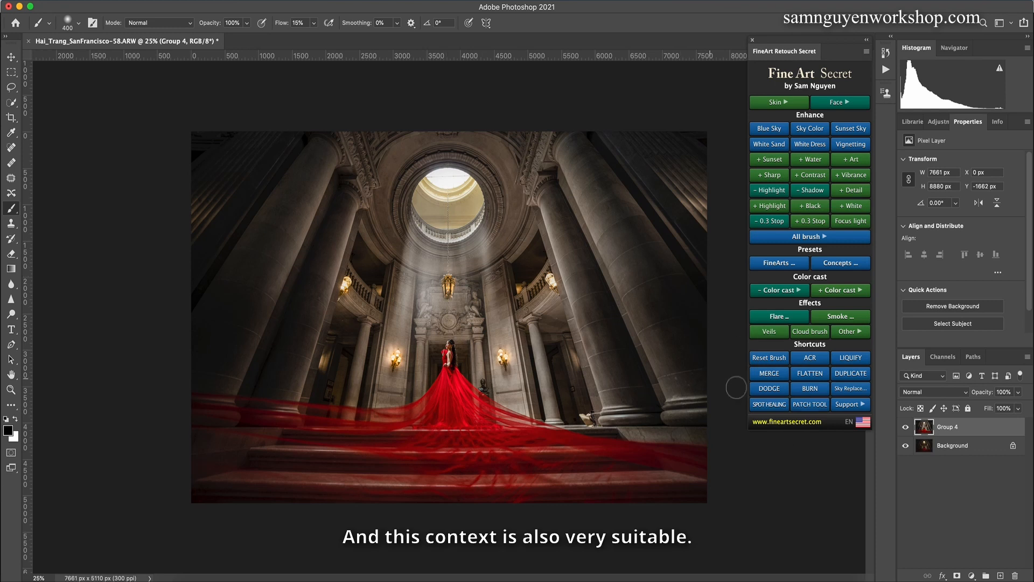
Step: Duplicate the merged layer, add a Detail+ brush layer, and paint its mask over the central interior with a 900 px brush
{"action": "key", "text": "super+j"}
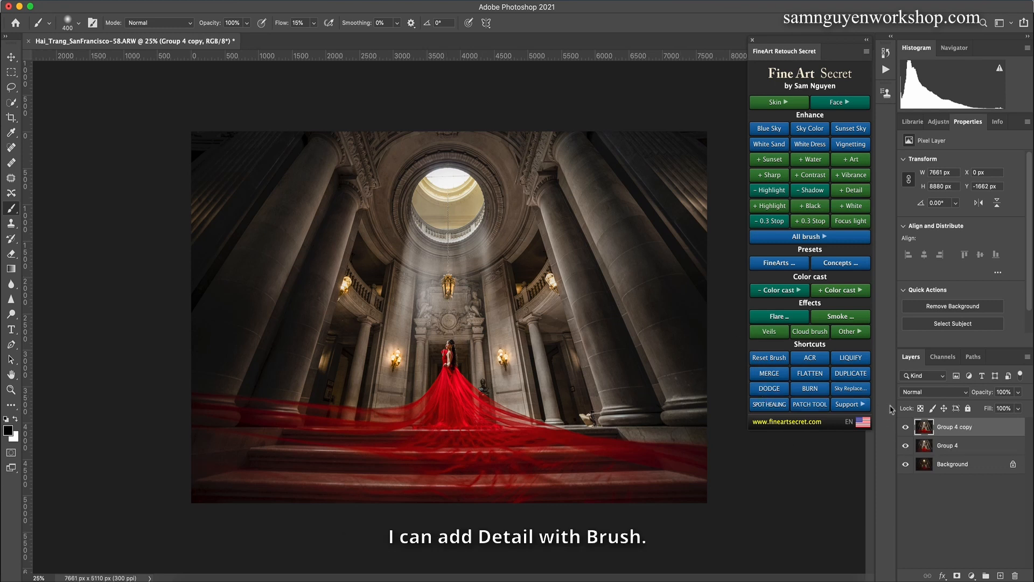
{"action": "left_click", "coordinate": [826, 238]}
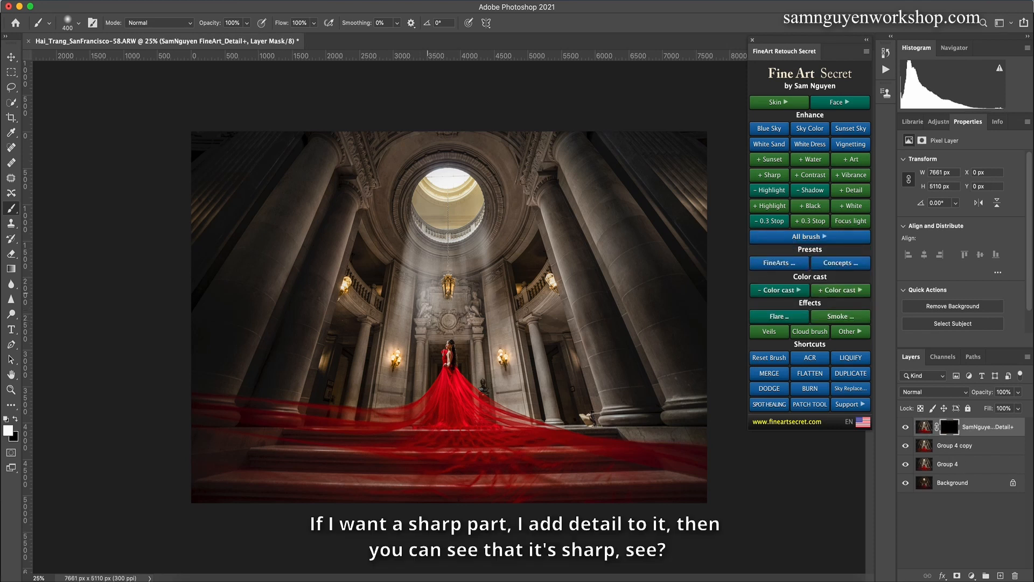
{"action": "key", "text": "bracketright"}
{"action": "key", "text": "bracketright"}
{"action": "key", "text": "bracketright"}
{"action": "key", "text": "bracketright"}
{"action": "key", "text": "bracketright"}
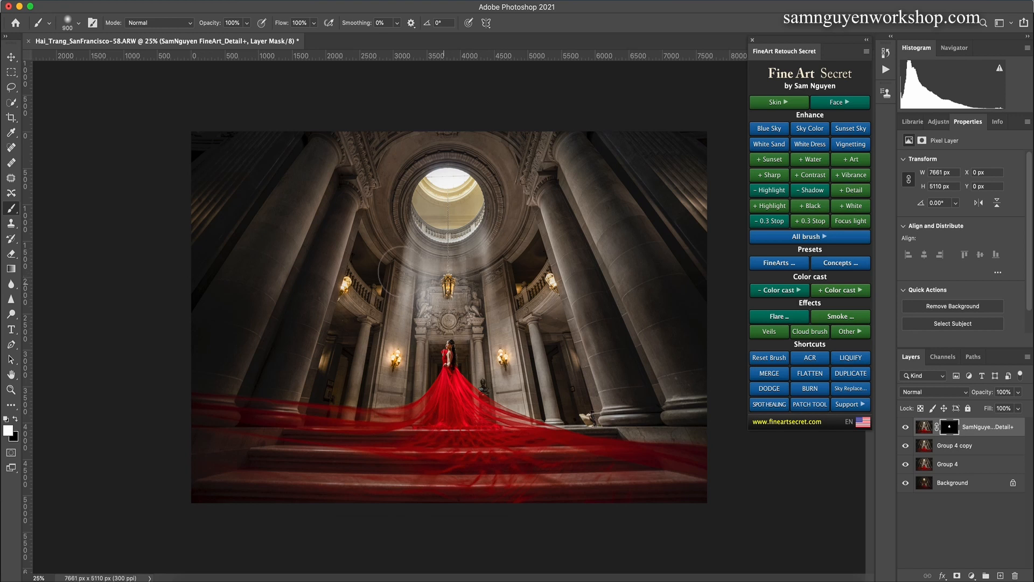
{"action": "mouse_move", "coordinate": [388, 354]}
{"action": "left_mouse_down"}
{"action": "mouse_move", "coordinate": [384, 366]}
{"action": "mouse_move", "coordinate": [357, 311]}
{"action": "mouse_move", "coordinate": [488, 278]}
{"action": "left_mouse_up"}
Step: Extend the Detail+ mask with a 500 px brush around the central area, and compare the image with and without the layer
{"action": "key", "text": "bracketleft"}
{"action": "key", "text": "bracketleft"}
{"action": "key", "text": "bracketleft"}
{"action": "key", "text": "bracketleft"}
{"action": "left_click", "coordinate": [906, 427]}
{"action": "left_click", "coordinate": [906, 426]}
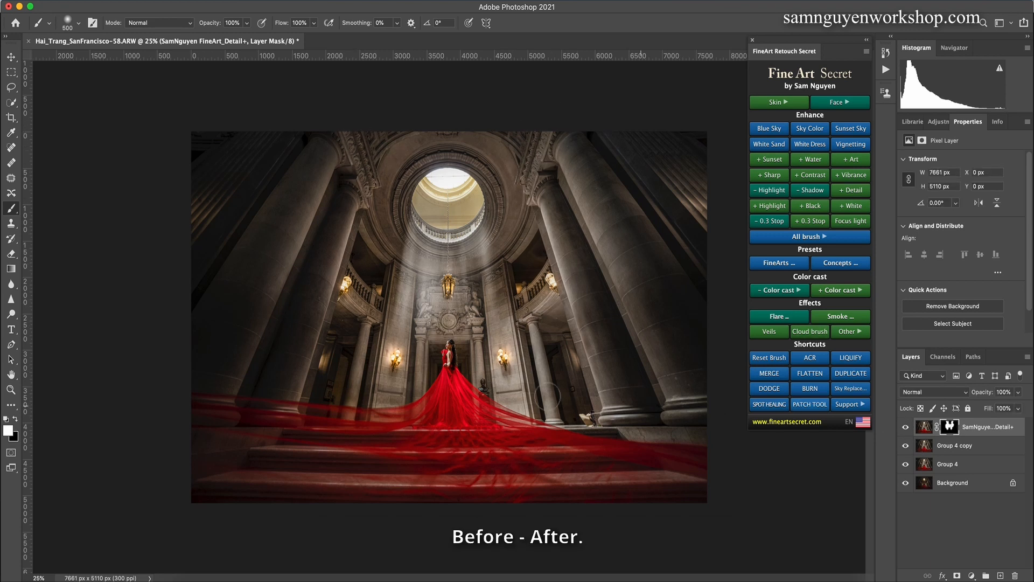
Step: Paint more of the Detail+ mask around the inner columns and steps with a 900 px brush, and refine it at 250 px
{"action": "key", "text": "bracketright"}
{"action": "key", "text": "bracketright"}
{"action": "key", "text": "bracketright"}
{"action": "key", "text": "bracketright"}
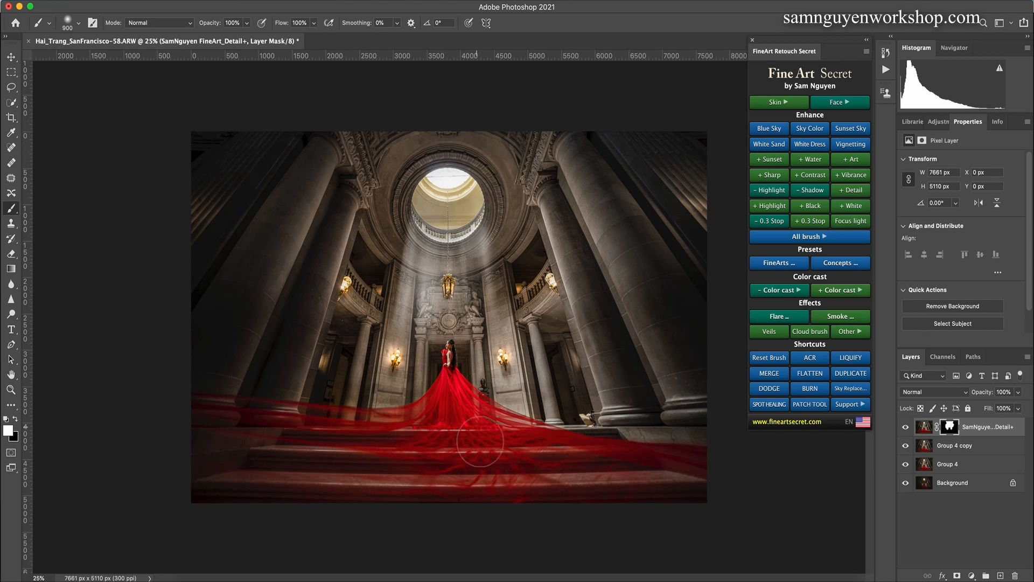
{"action": "key", "text": "bracketleft"}
{"action": "key", "text": "bracketleft"}
{"action": "key", "text": "bracketleft"}
{"action": "key", "text": "bracketleft"}
{"action": "key", "text": "bracketleft"}
{"action": "key", "text": "bracketleft"}
Step: Merge the visible result into a new layer and burn the light parts of the red dress at 10% midtones exposure with a 600 px brush
{"action": "left_click", "coordinate": [769, 374]}
{"action": "left_click", "coordinate": [769, 385]}
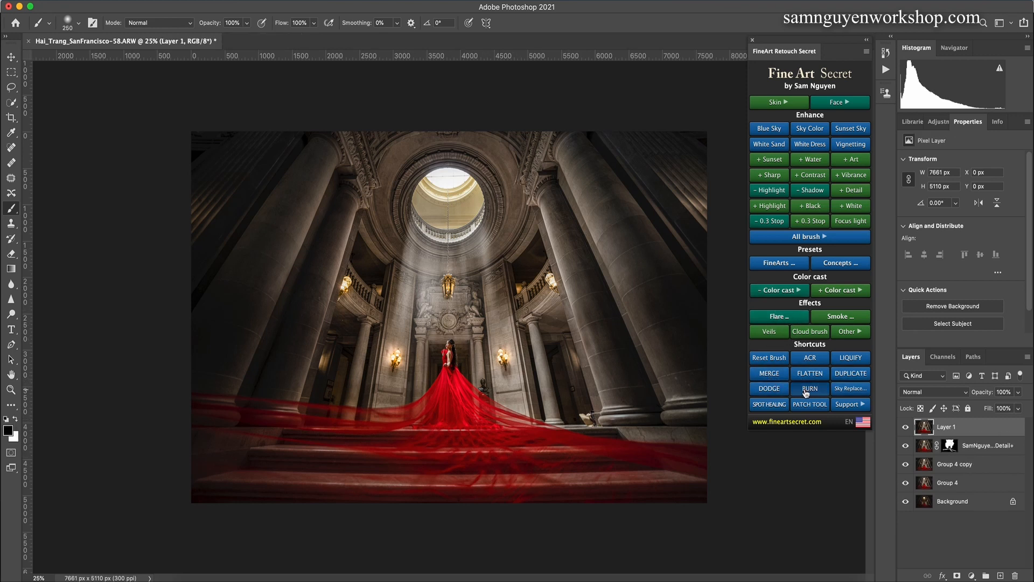
{"action": "key", "text": "bracketleft"}
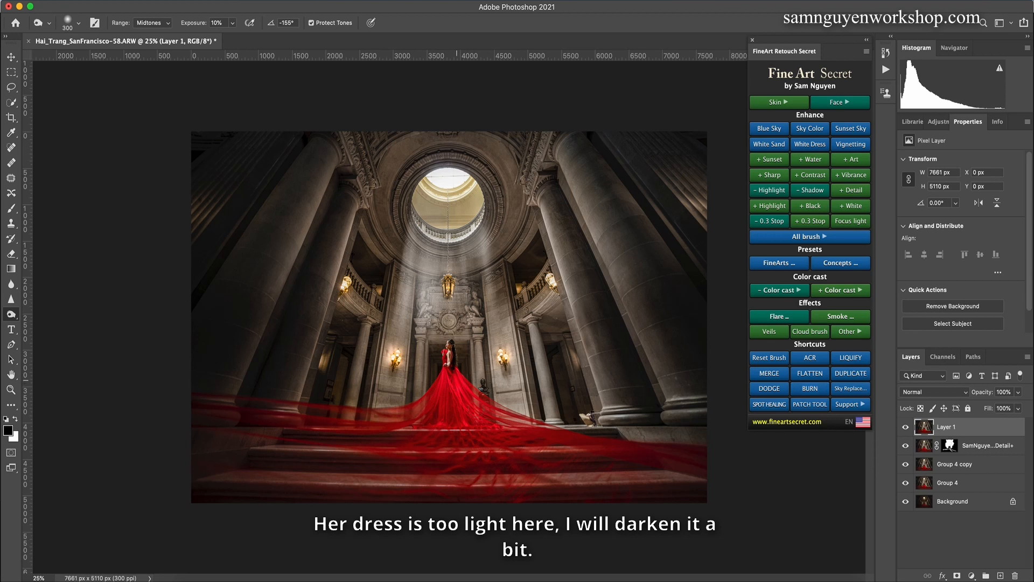
{"action": "key", "text": "bracketright"}
{"action": "key", "text": "bracketright"}
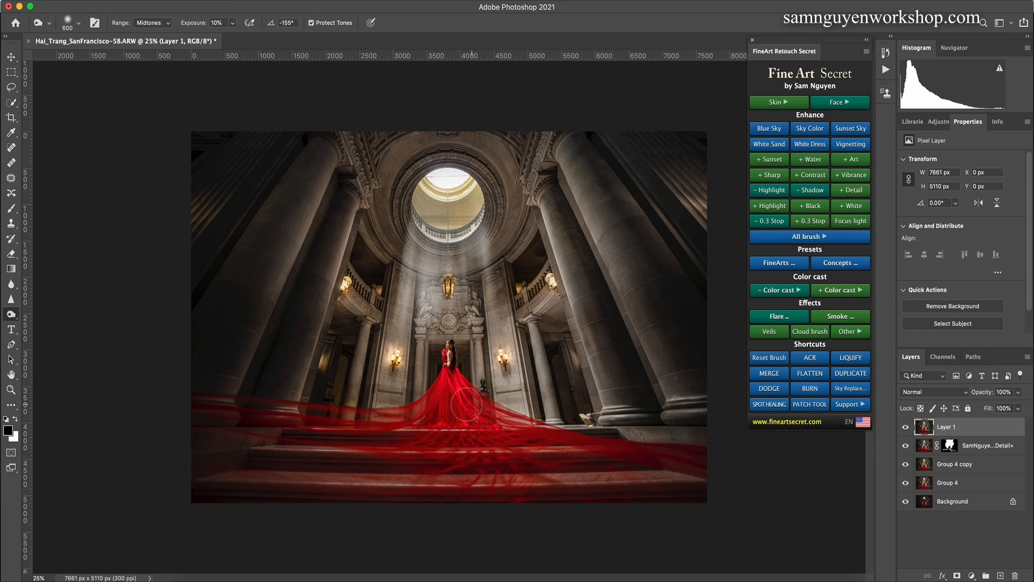
{"action": "key", "text": "bracketleft"}
Step: Dodge the light lines of the image at 10% midtones exposure with a 175 px brush, and enlarge the brush to 700 px
{"action": "left_click", "coordinate": [771, 393]}
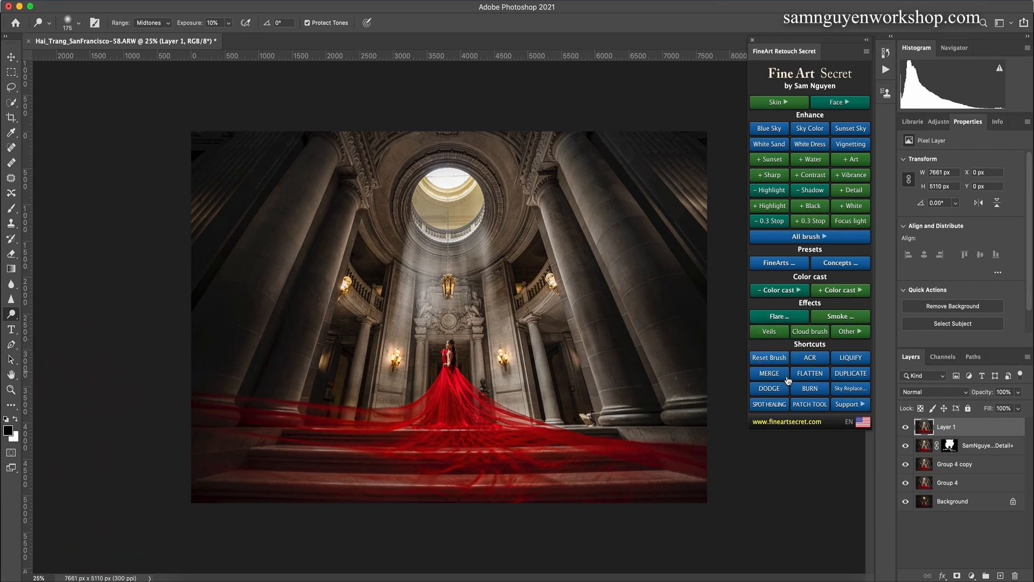
{"action": "left_click", "coordinate": [809, 391]}
{"action": "key", "text": "bracketright"}
{"action": "key", "text": "bracketright"}
{"action": "key", "text": "bracketright"}
{"action": "key", "text": "bracketright"}
{"action": "key", "text": "bracketright"}
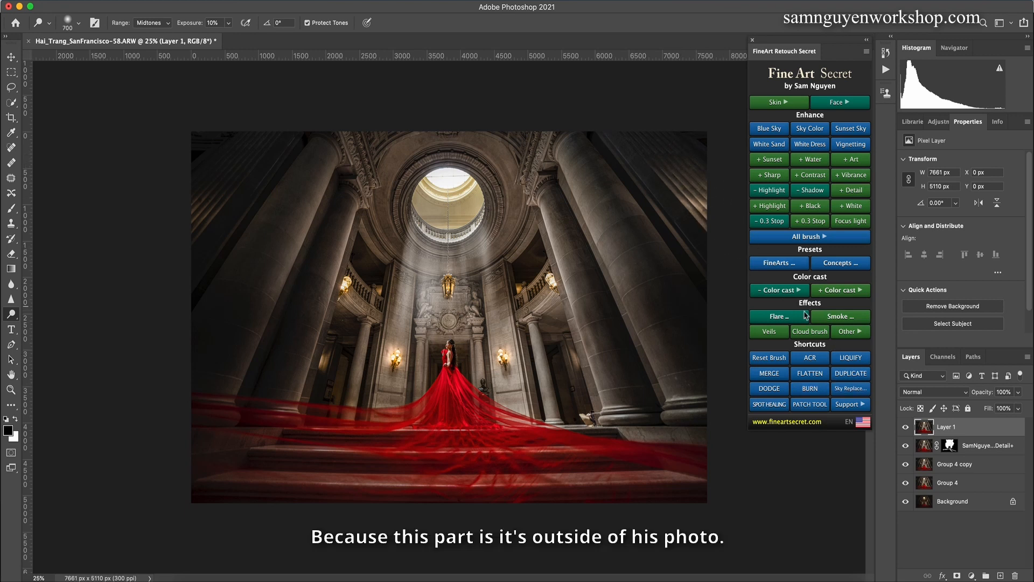
Step: Burn the outer edges of the photo at 10% midtones exposure with a 1000–1300 px brush, then continue inward at 700 px
{"action": "left_click", "coordinate": [808, 391]}
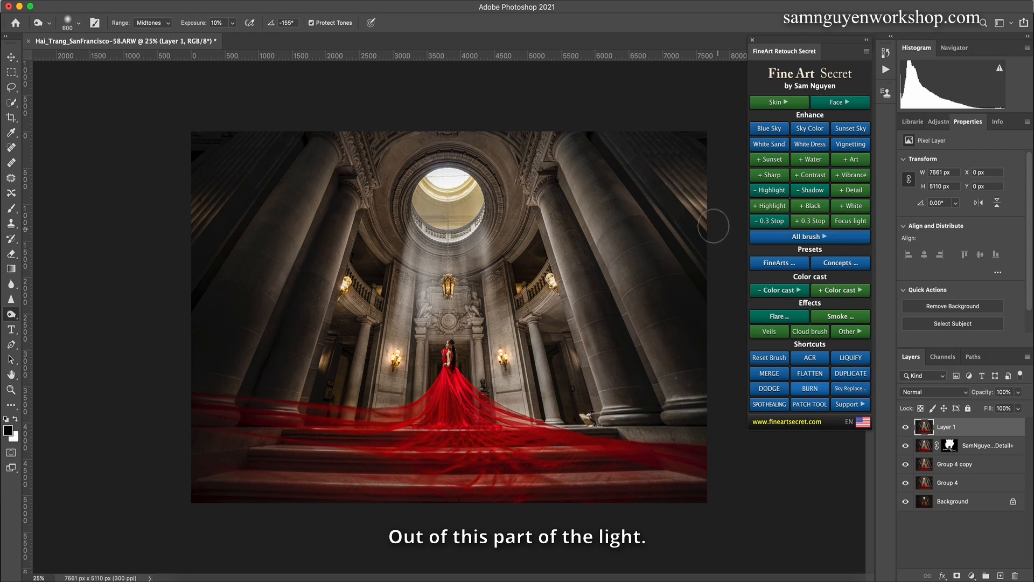
{"action": "key", "text": "bracketright"}
{"action": "key", "text": "bracketright"}
{"action": "key", "text": "bracketright"}
{"action": "key", "text": "bracketright"}
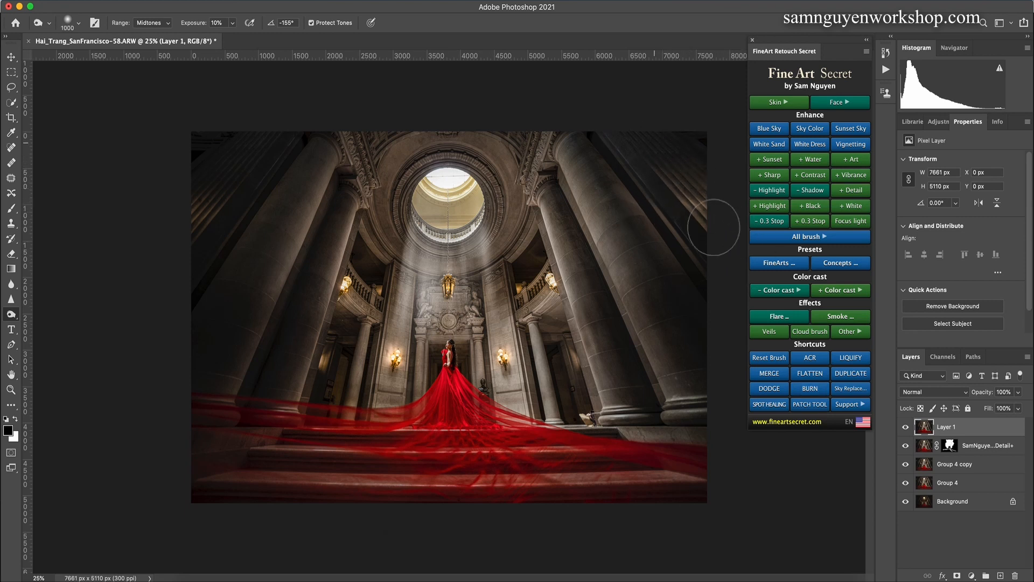
{"action": "key", "text": "bracketright"}
{"action": "key", "text": "bracketright"}
{"action": "key", "text": "bracketright"}
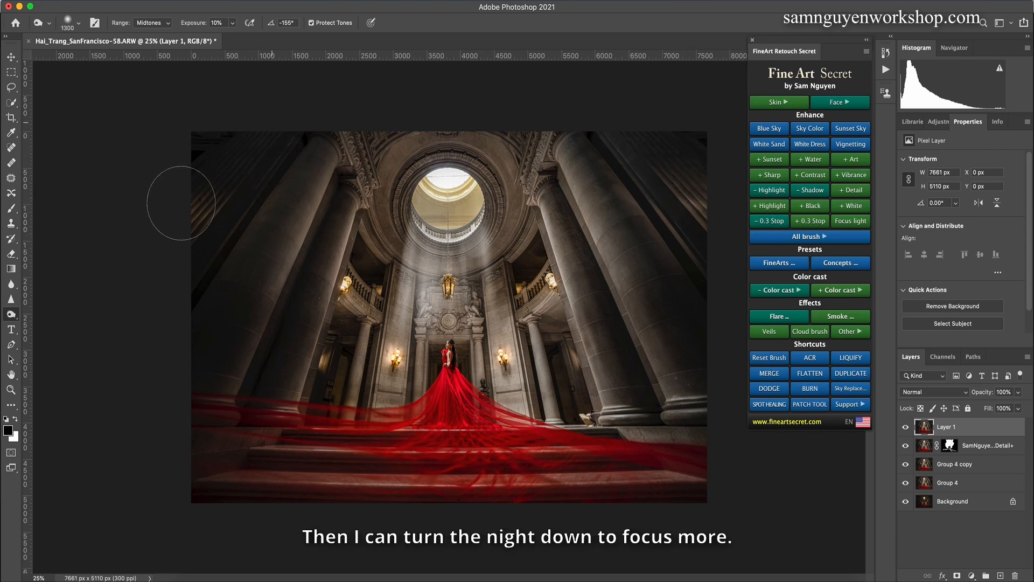
{"action": "key", "text": "bracketleft"}
{"action": "key", "text": "bracketleft"}
{"action": "key", "text": "bracketleft"}
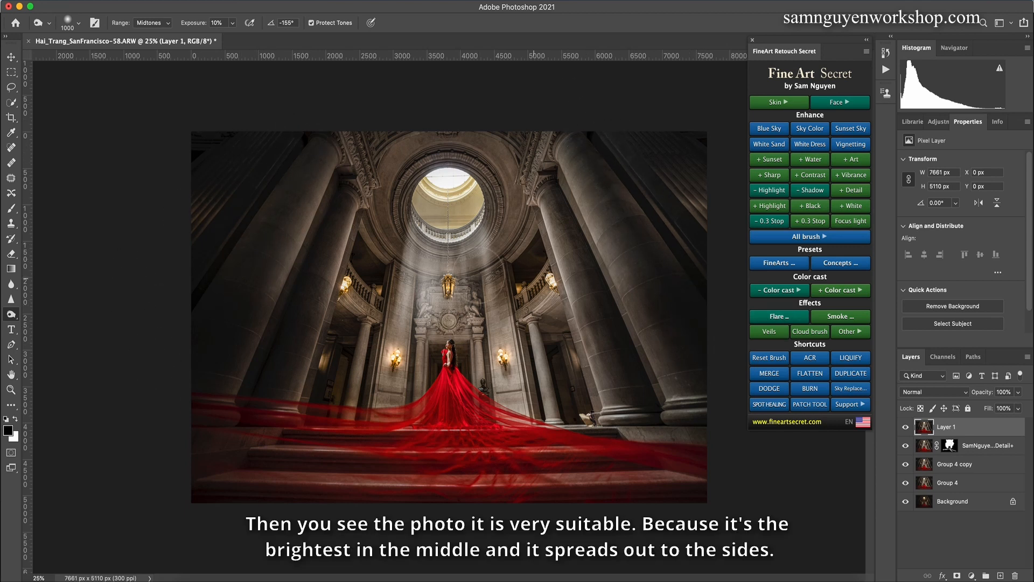
{"action": "key", "text": "bracketleft"}
{"action": "key", "text": "bracketleft"}
{"action": "key", "text": "bracketleft"}
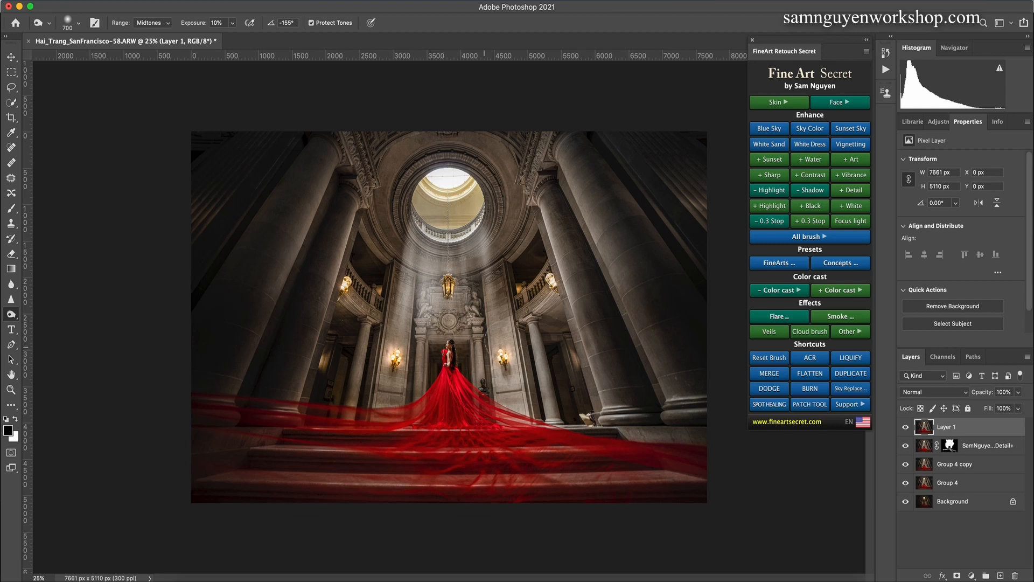
Step: Group all layers above the Background and toggle the group's visibility to compare the original with the finished edit
{"action": "left_click", "coordinate": [957, 481], "text": "shift"}
{"action": "key", "text": "super+g"}
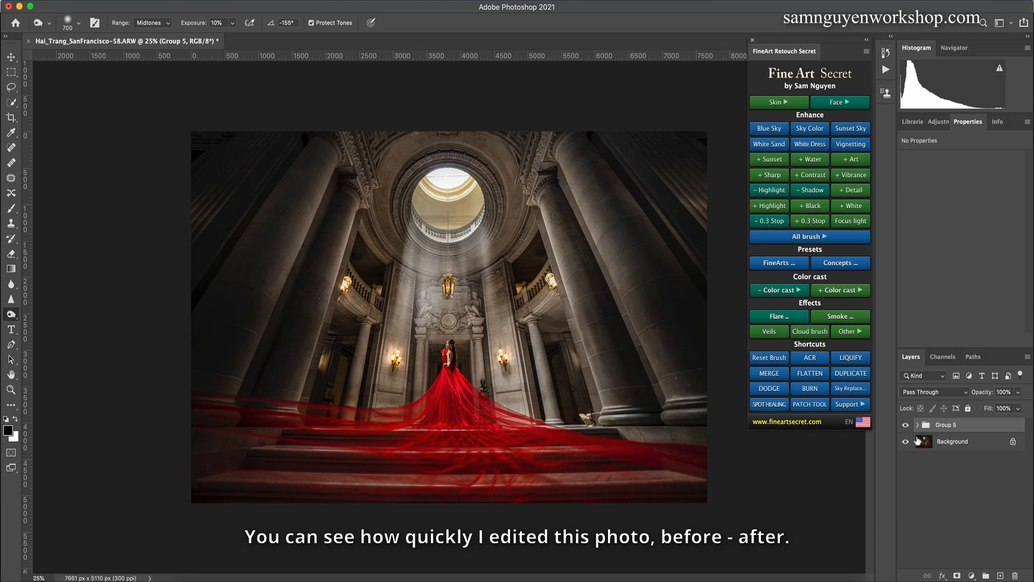
{"action": "left_click", "coordinate": [906, 425]}
{"action": "left_click", "coordinate": [906, 425]}
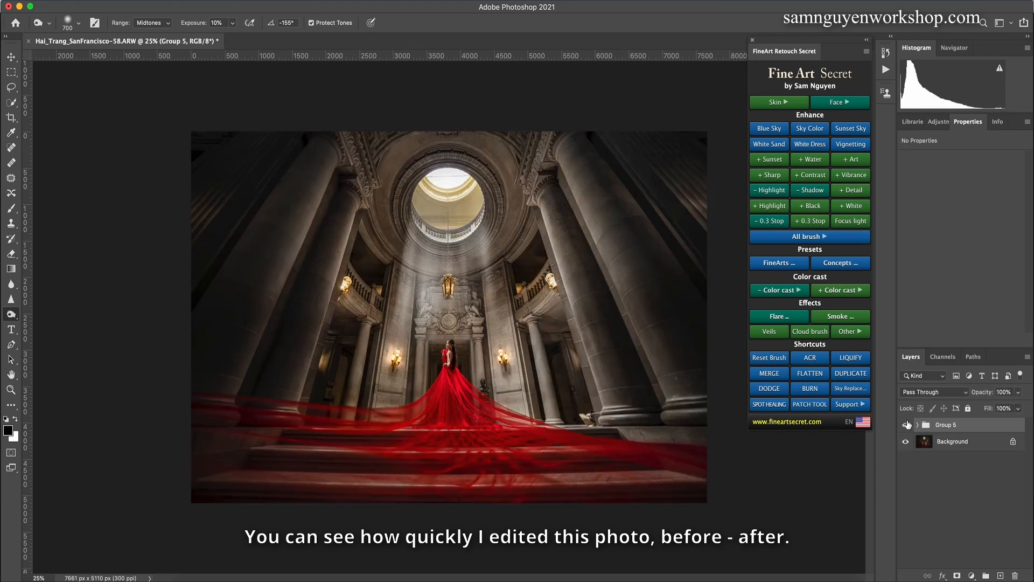